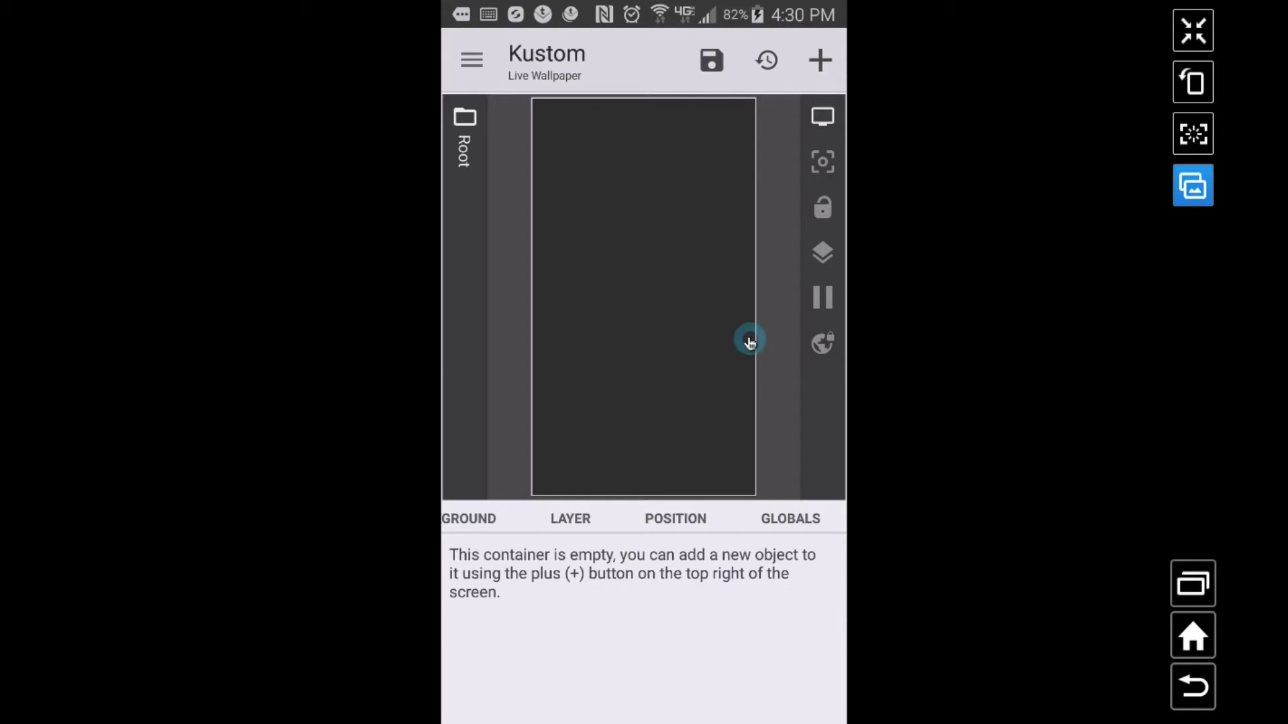
Add a new List global and title it 'event'.
click(787, 524)
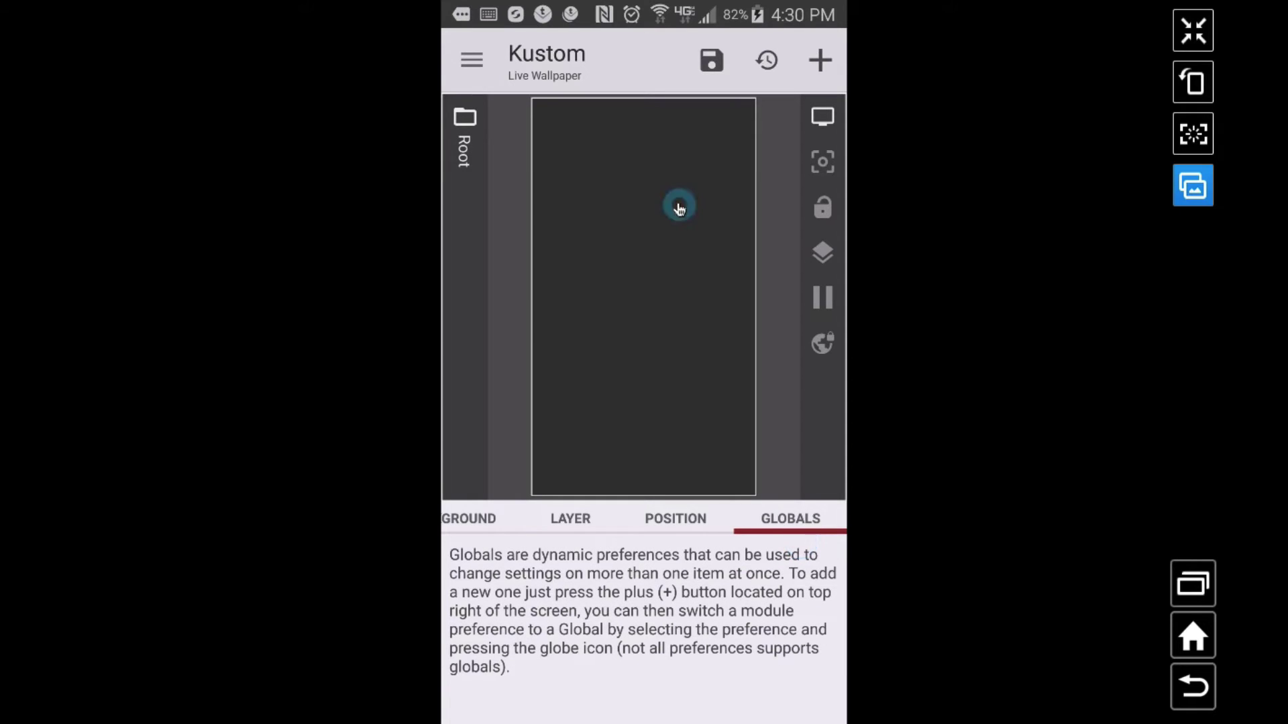
click(819, 62)
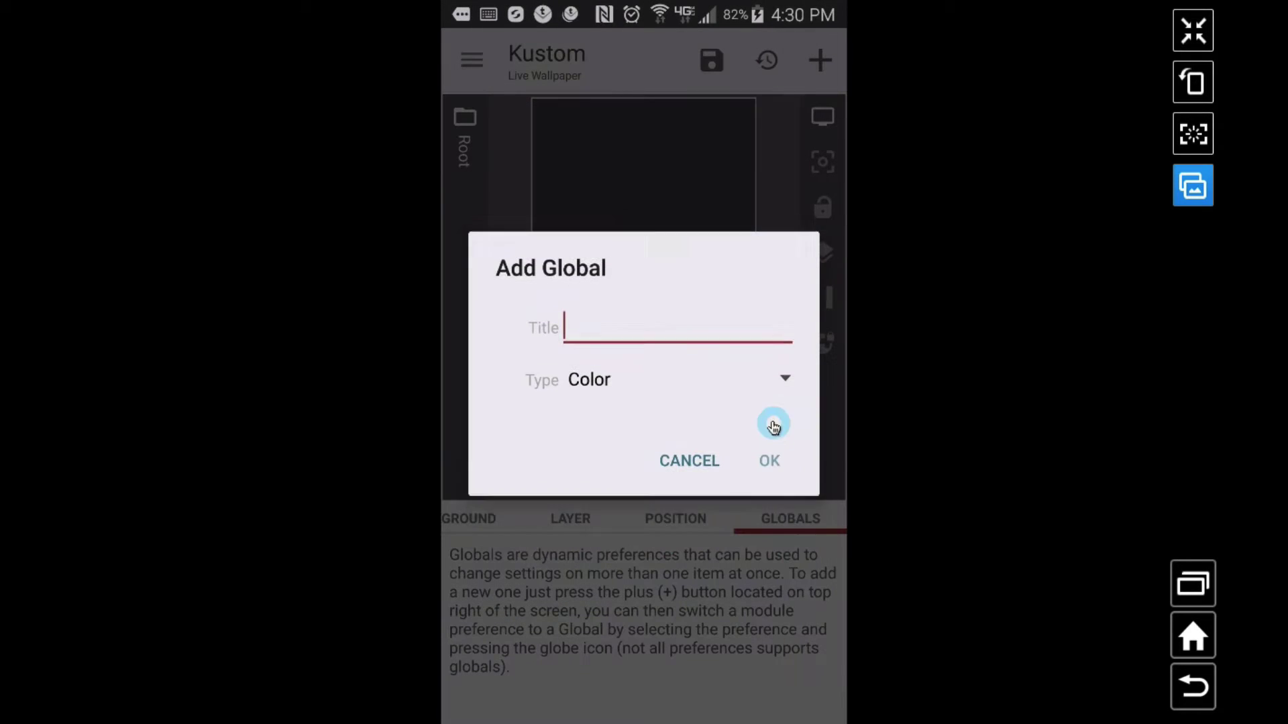
click(671, 392)
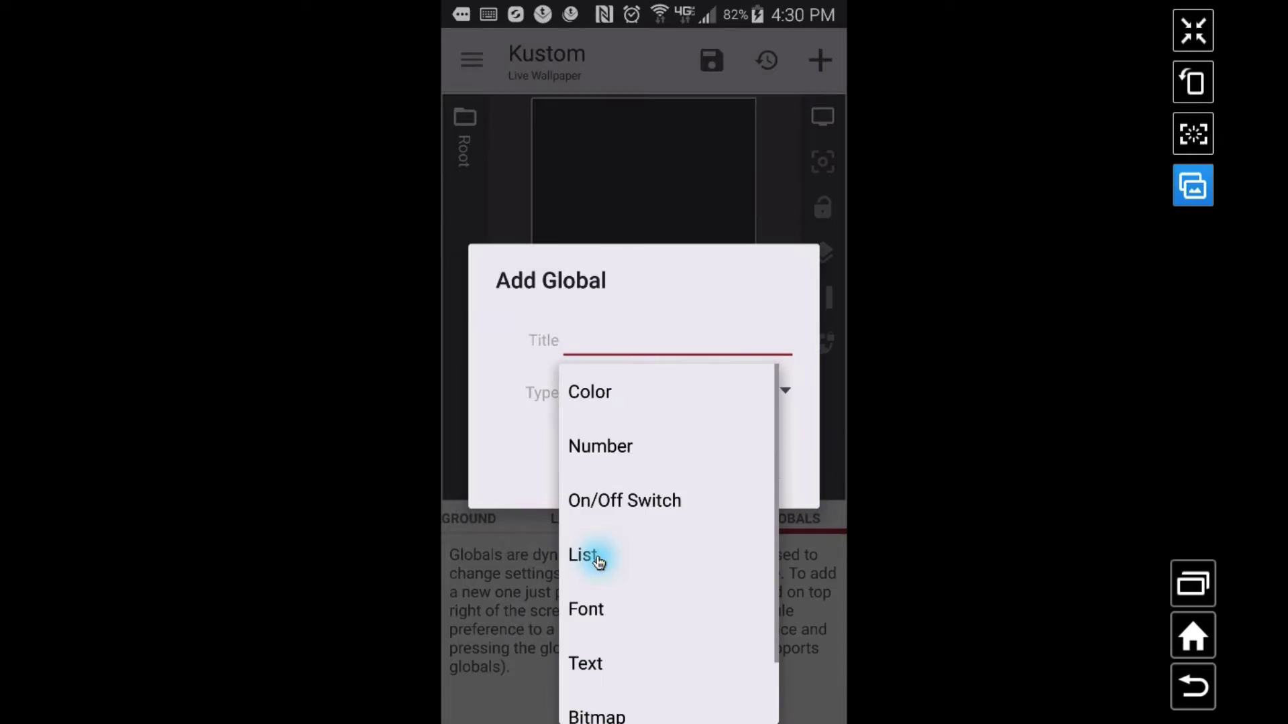
click(604, 552)
click(635, 339)
click(607, 271)
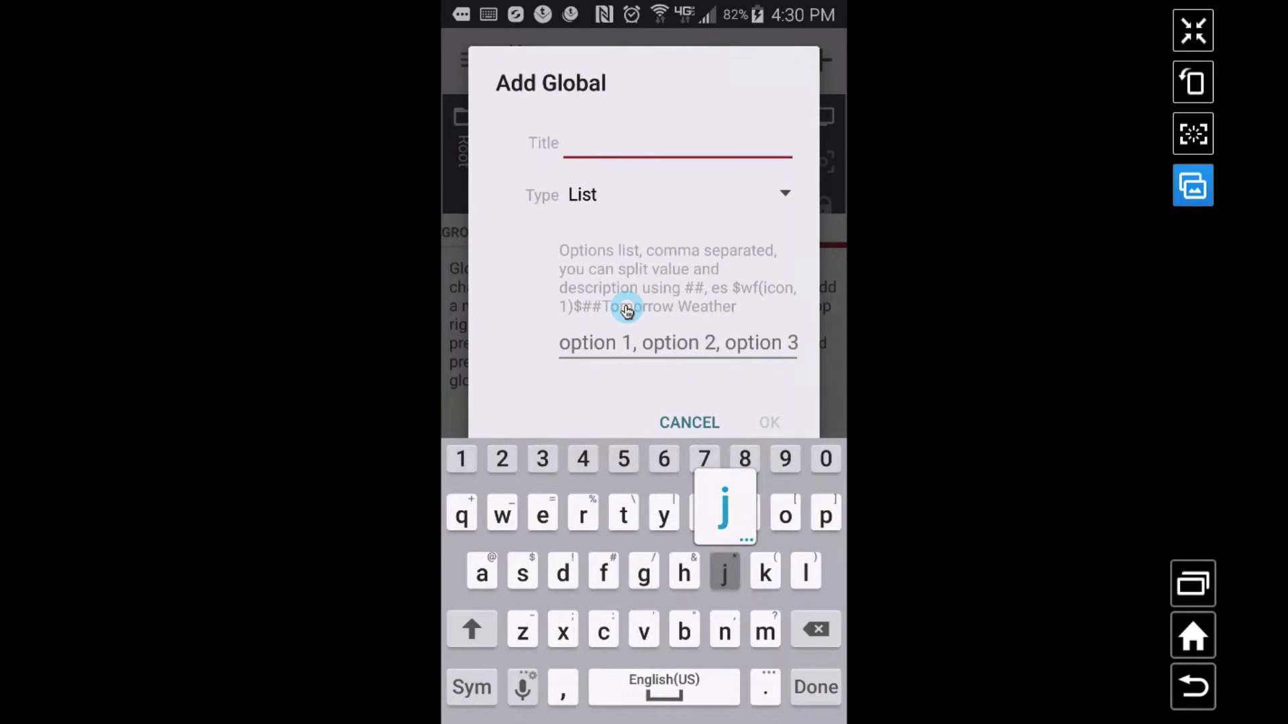
text(yevent)
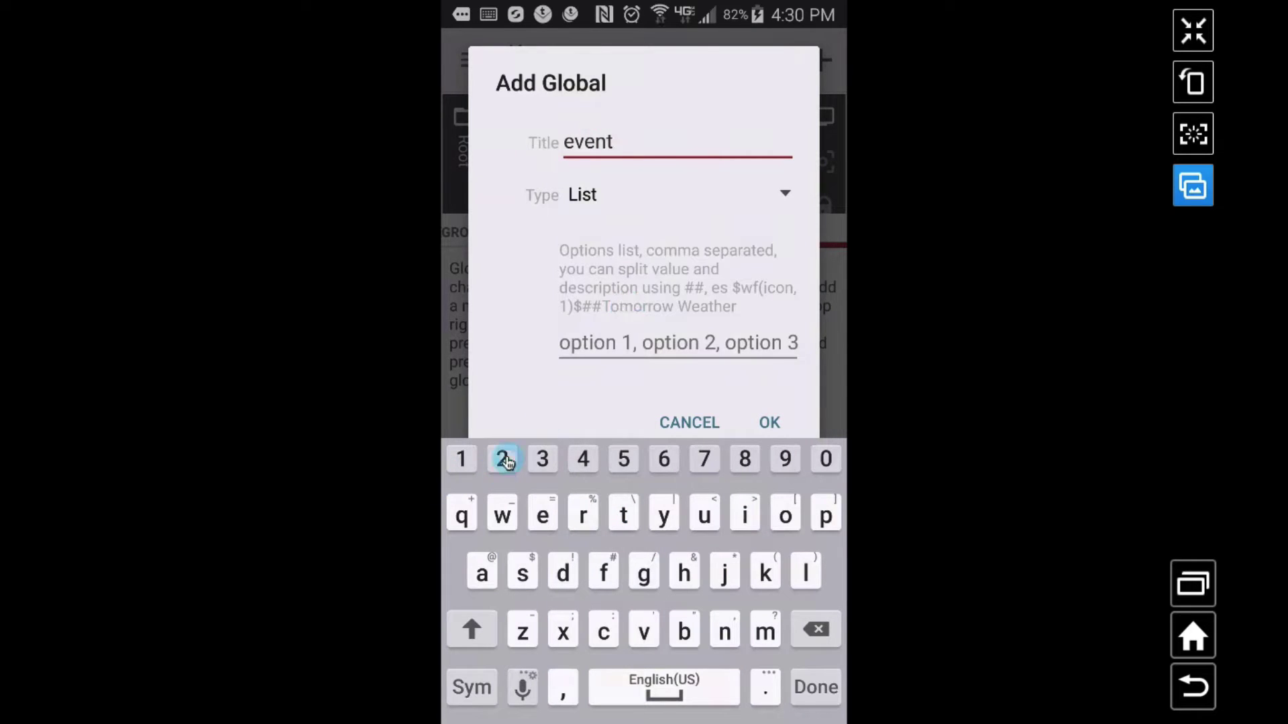
click(571, 344)
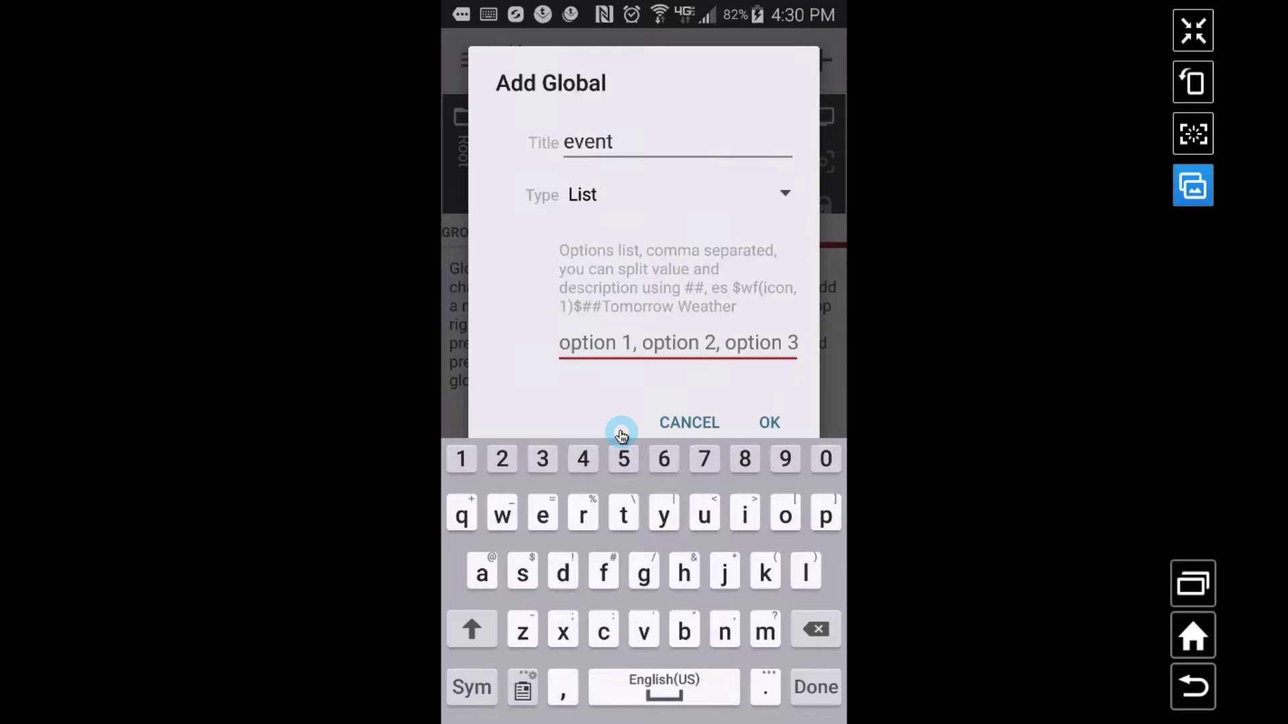
Enter the list options 0,1,2,3,4,5,6,7,8,9 and save the global.
text(0,1)
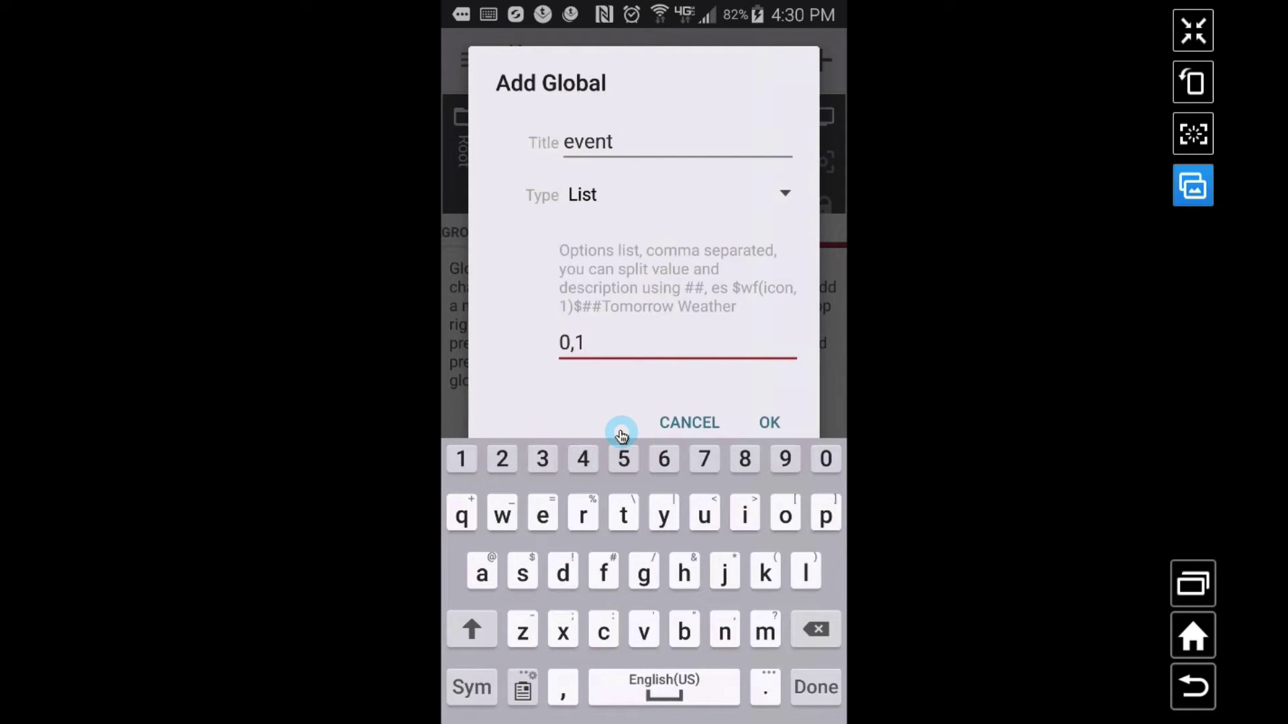
text(,2,3,4,5,6)
key(BackSpace)
key(BackSpace)
text(,7,8)
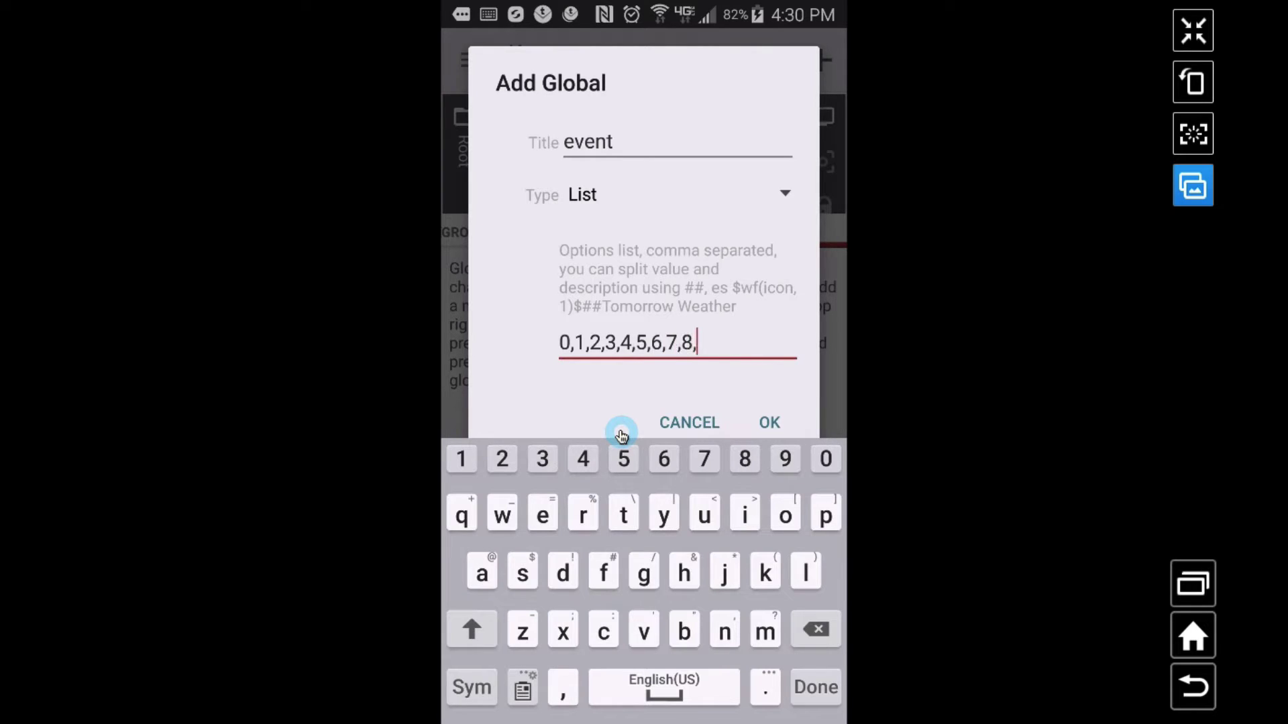
text(,9)
click(649, 345)
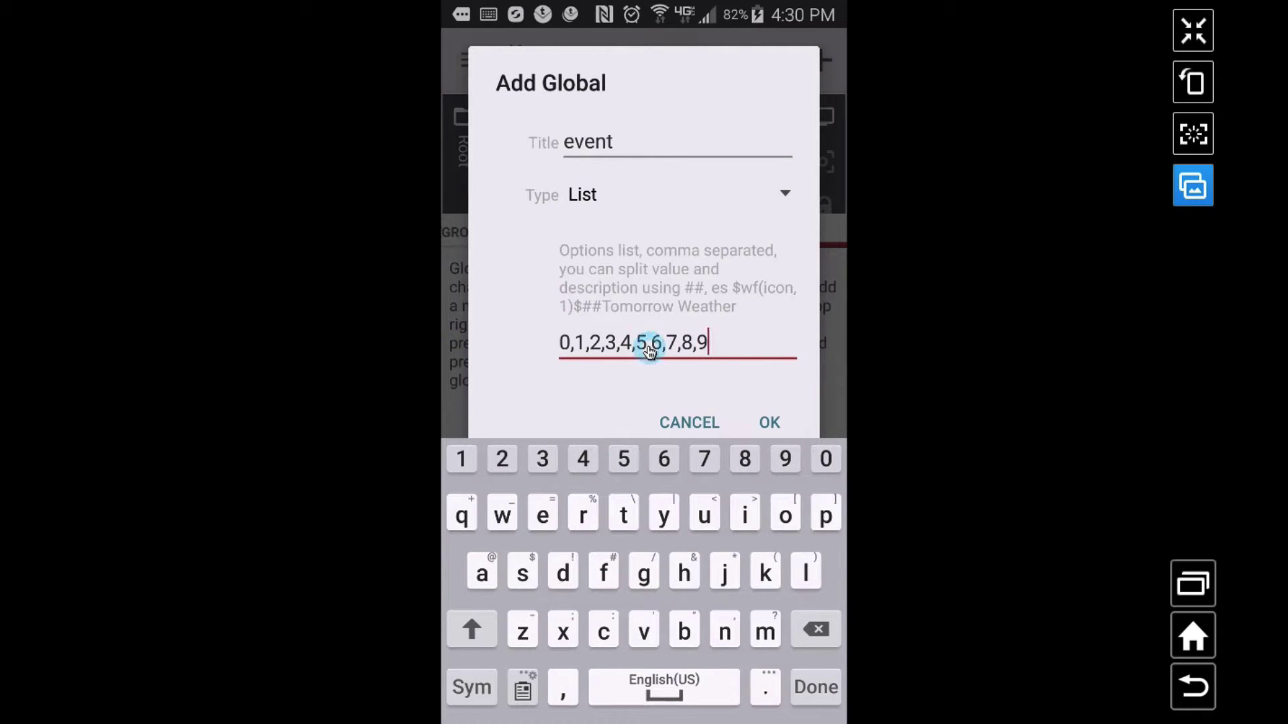
click(703, 345)
click(561, 357)
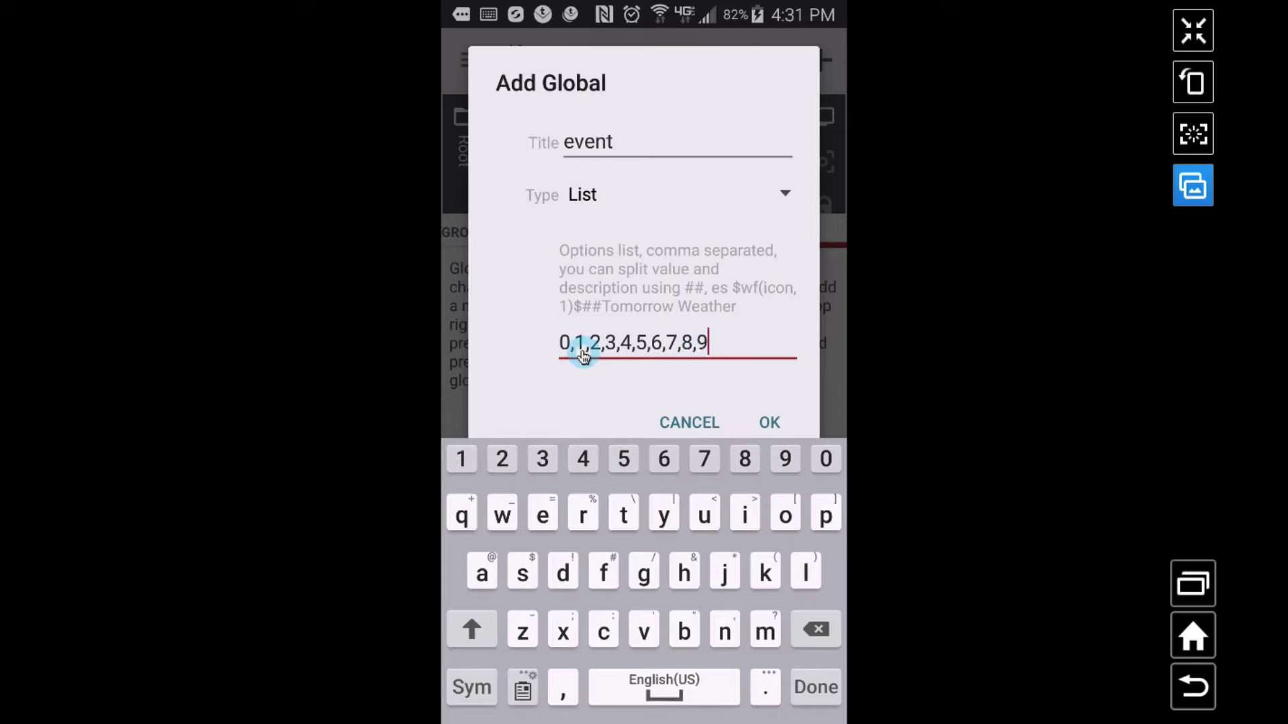
click(807, 414)
click(768, 422)
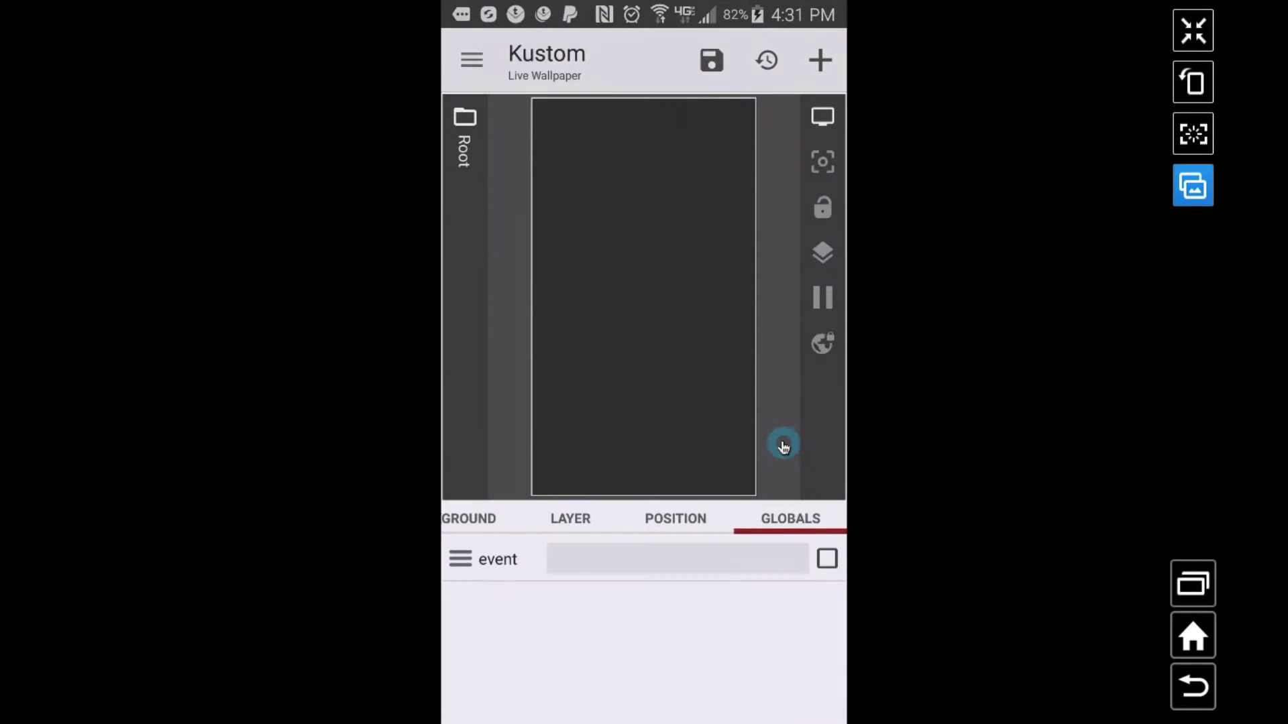
Set the event global's value to 0.
click(598, 534)
click(597, 567)
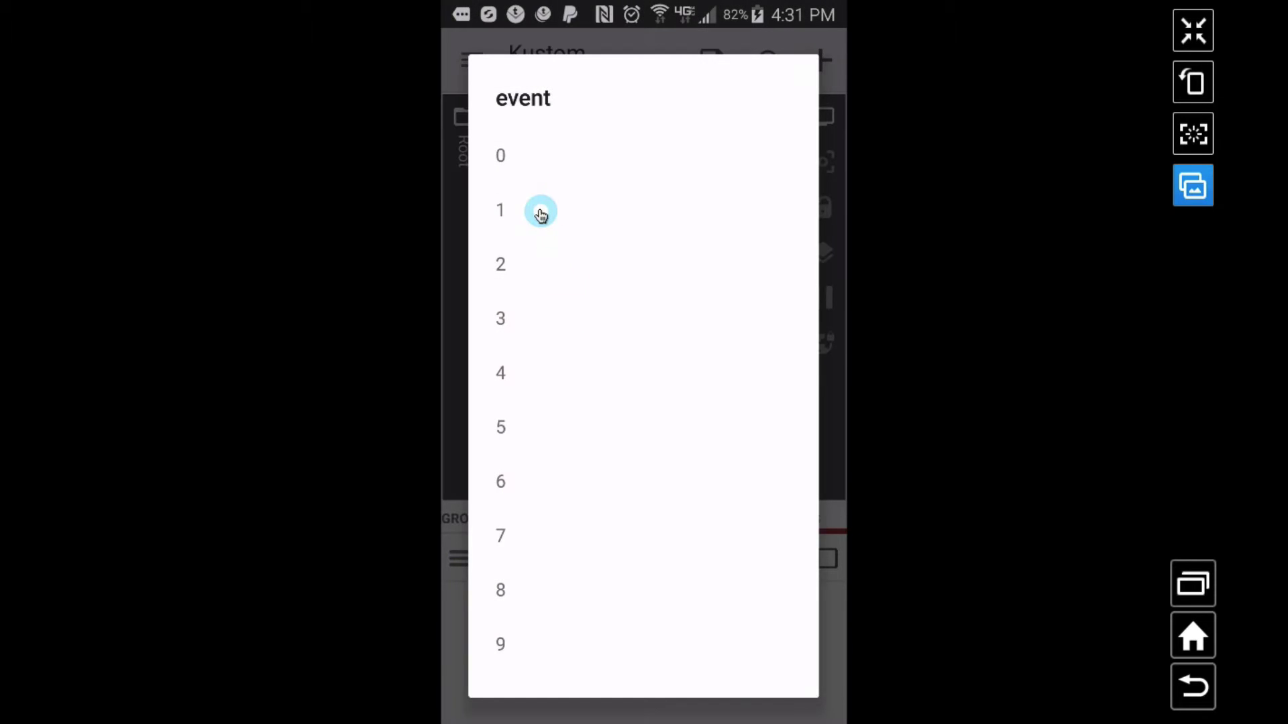
click(536, 164)
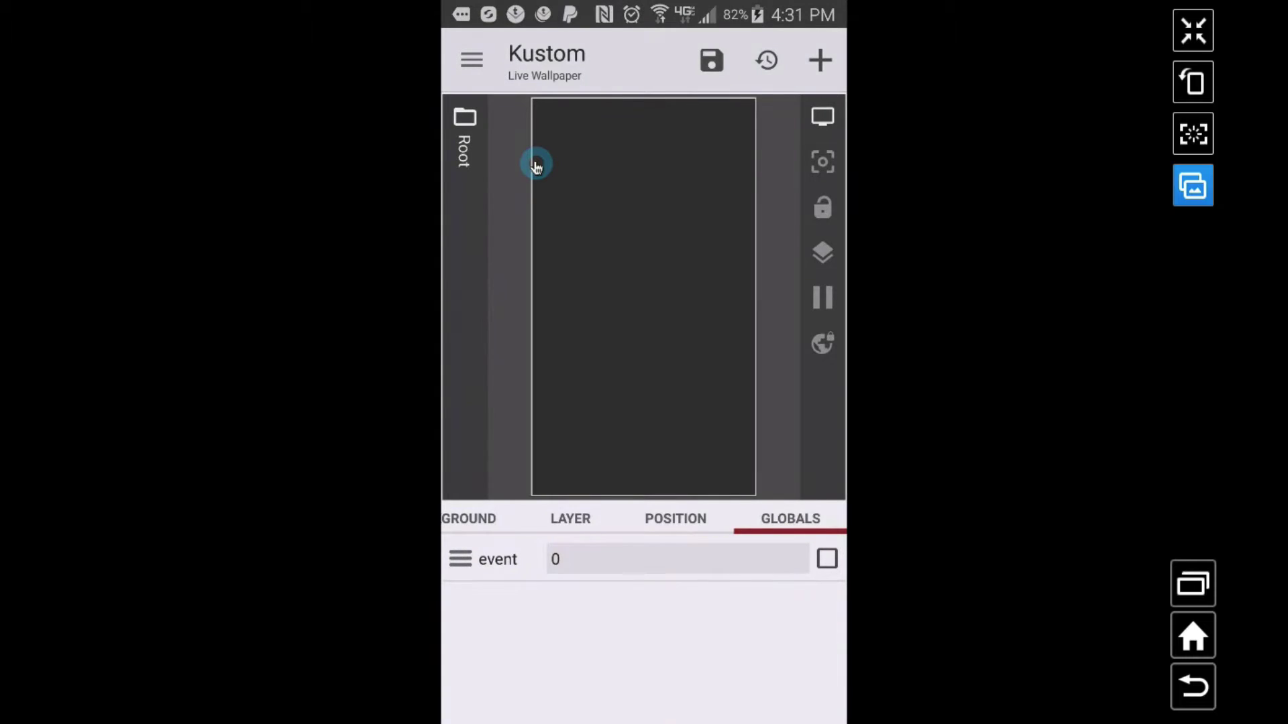
drag(523, 516, 684, 535)
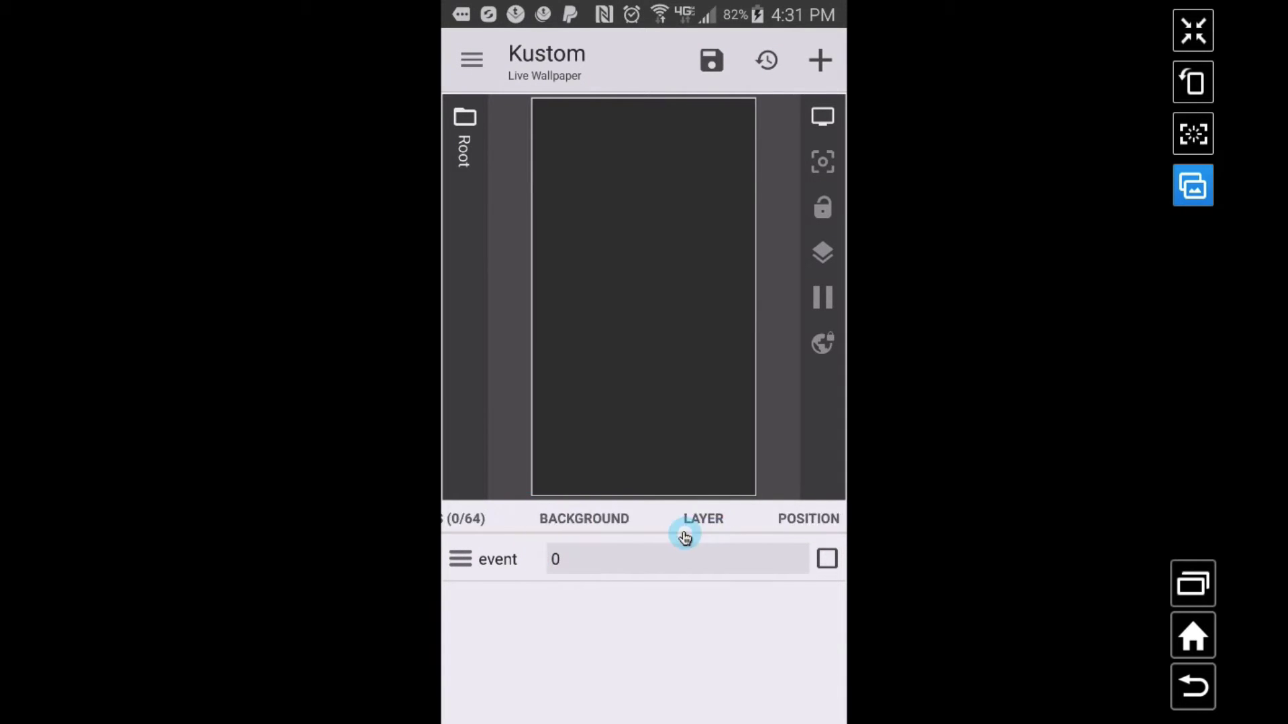
Add a Text item showing the clock and raise its size to 60.
click(483, 522)
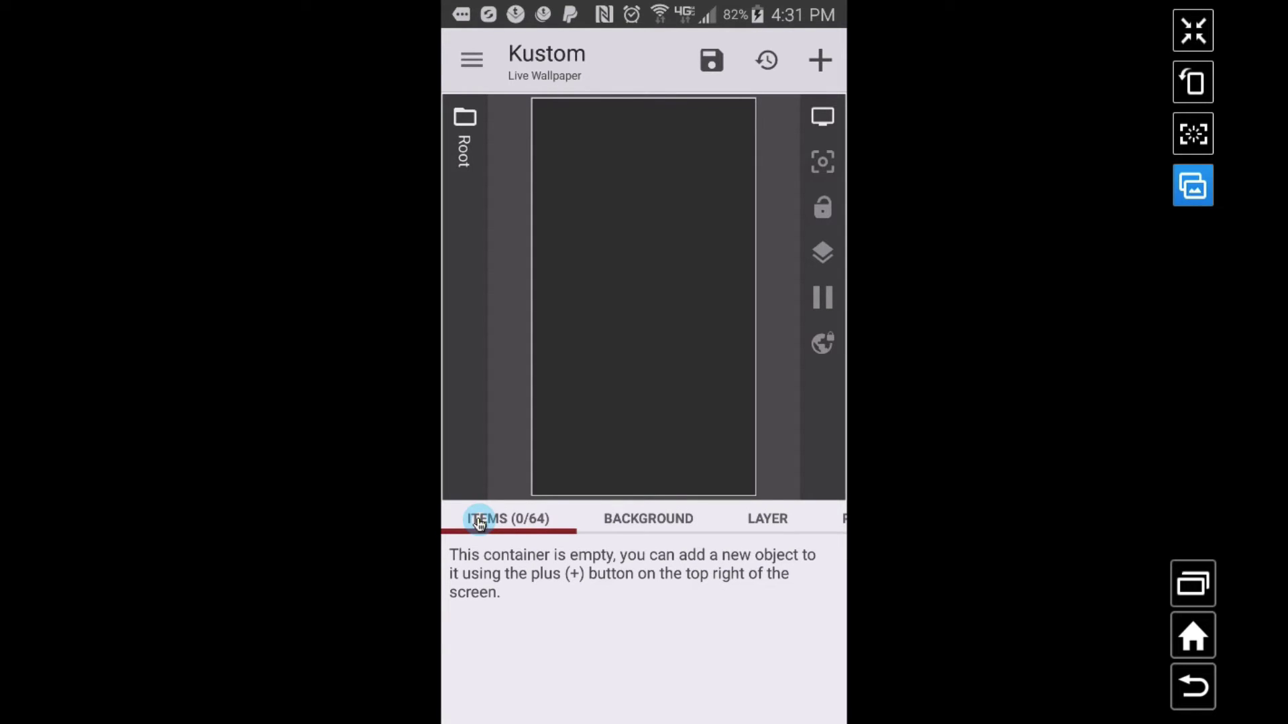
click(819, 62)
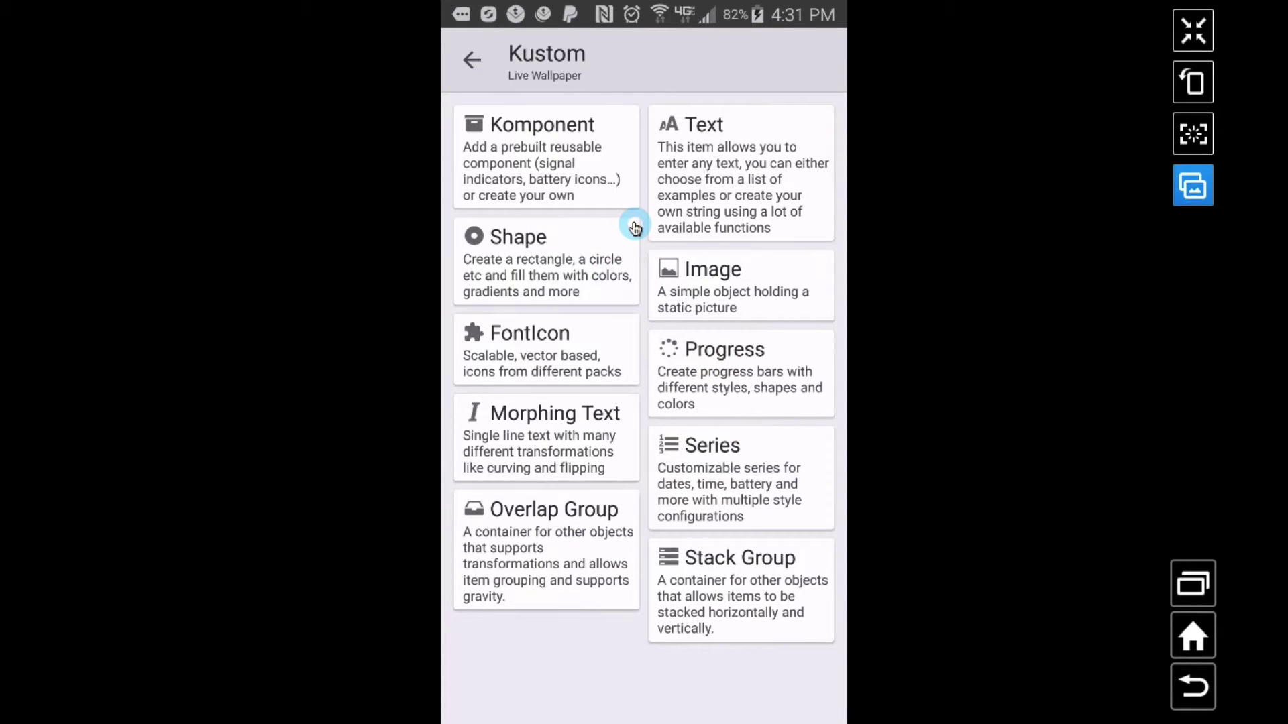
click(744, 208)
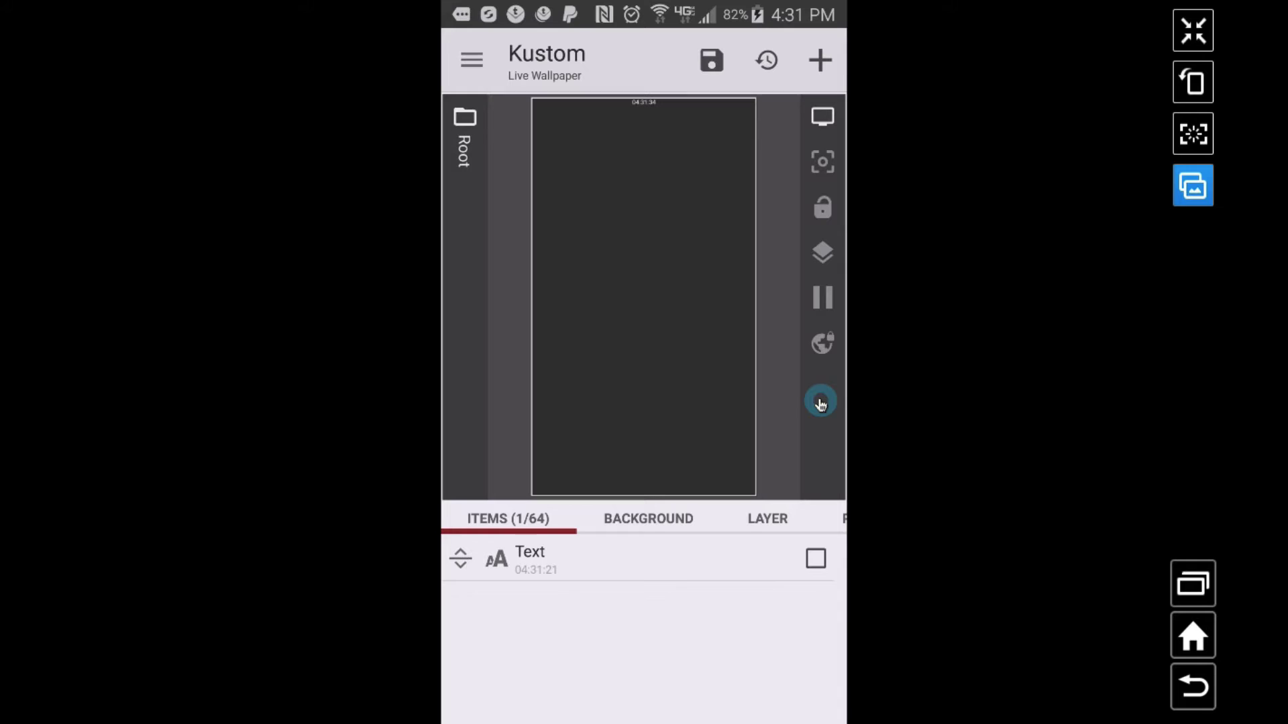
click(622, 570)
click(786, 695)
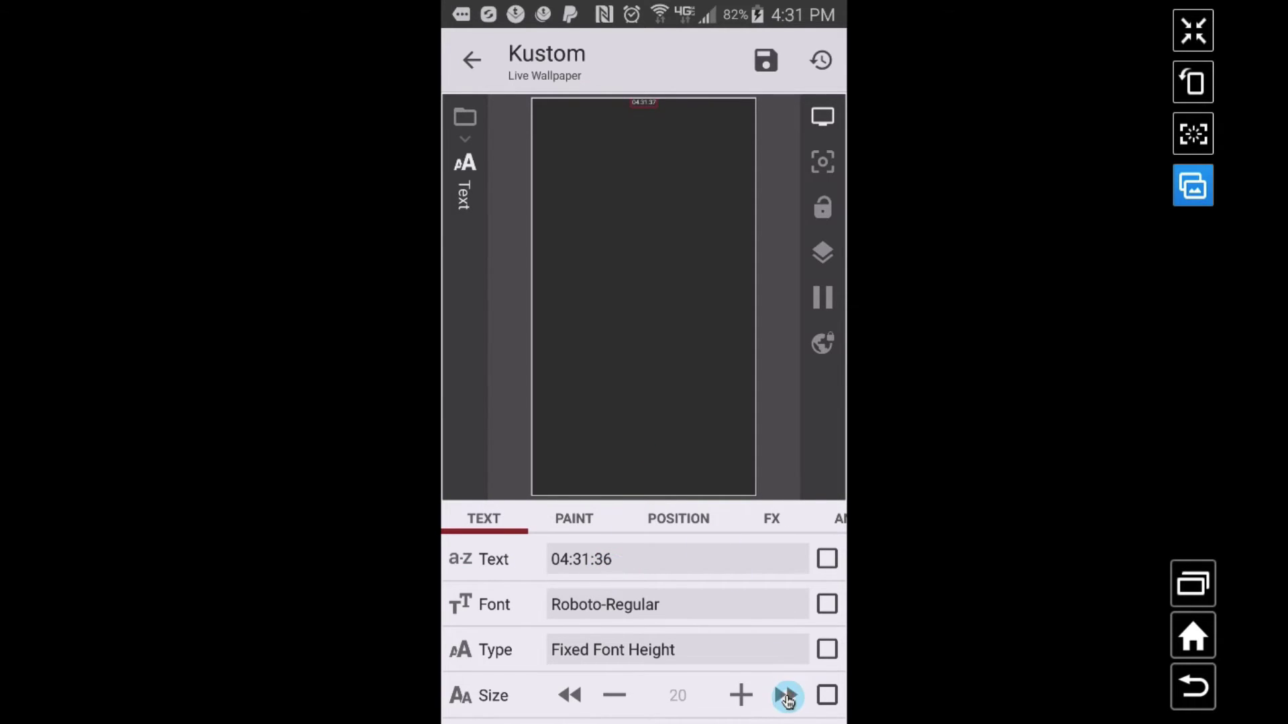
click(786, 696)
click(785, 696)
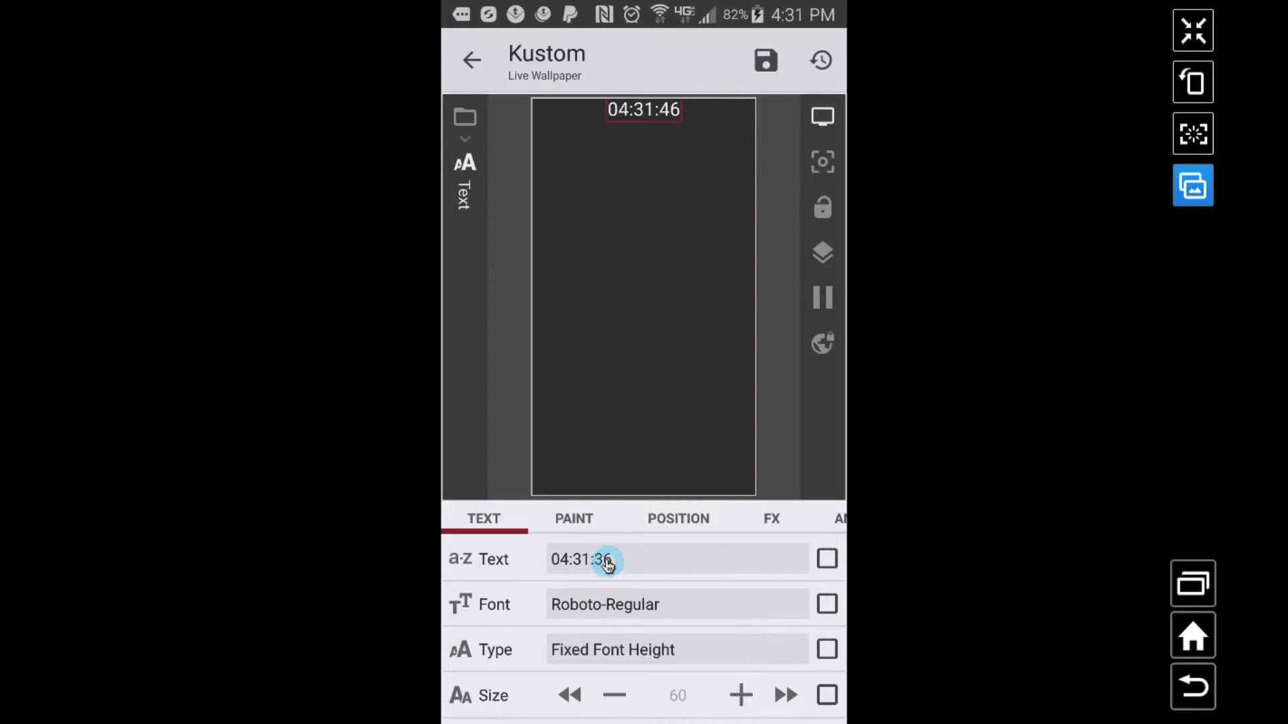
Insert the ci example 'Day start-end title of first upcoming event' after the clock formula.
click(607, 564)
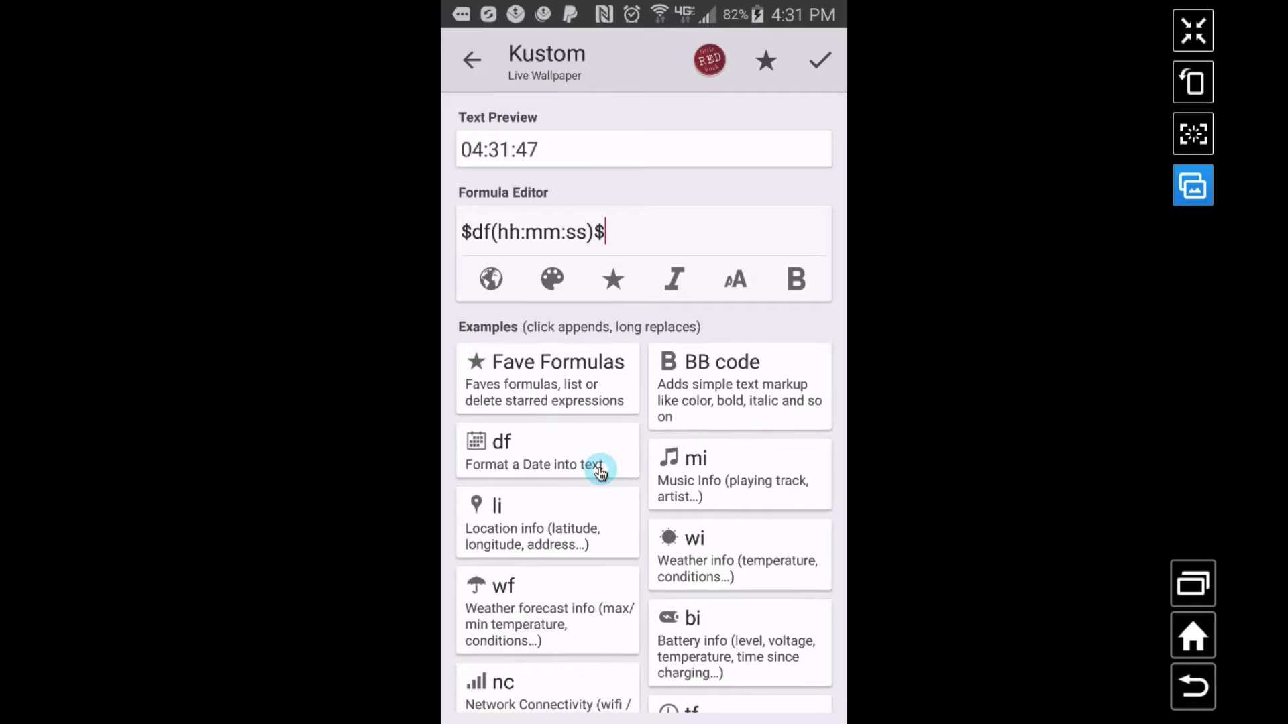
scroll(600, 472, down, 10)
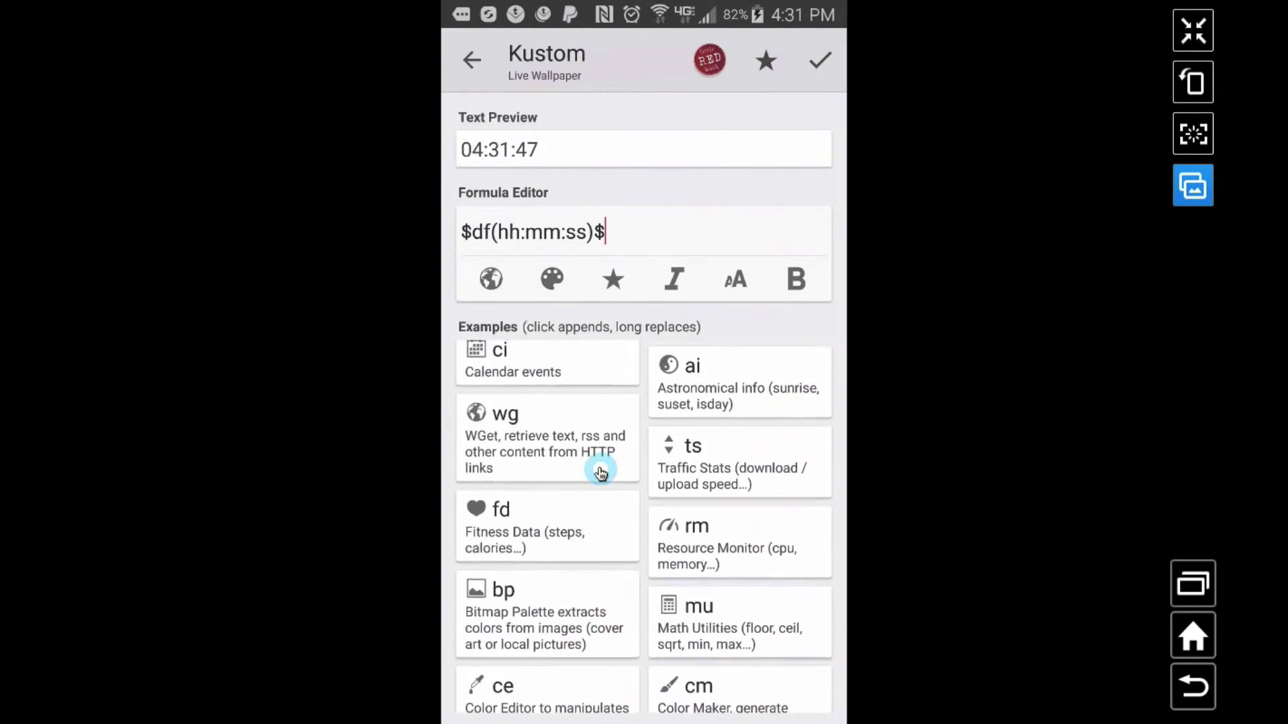
scroll(600, 471, up, 2)
click(600, 472)
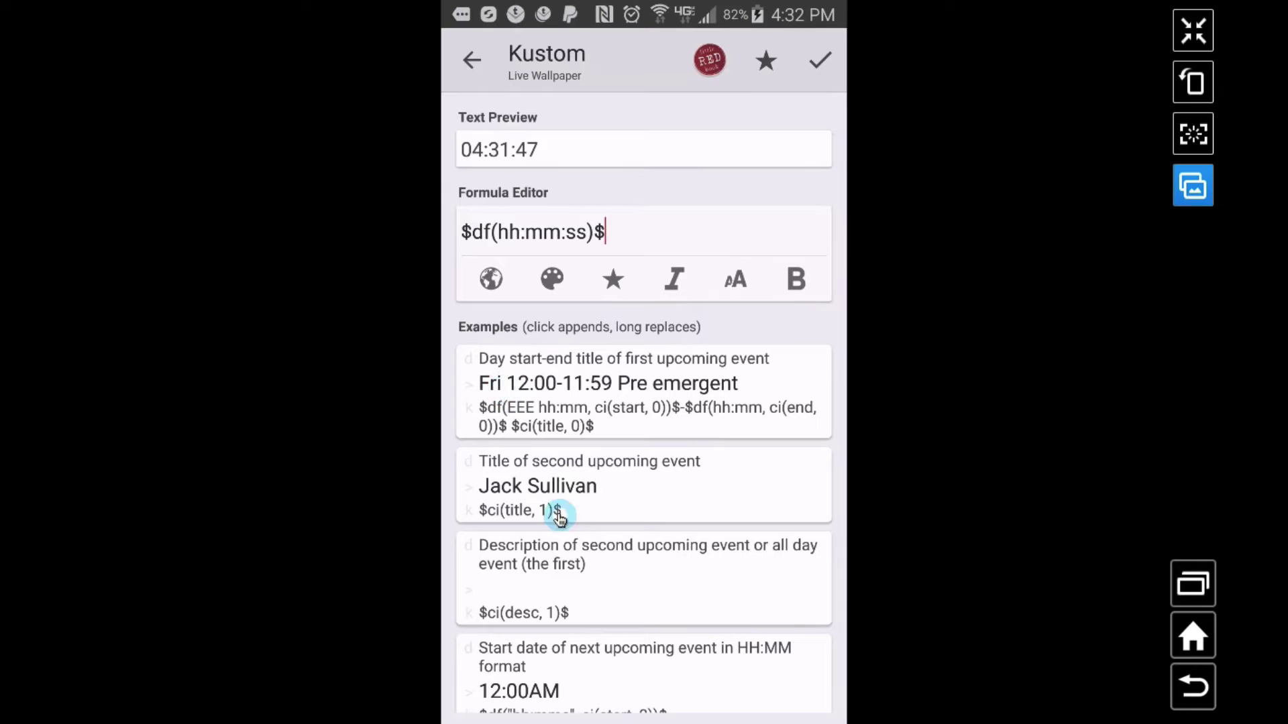
drag(560, 637, 545, 602)
Make the formula $df(EEE hh:mm, ci(start, 0))$-$df(hh:mm, ci(end, 0))$ $ci(title, 0)$ only.
click(590, 385)
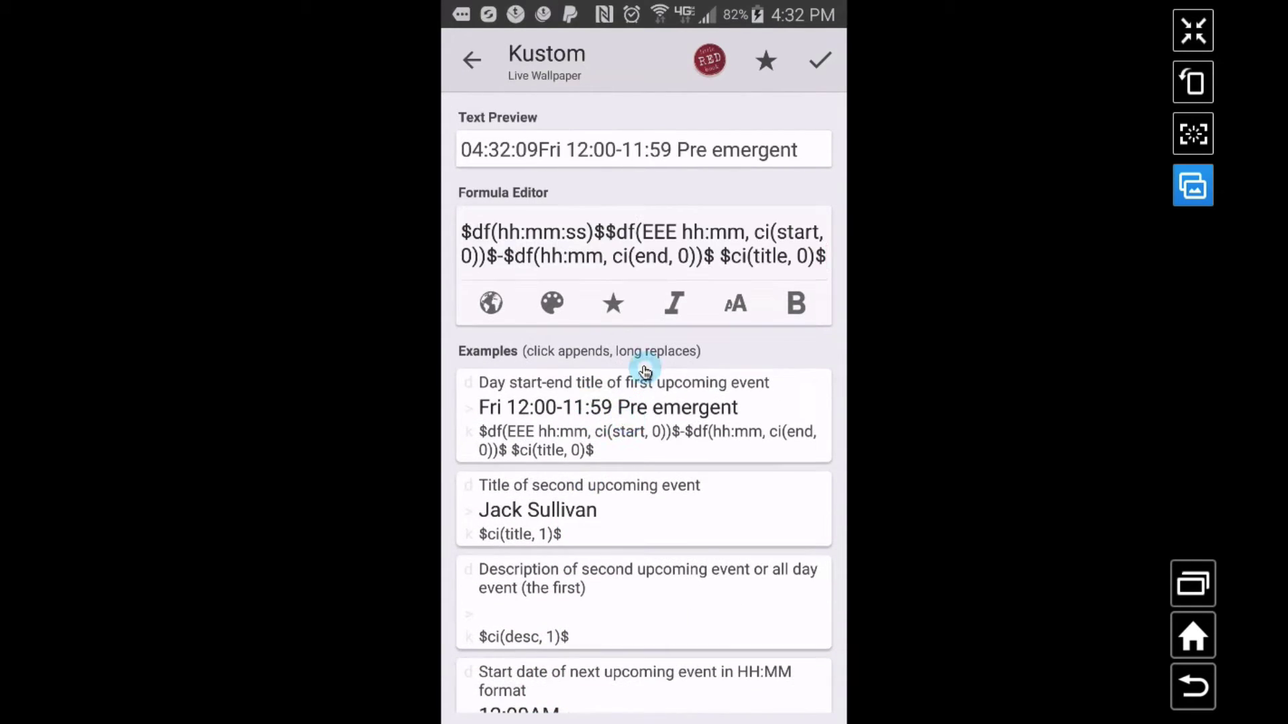
click(599, 435)
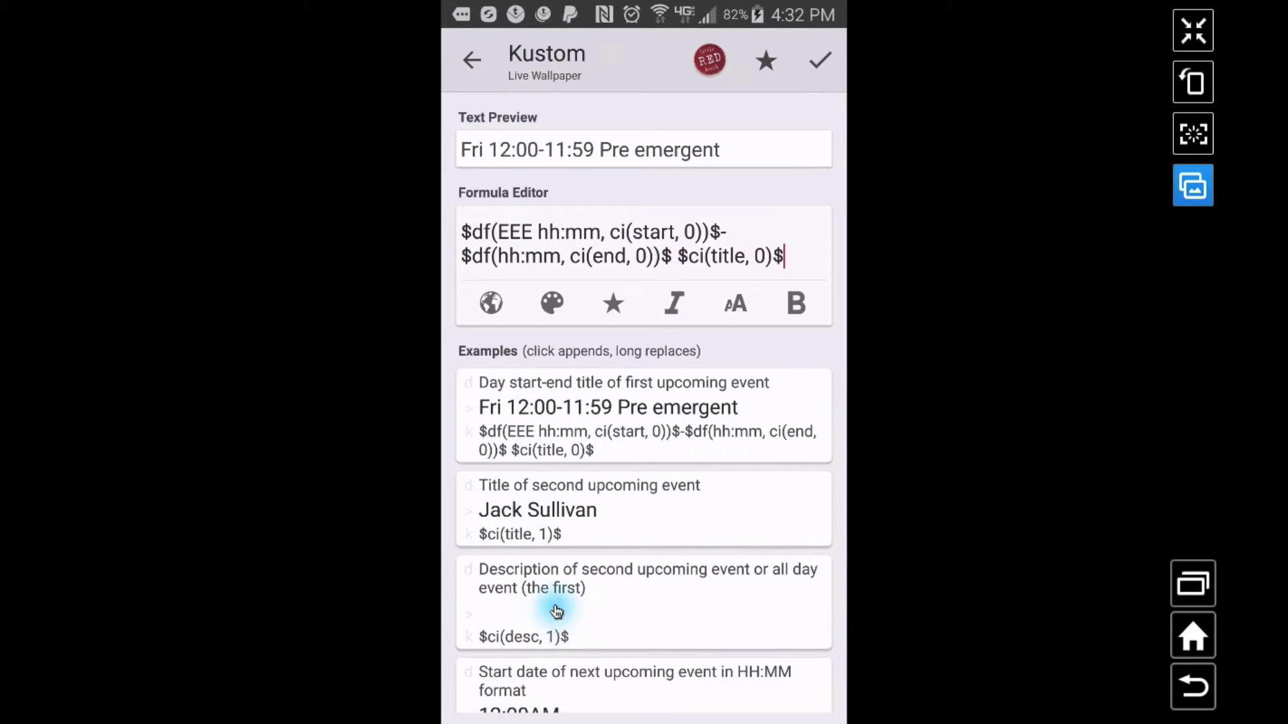
drag(555, 610, 550, 558)
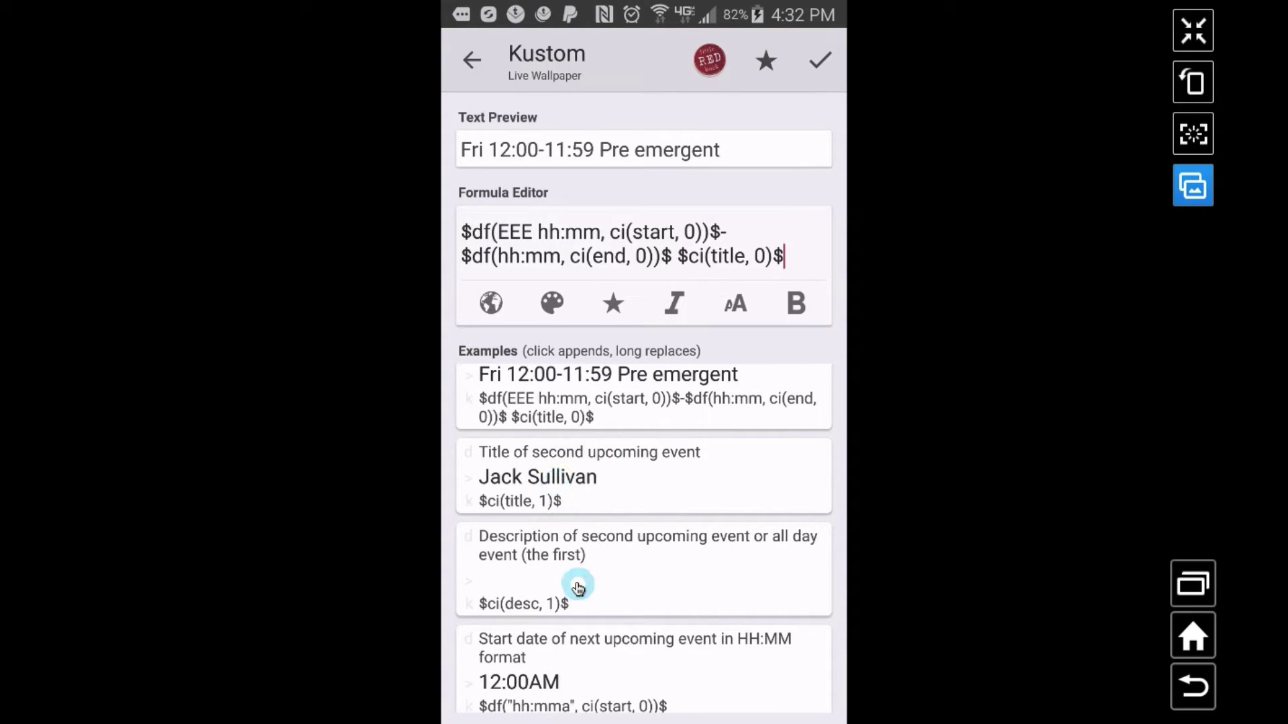
drag(574, 581, 595, 344)
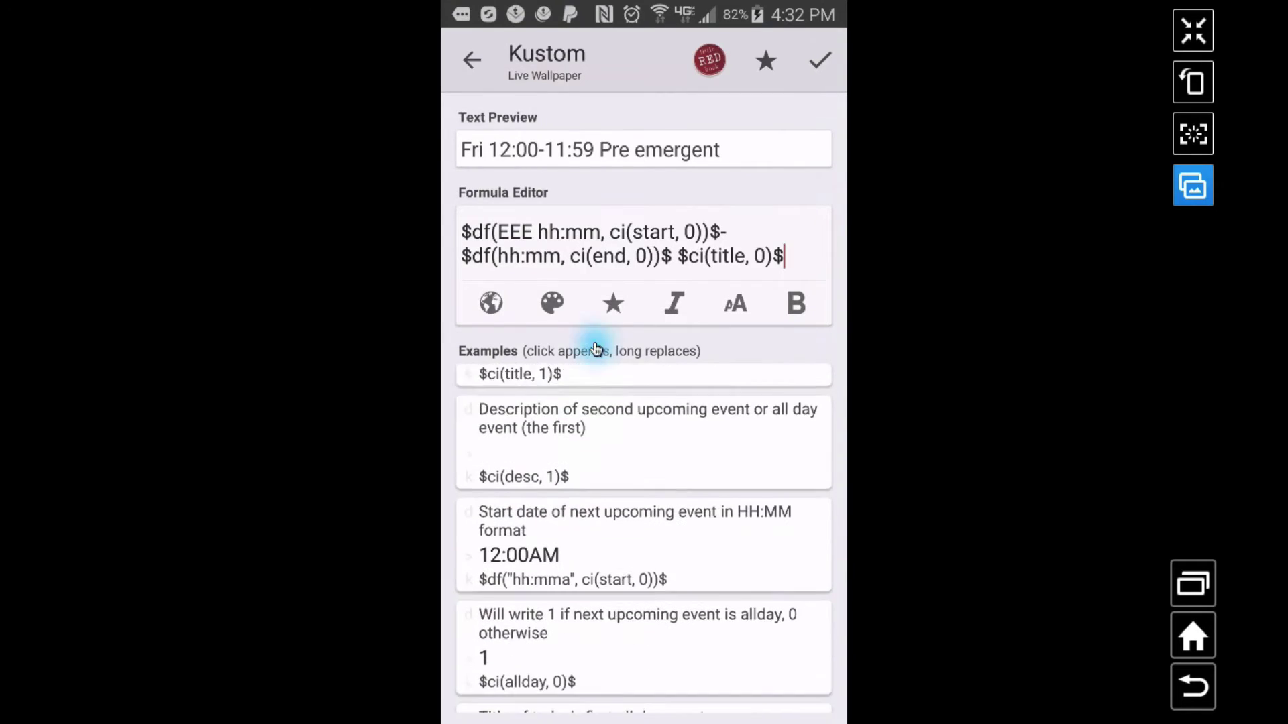
drag(595, 637, 585, 440)
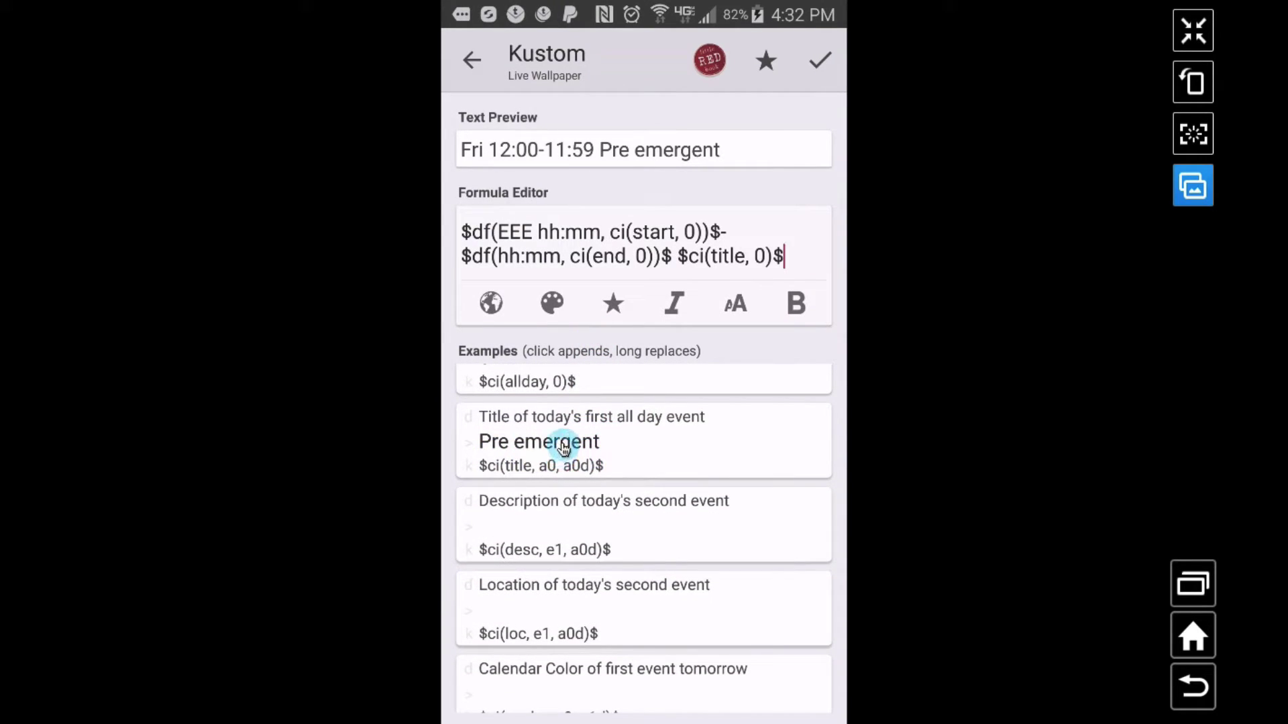
mouse_move(578, 557)
mouse_down()
mouse_move(584, 465)
mouse_move(571, 551)
mouse_up()
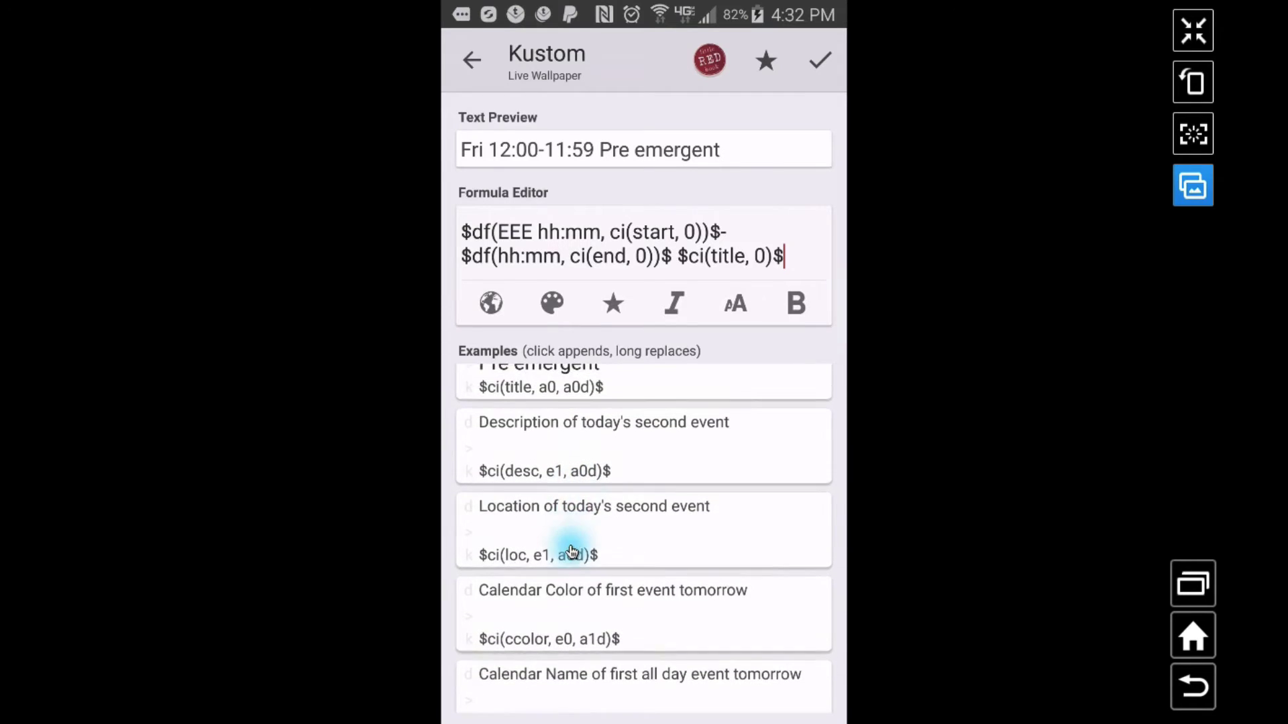
drag(618, 436, 601, 612)
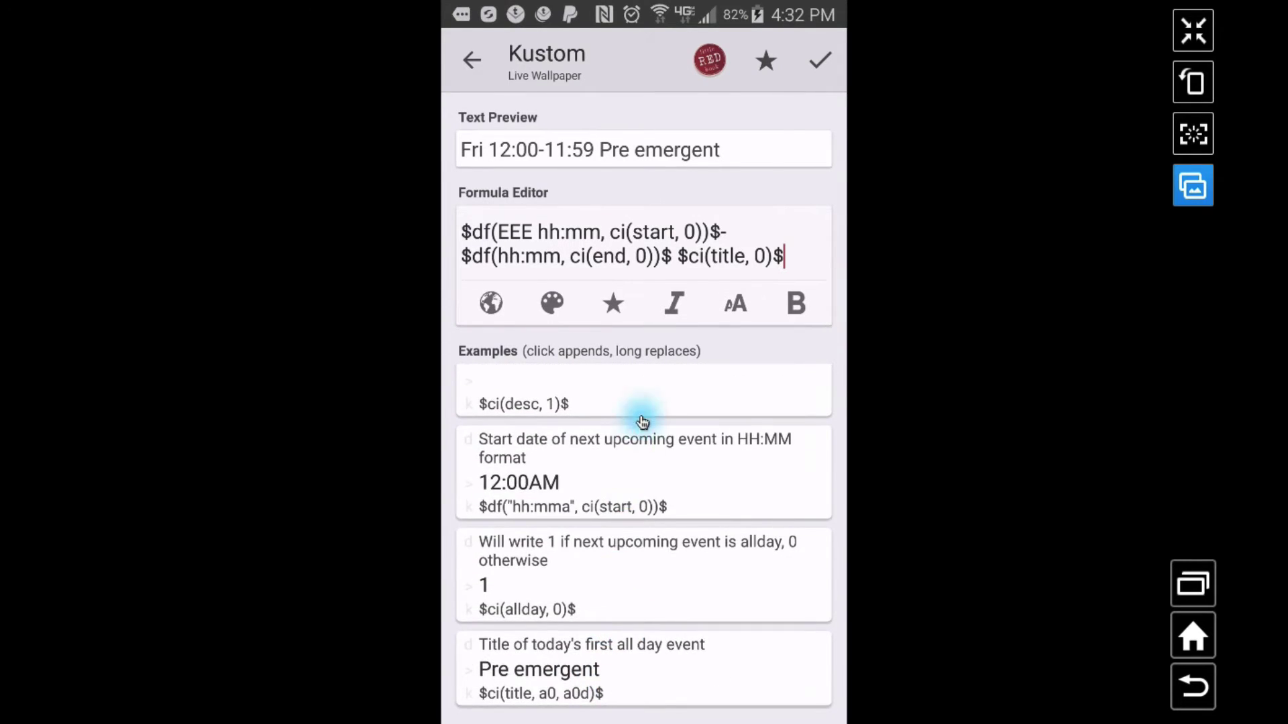
drag(642, 421, 638, 590)
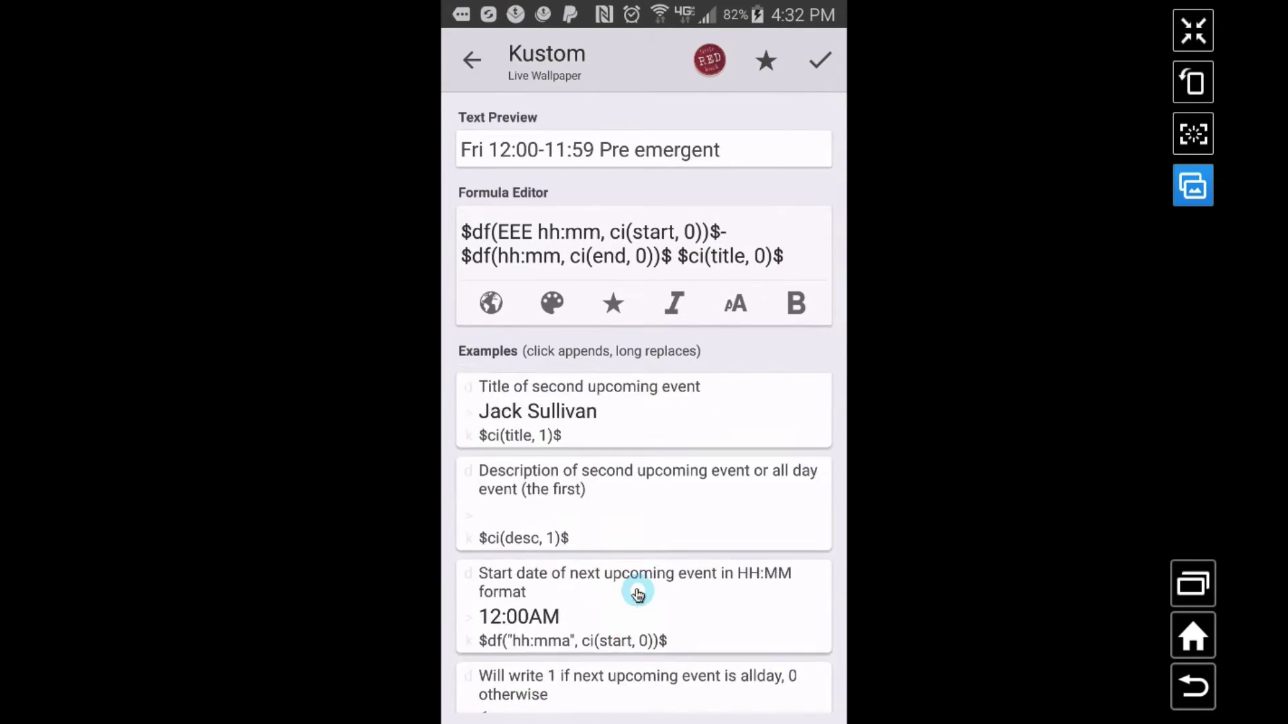
Replace the 0 index in the start and end ci() lookups with gv(event).
click(698, 236)
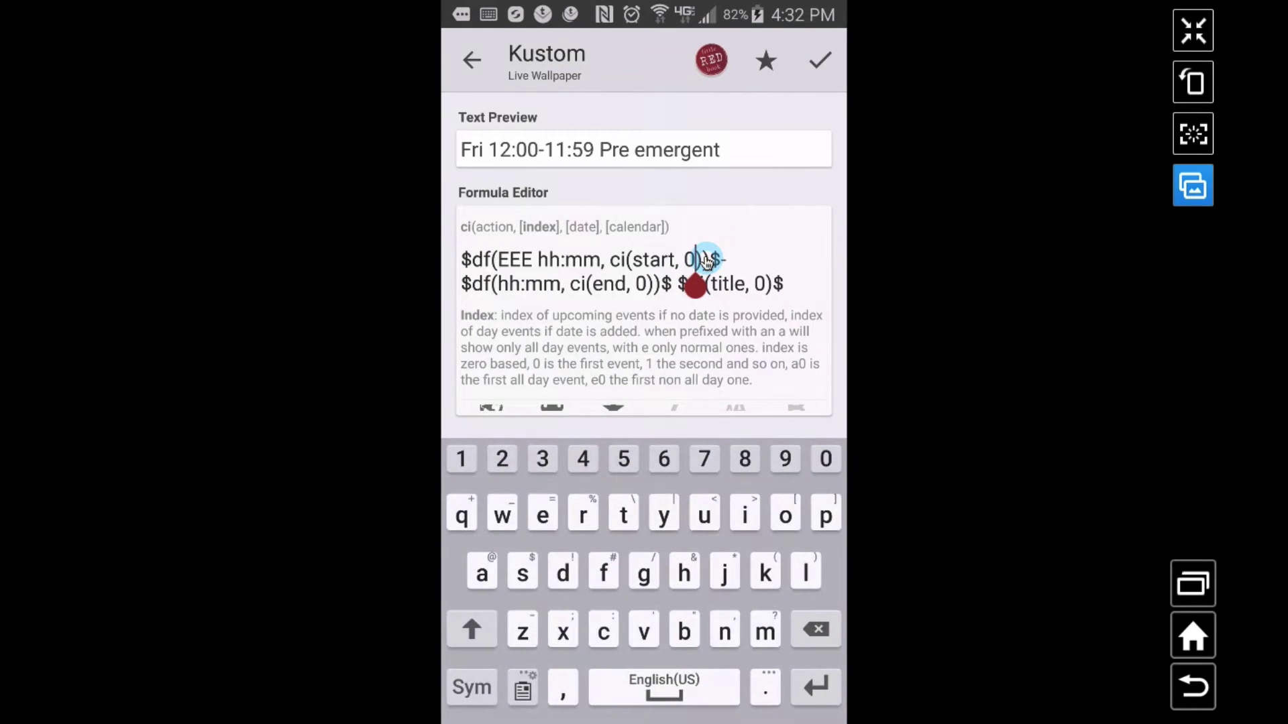
key(BackSpace)
text(a0)
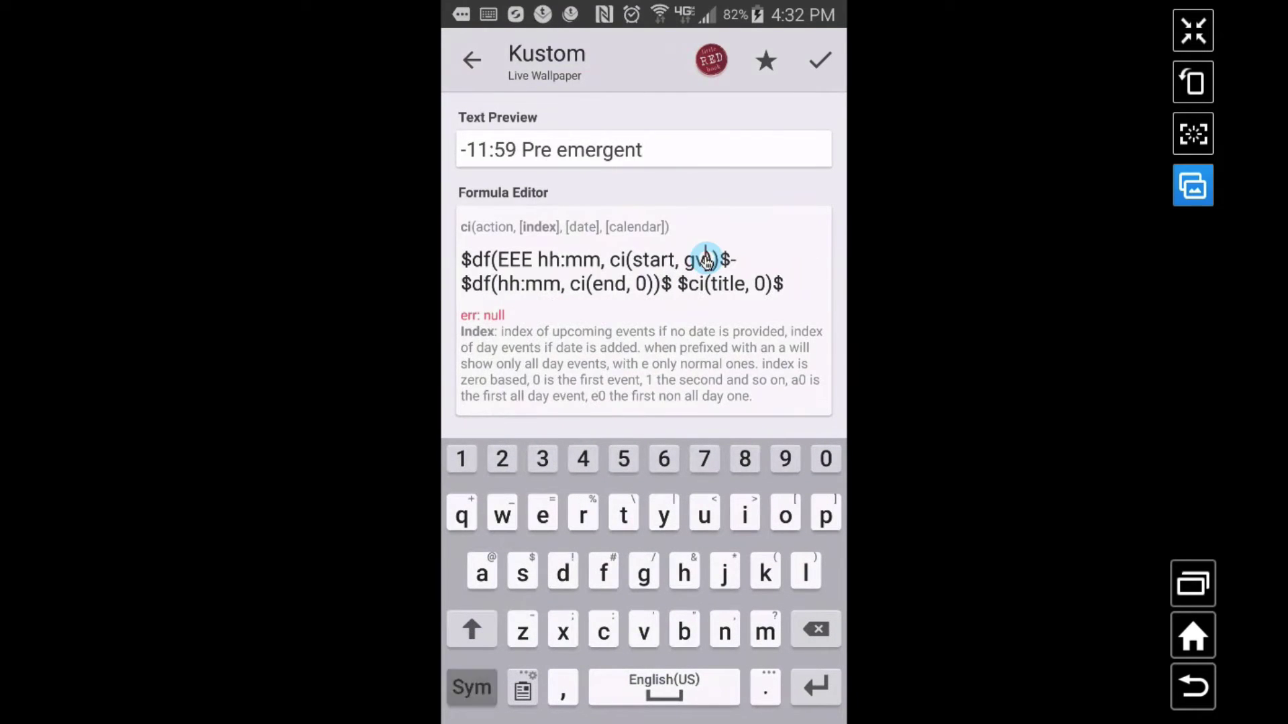
text((eve)
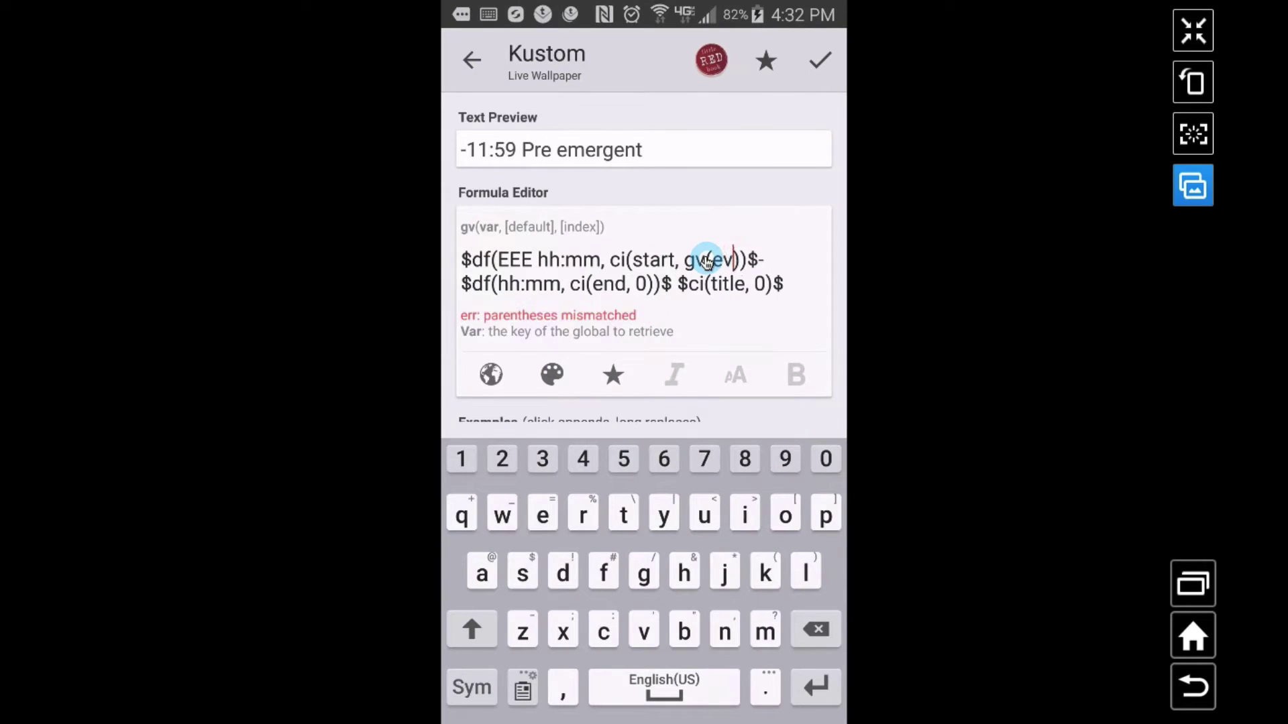
text(nt)
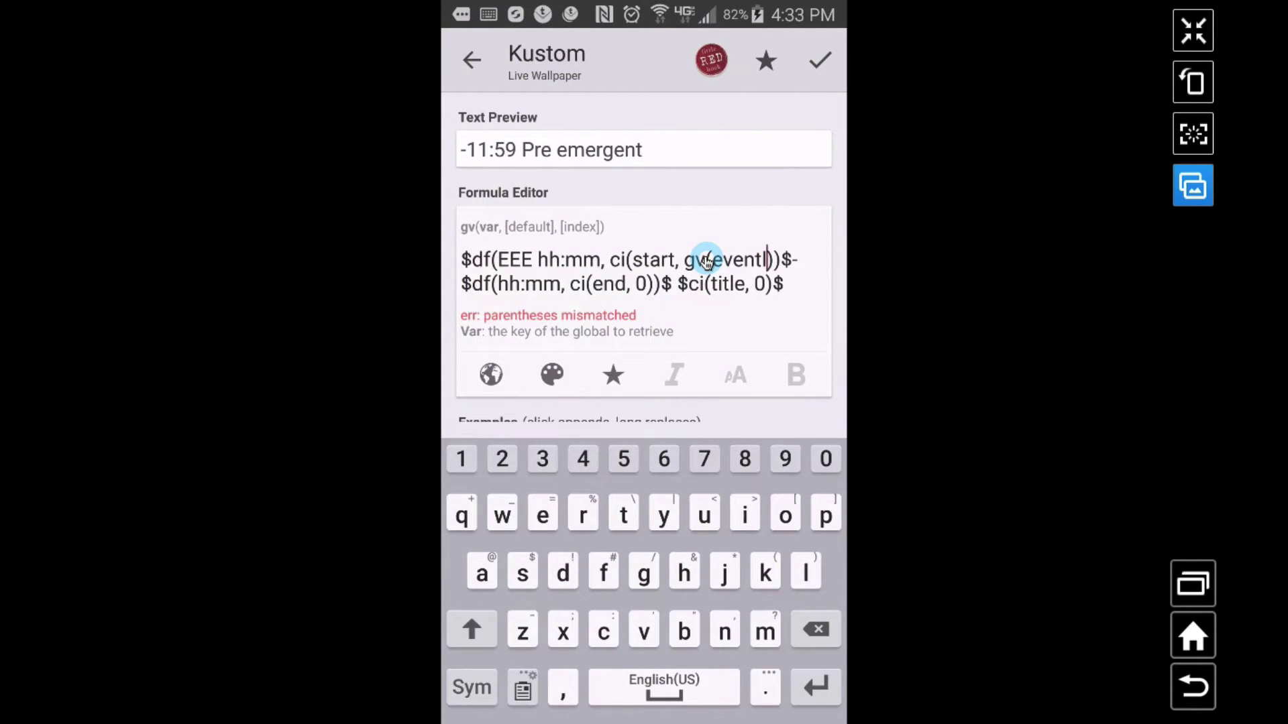
text())
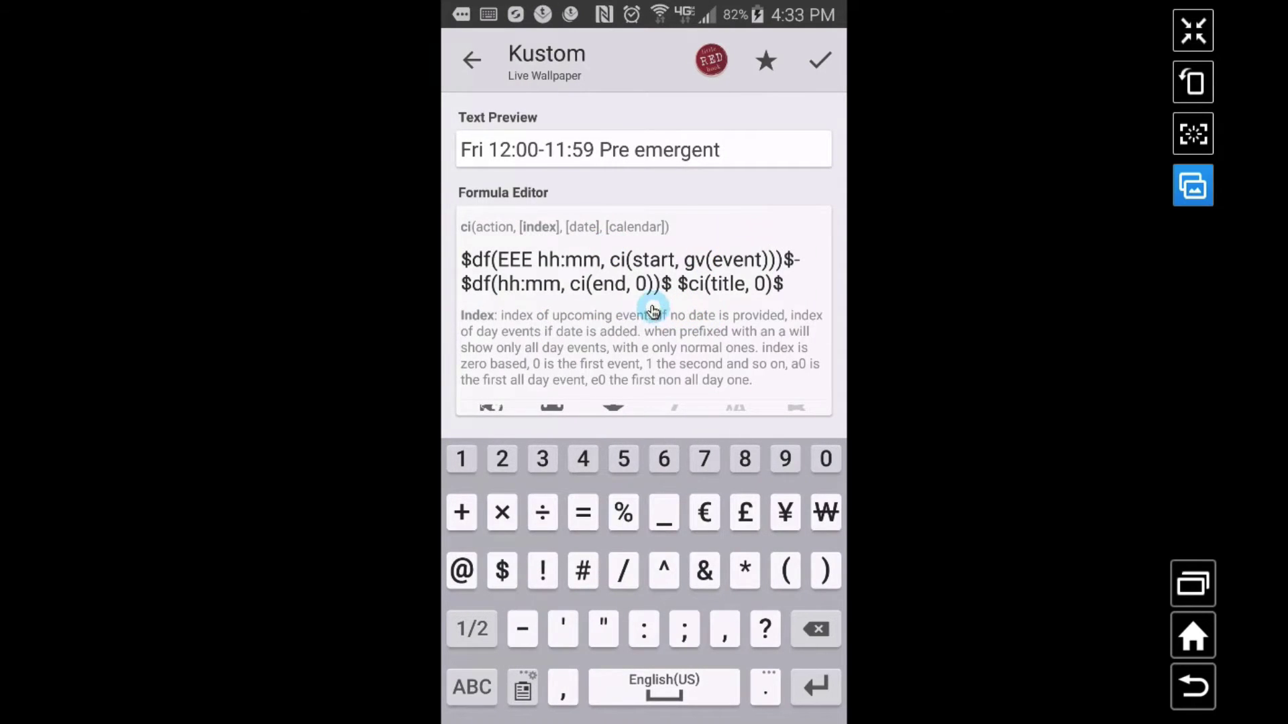
click(645, 285)
key(BackSpace)
text(gv)
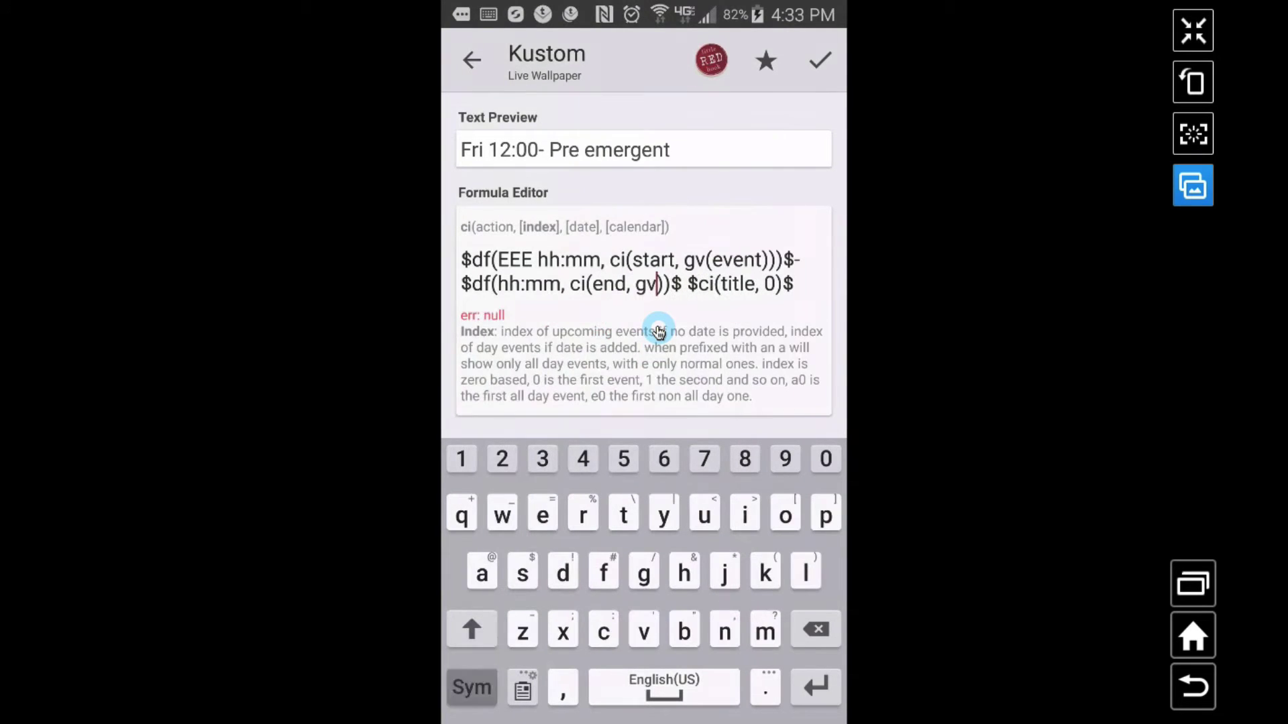
text(()
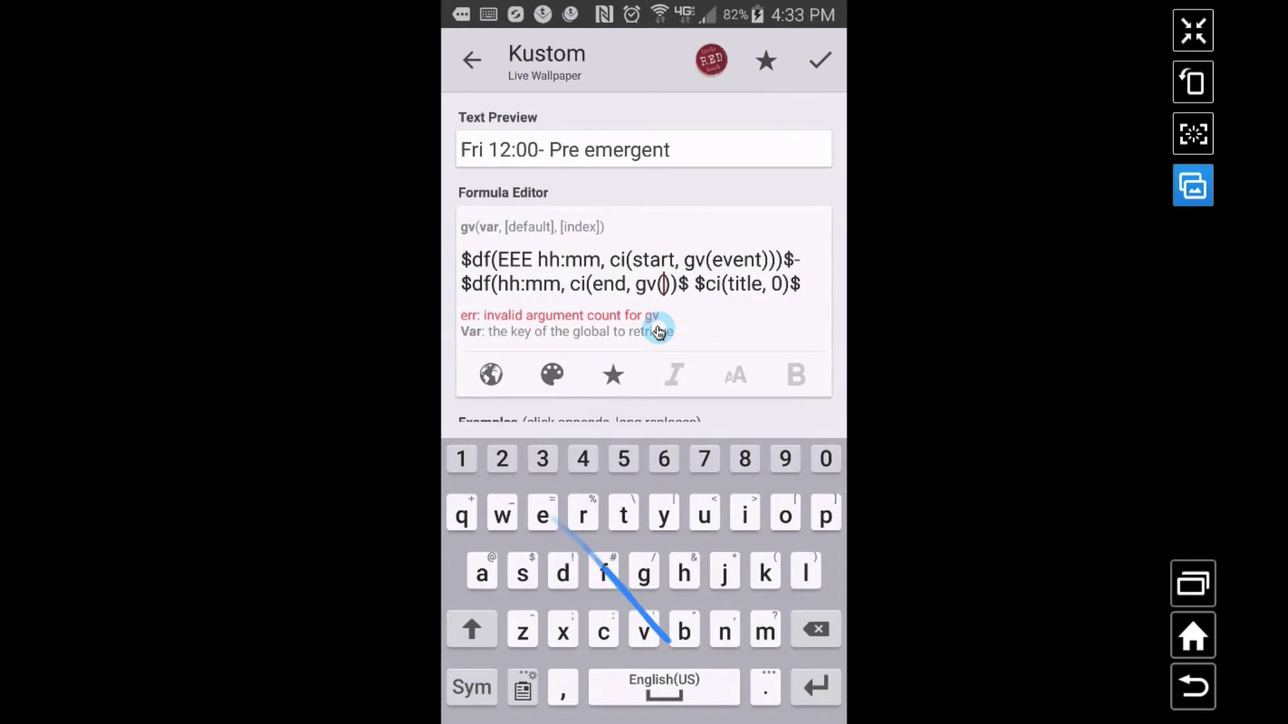
text(event)
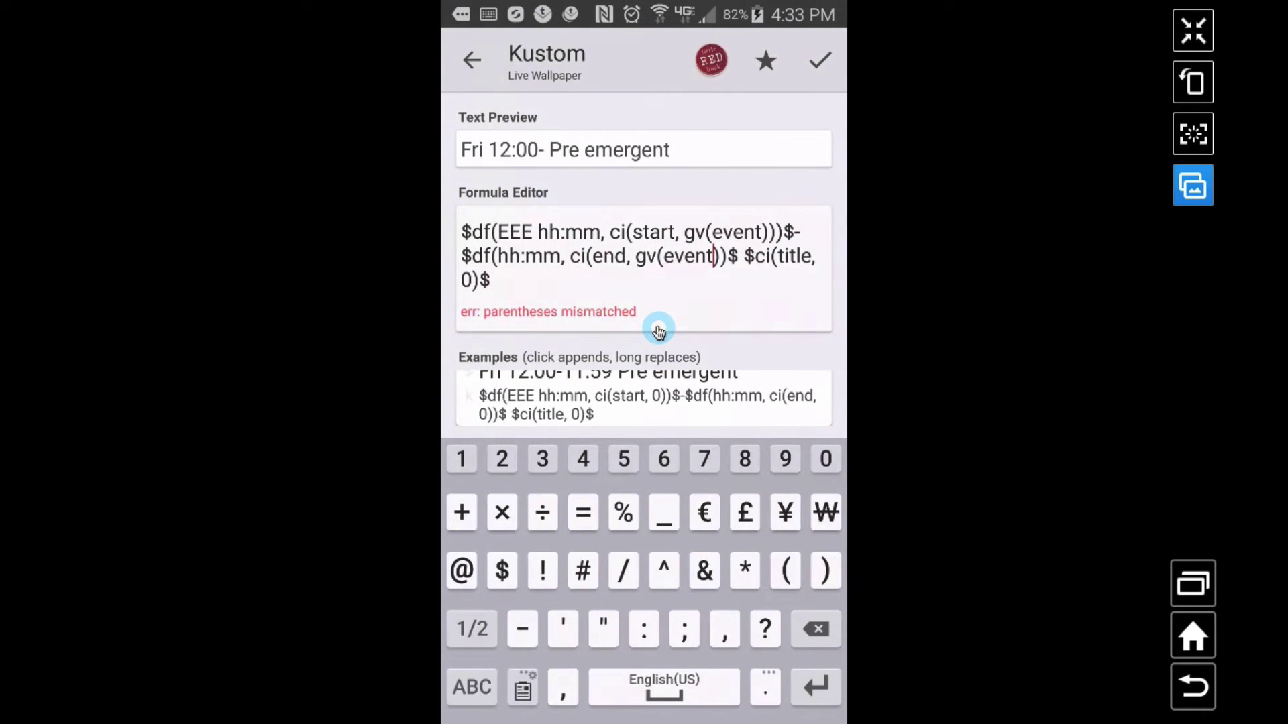
text())
Change the title lookup's index to gv(event) and save the formula.
key(BackSpace)
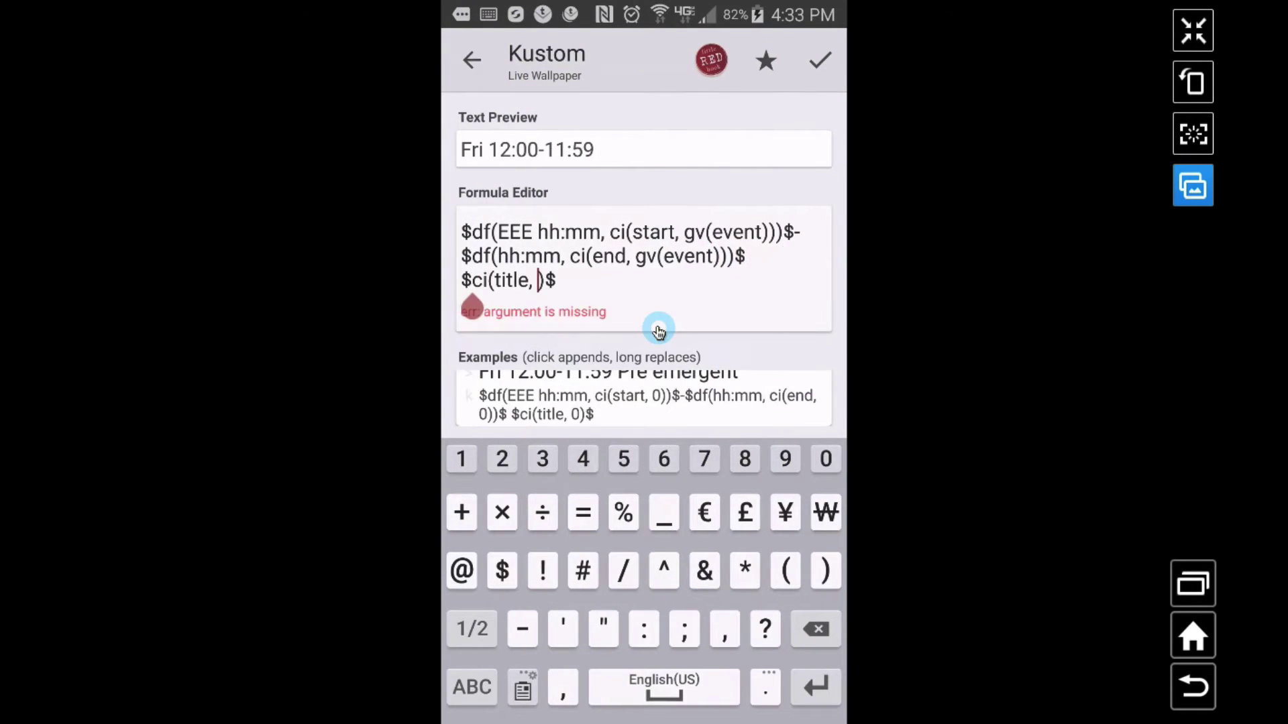
text(gv)
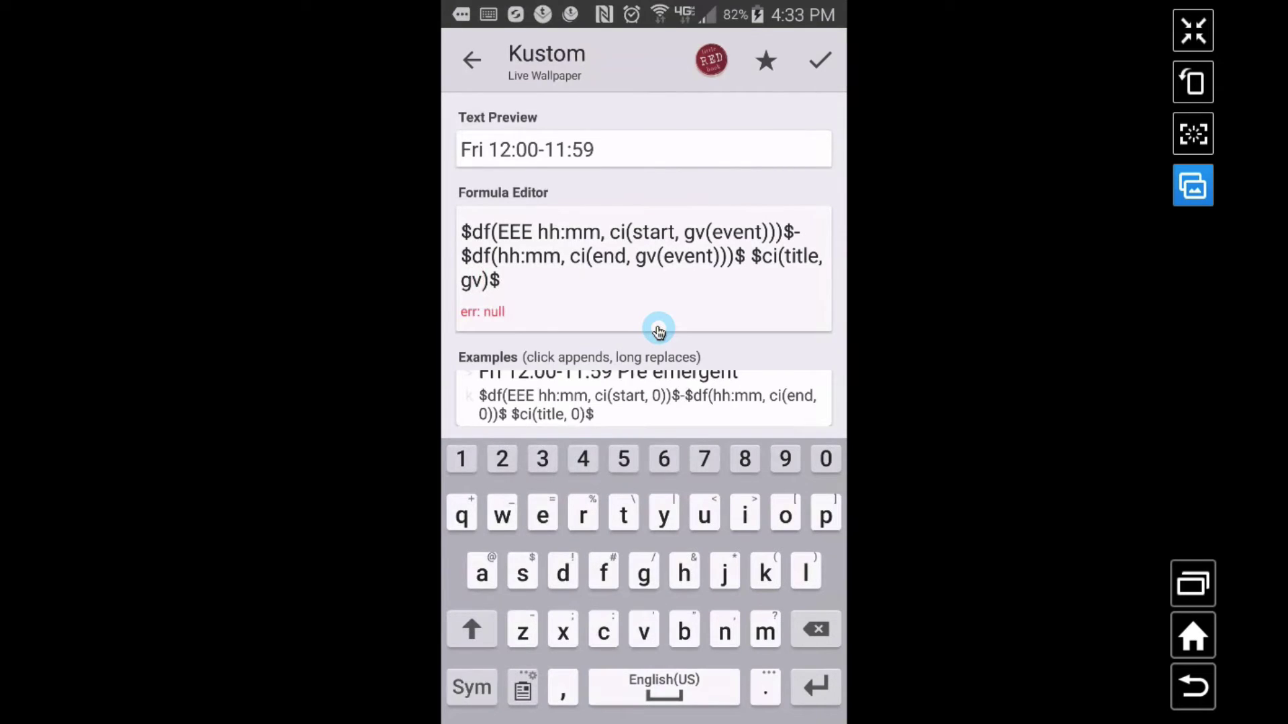
text(()
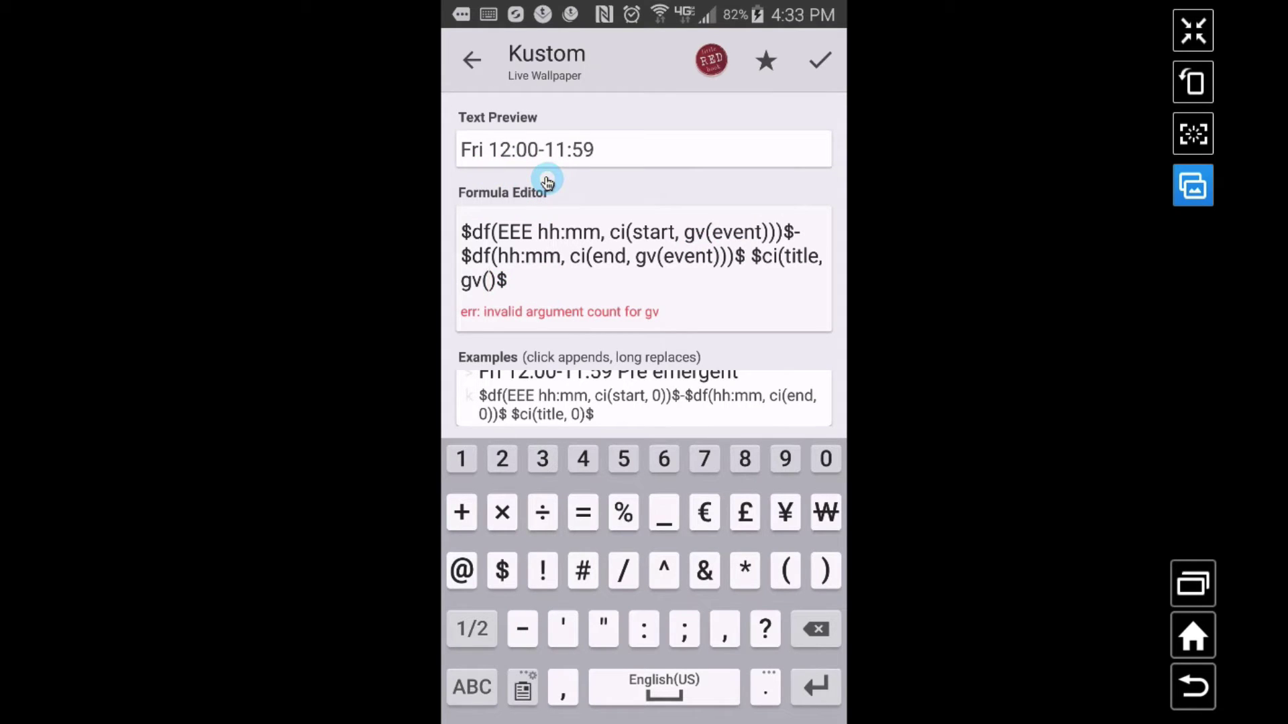
text(event)
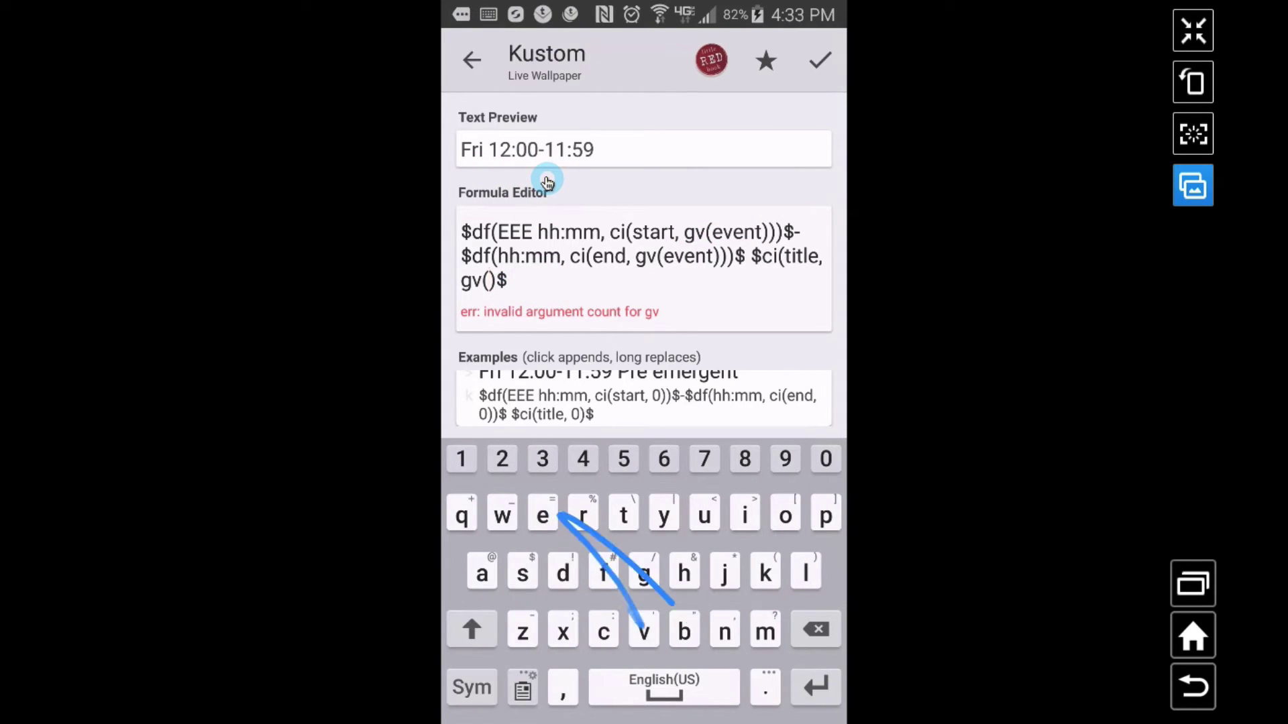
text())
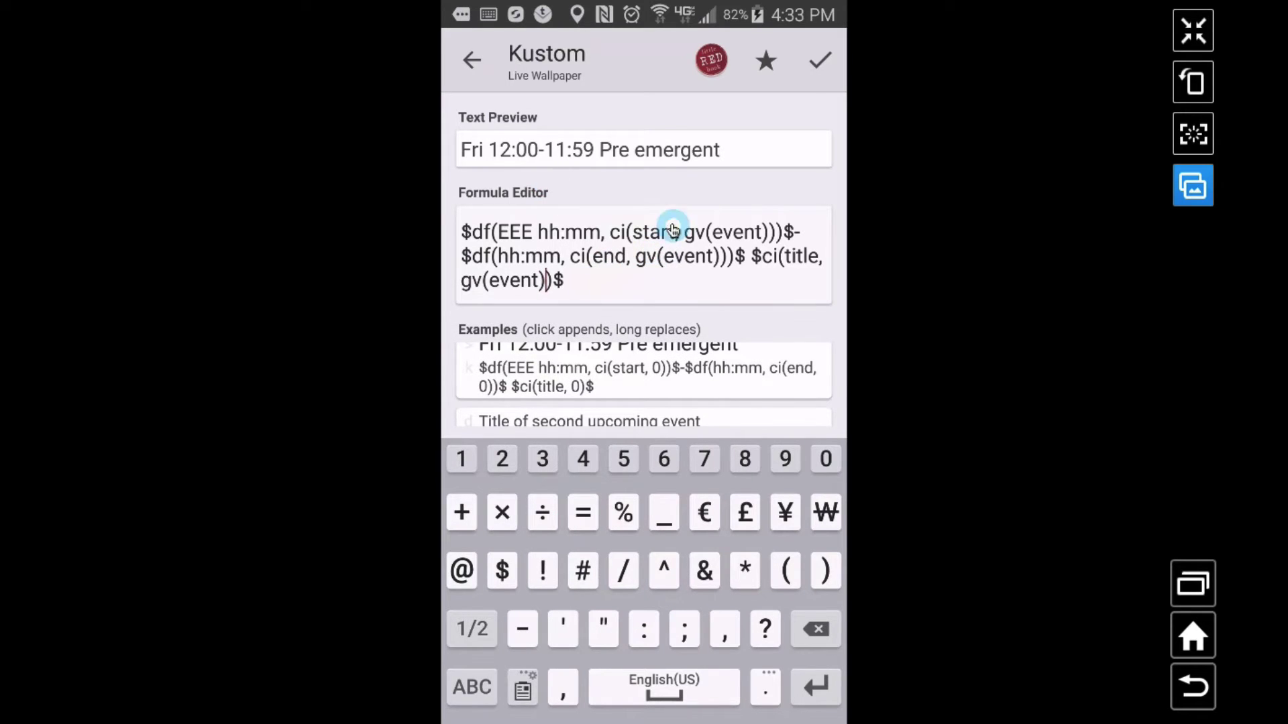
click(815, 65)
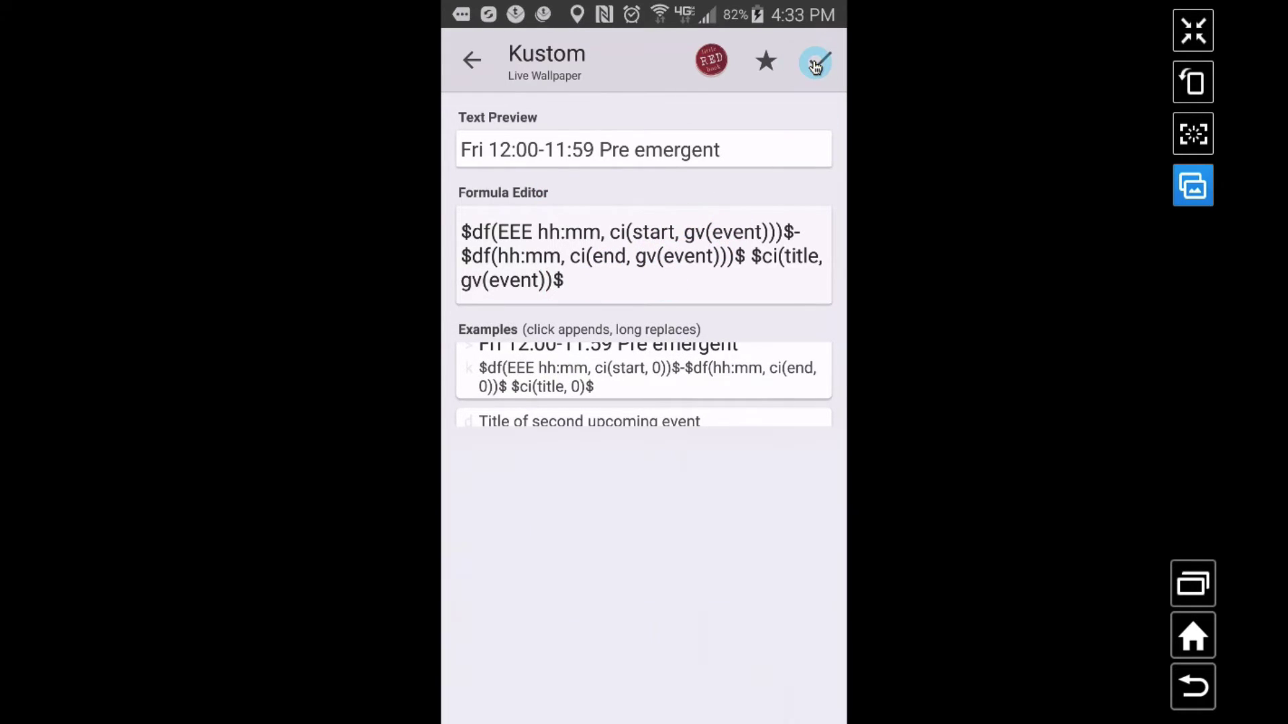
click(660, 254)
click(702, 648)
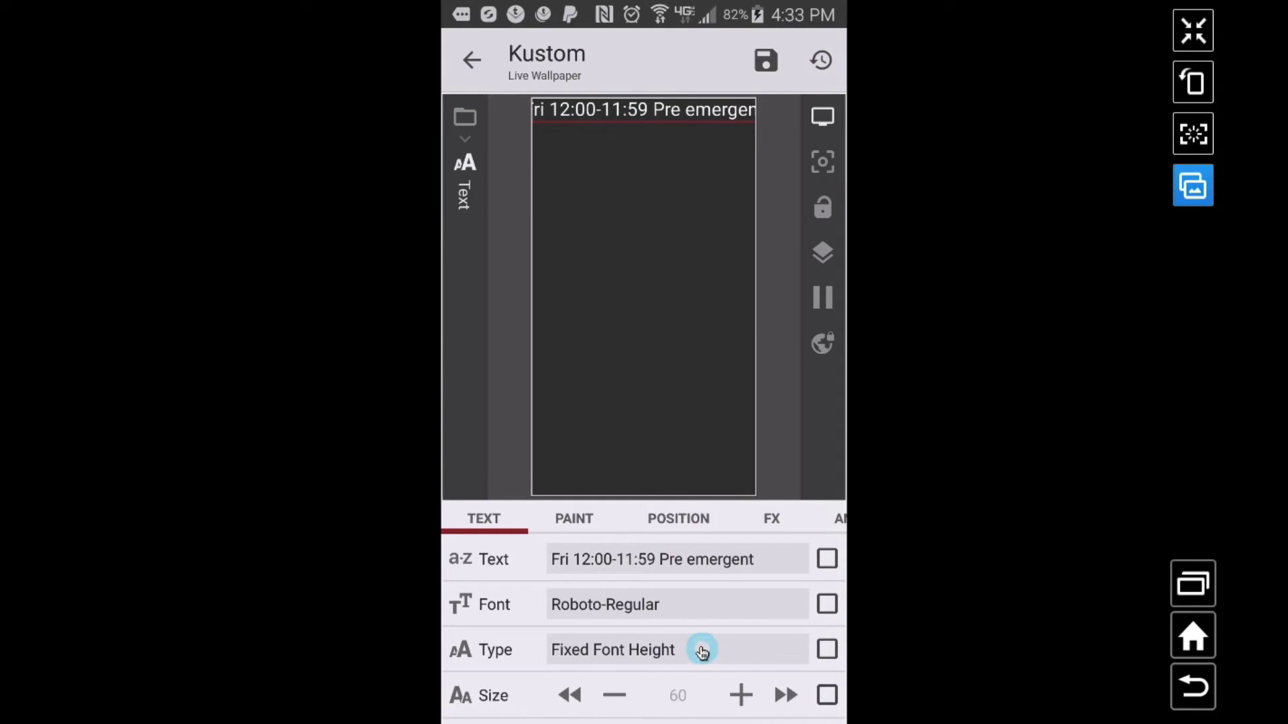
Insert a line break before $ci(title… so the event title sits on its own line.
click(634, 650)
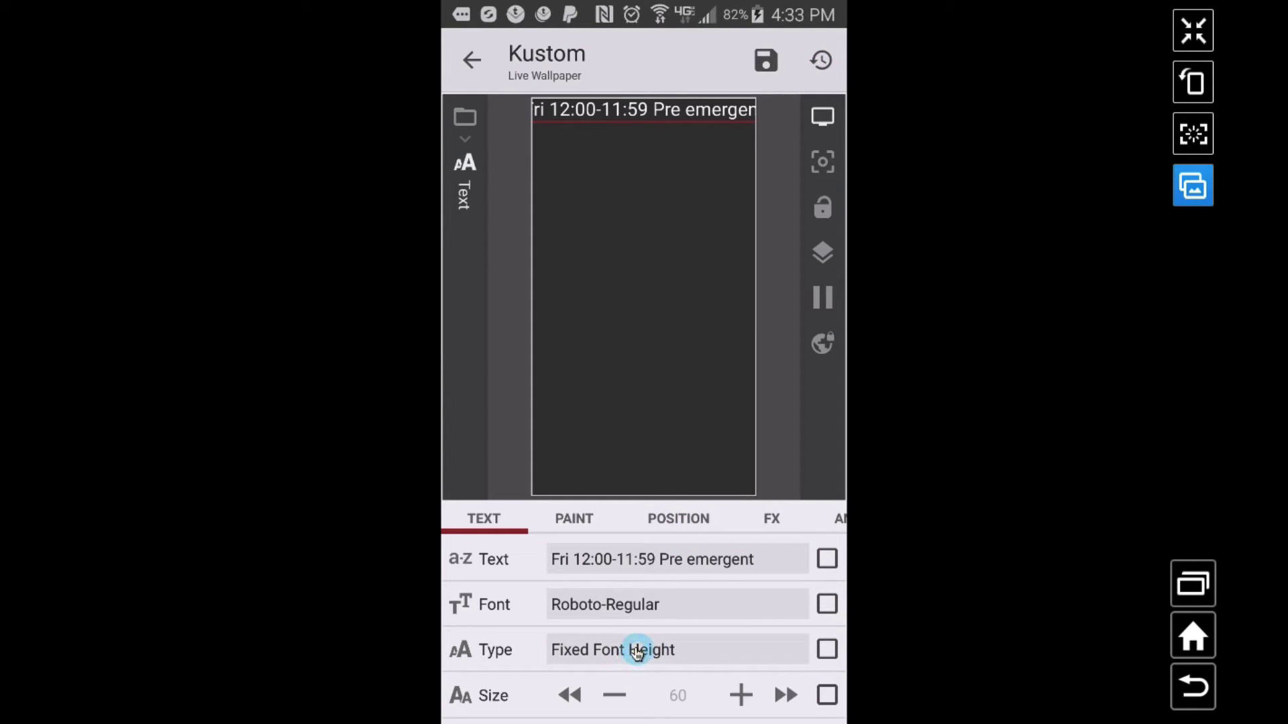
click(662, 559)
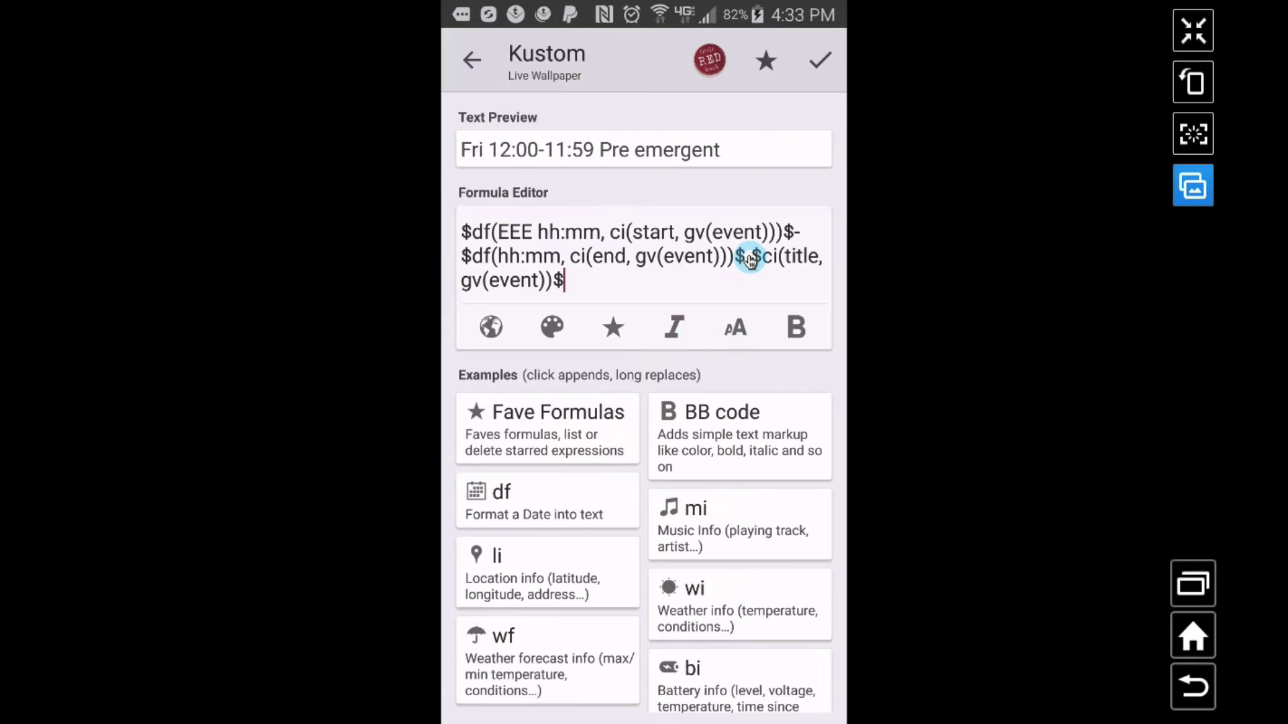
double_click(753, 262)
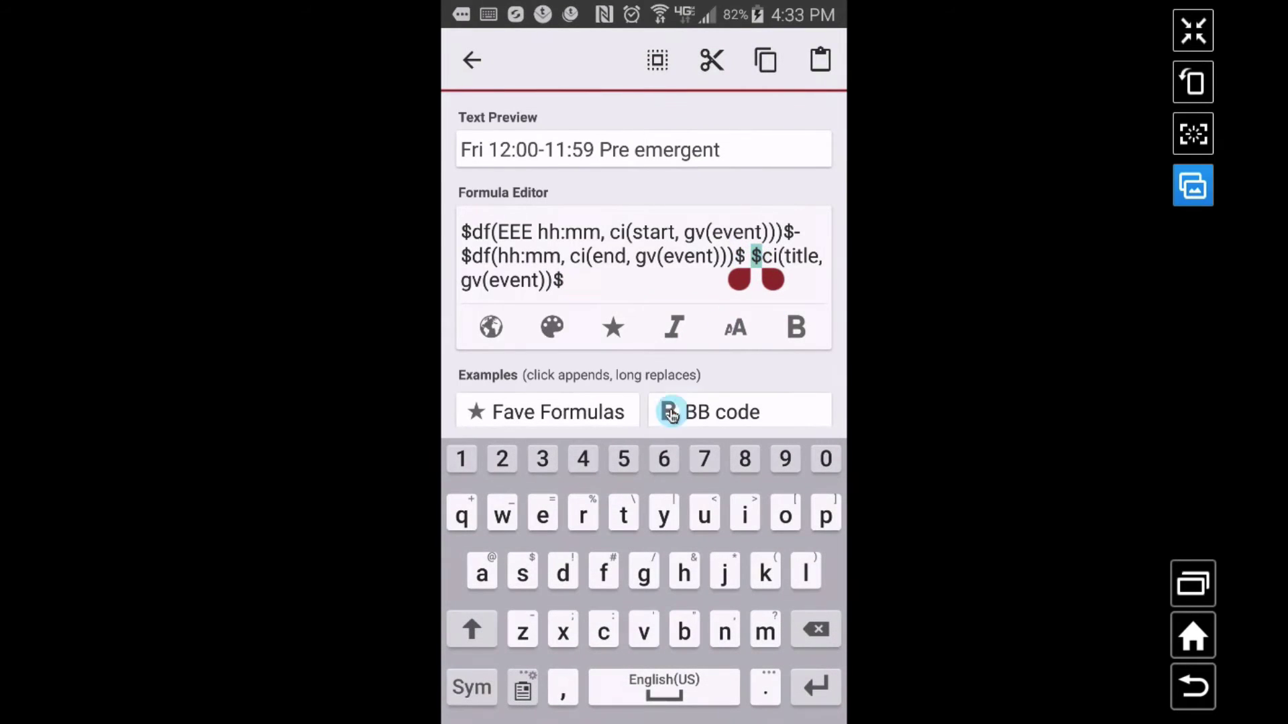
click(753, 271)
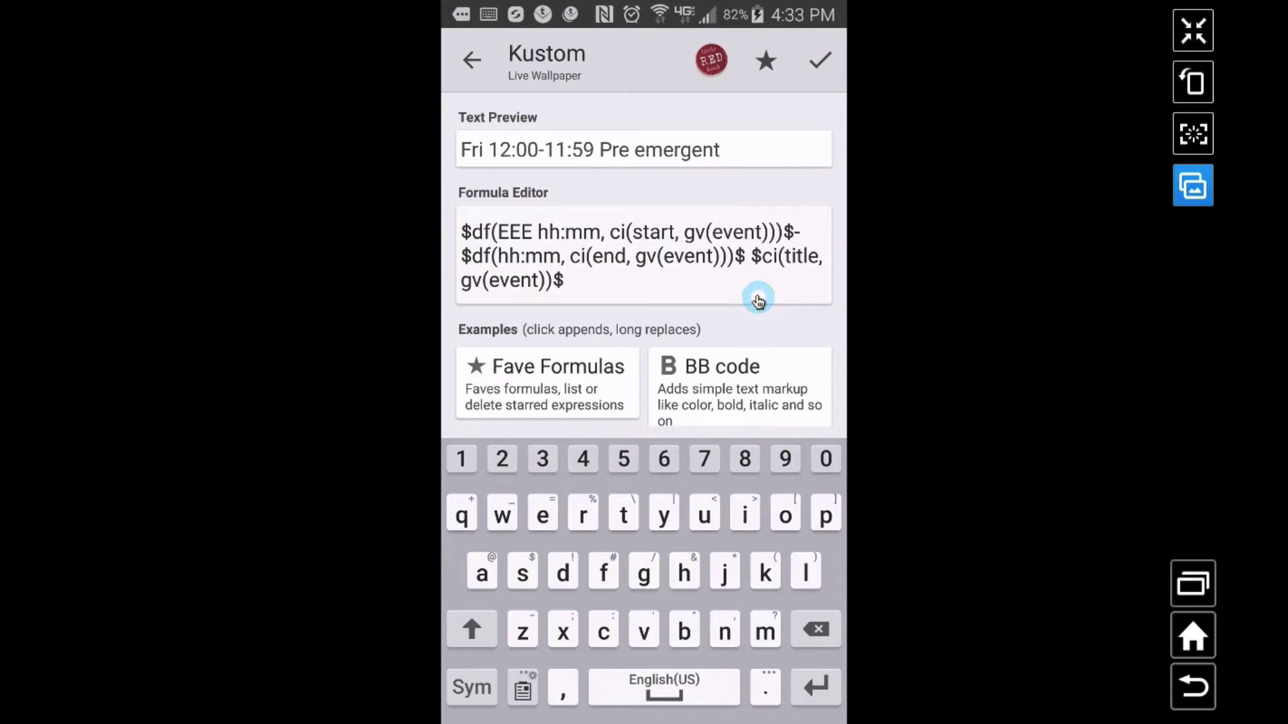
key(Return)
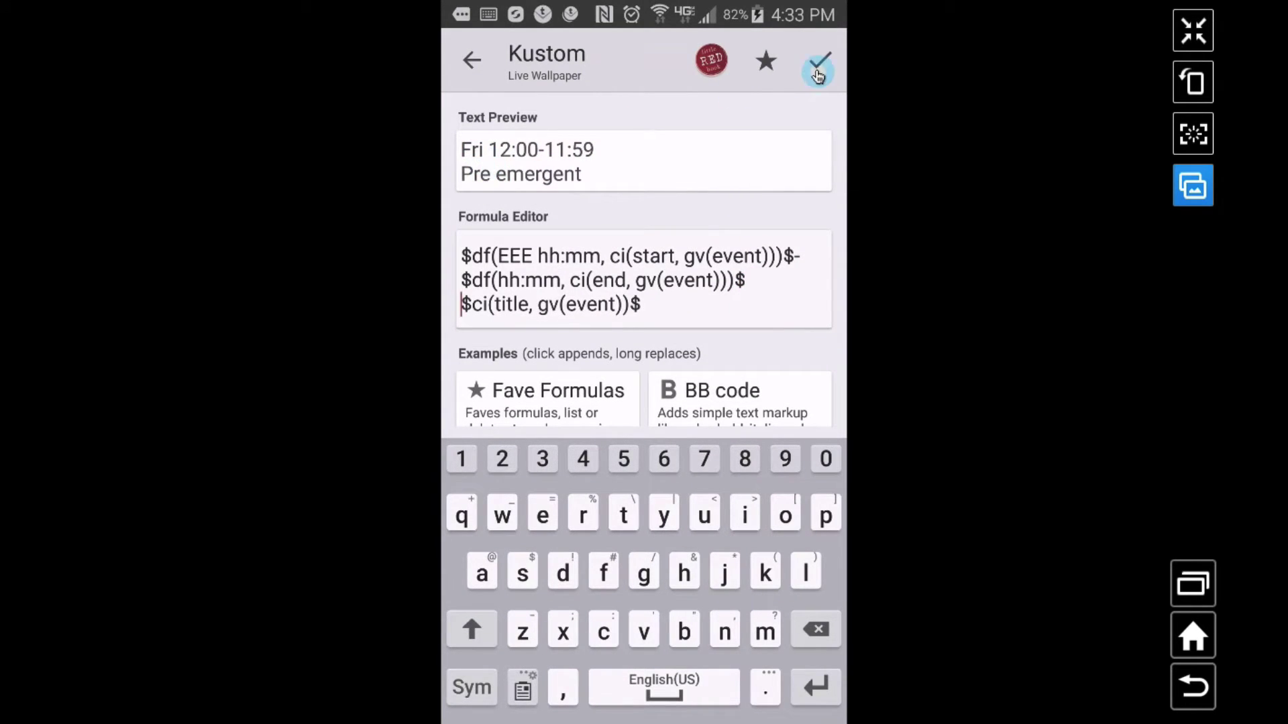
key(Escape)
key(Escape)
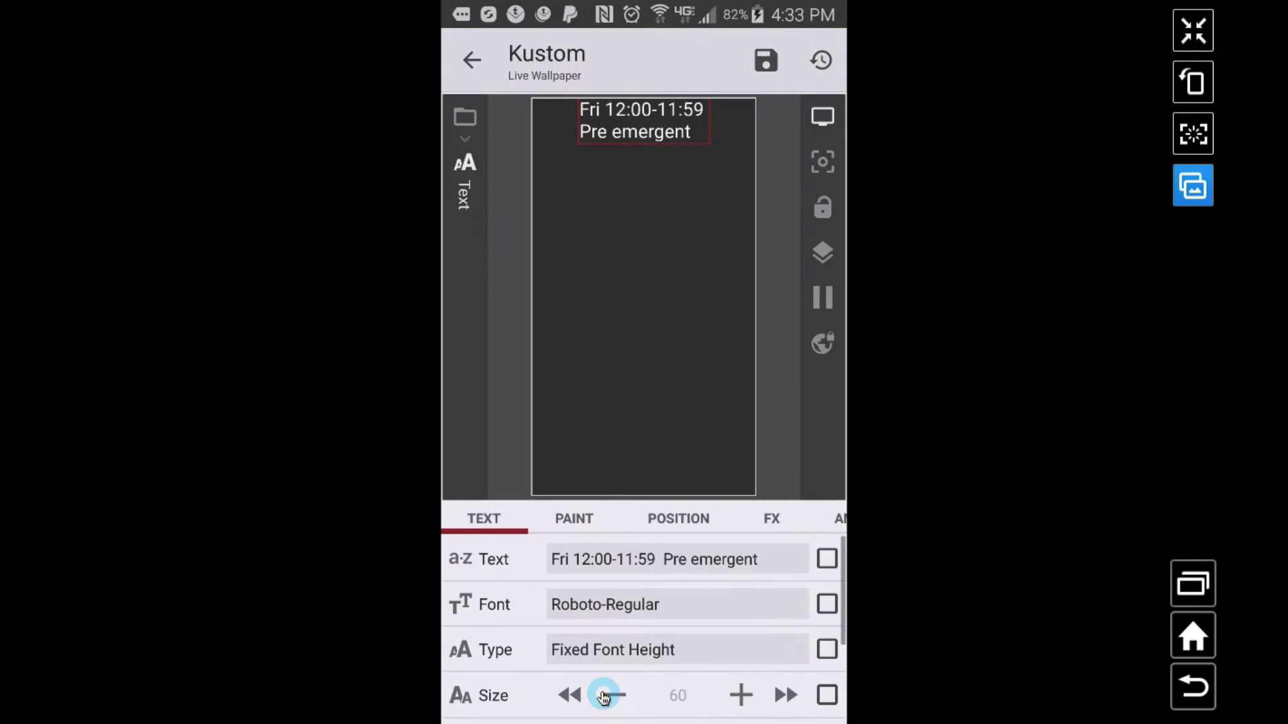
Set the text item's Align to Center.
drag(521, 674, 517, 552)
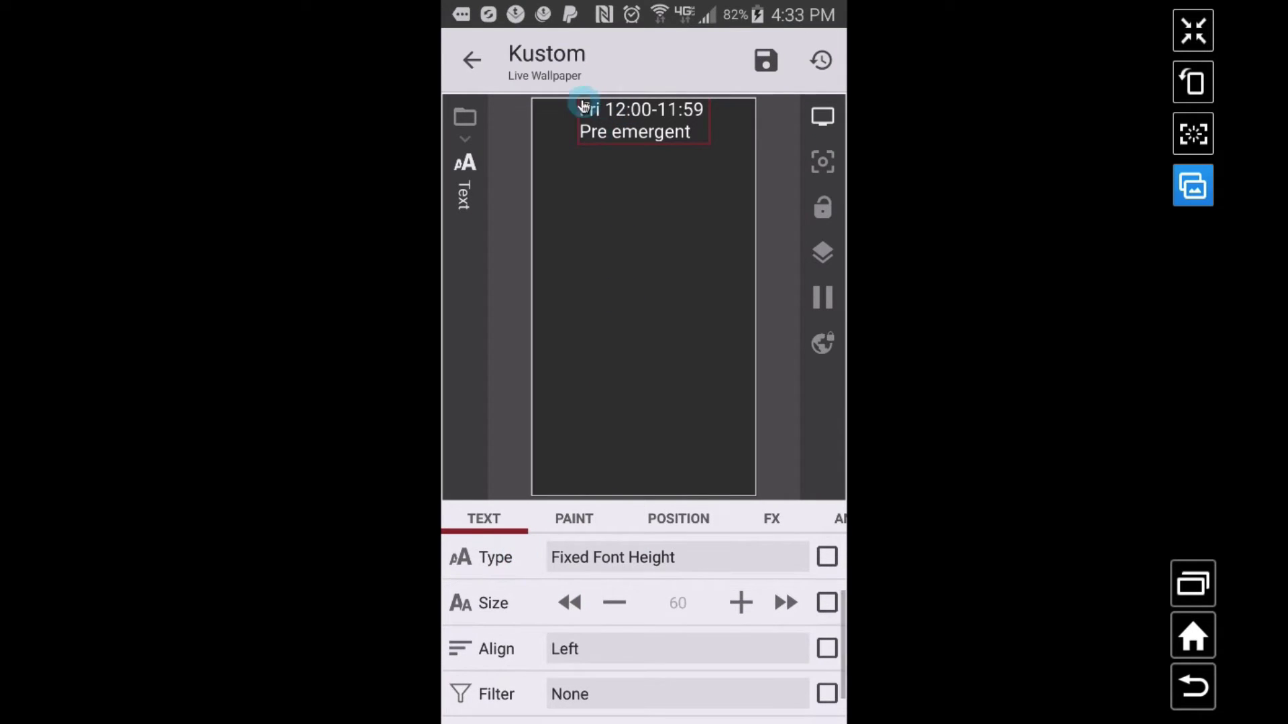
click(562, 650)
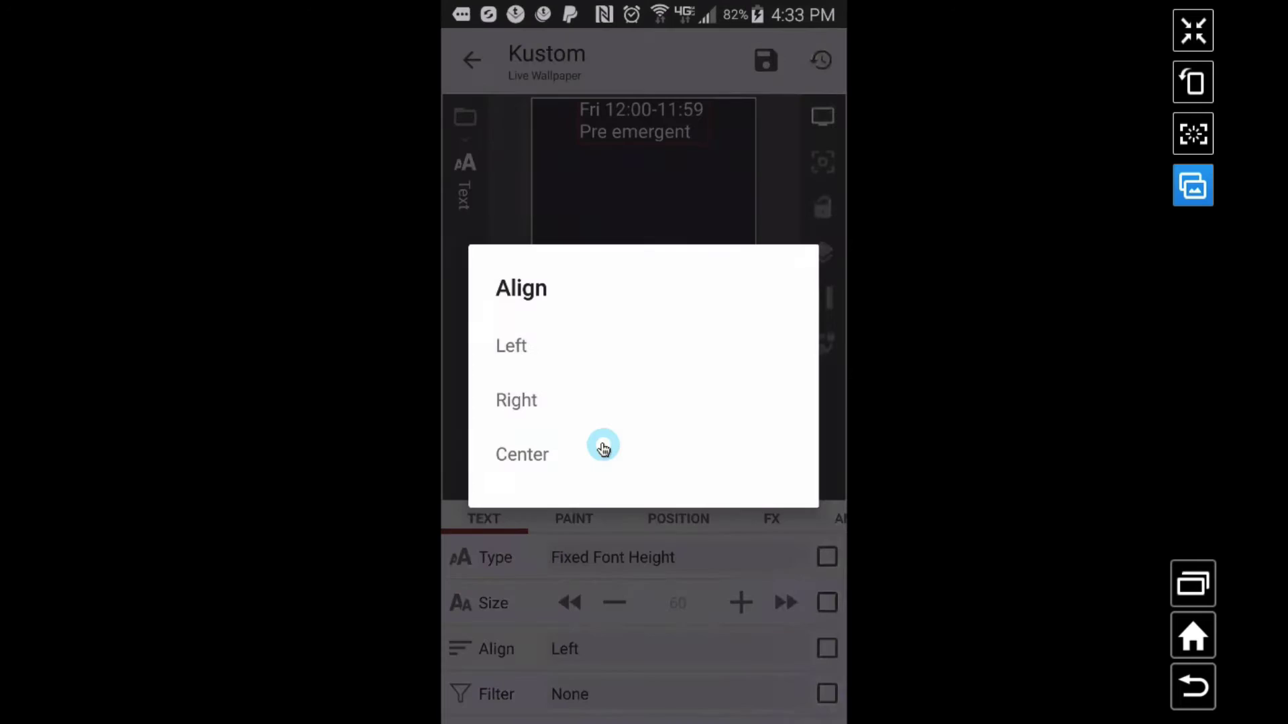
click(567, 455)
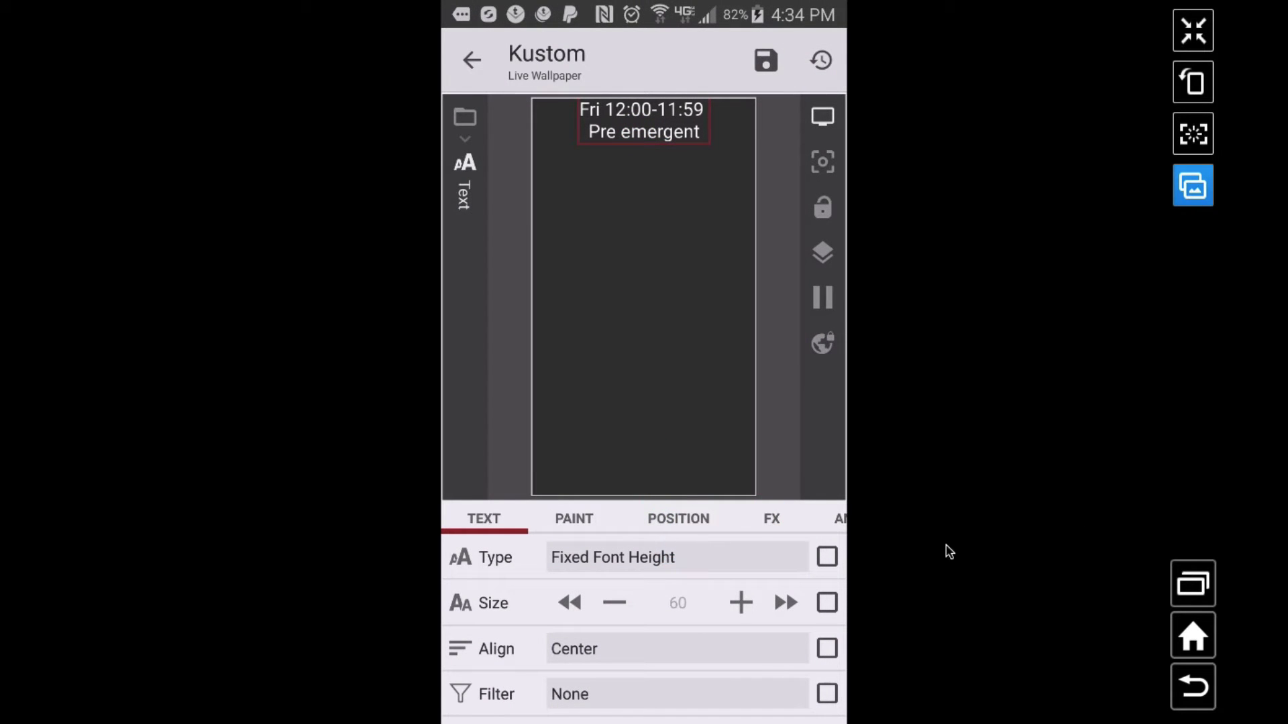
mouse_move(532, 530)
mouse_down()
mouse_move(549, 514)
mouse_move(626, 525)
mouse_up()
click(798, 605)
click(775, 558)
Add a FontIcon item at the root and set its icon to Material Fast_forward.
click(466, 119)
click(813, 75)
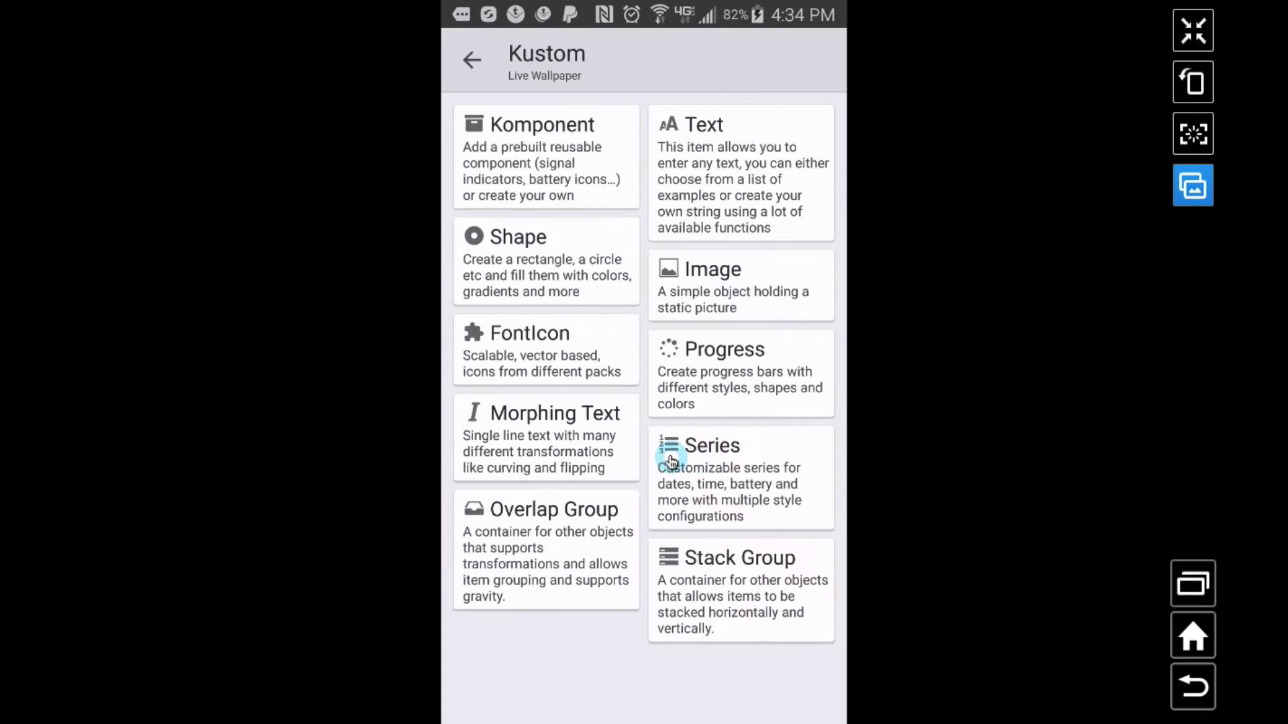
click(533, 341)
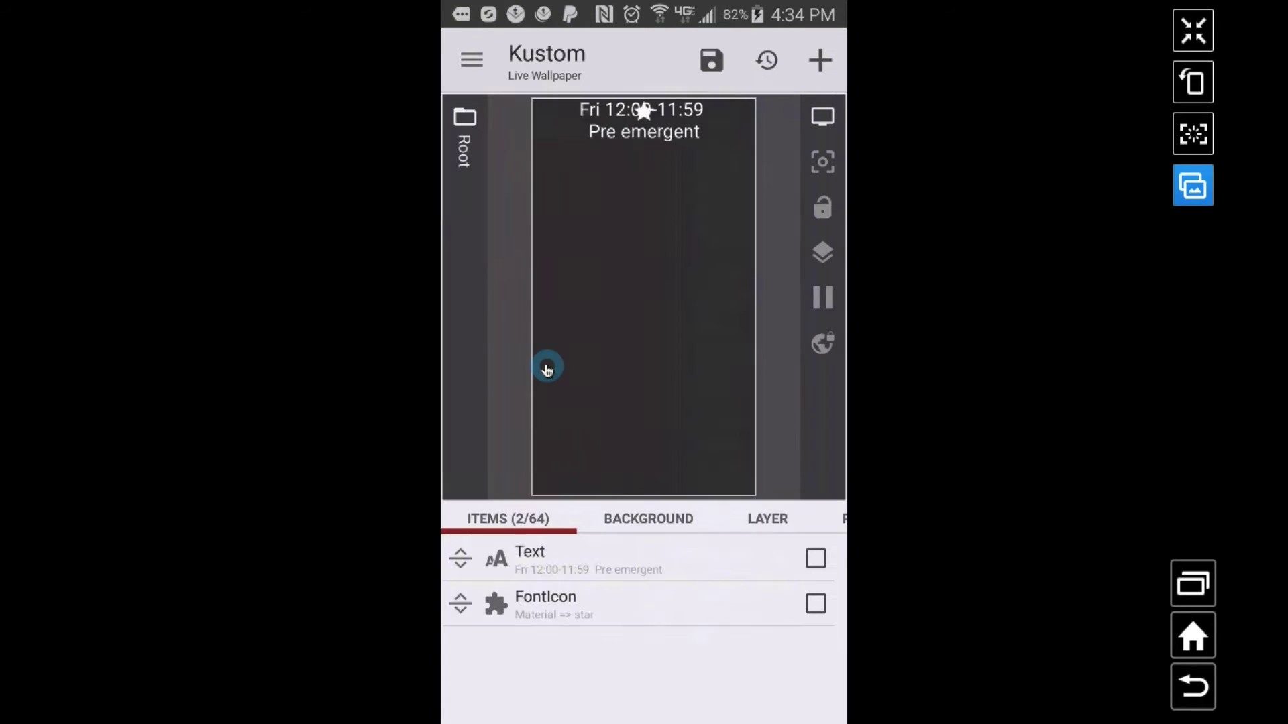
click(580, 612)
click(601, 604)
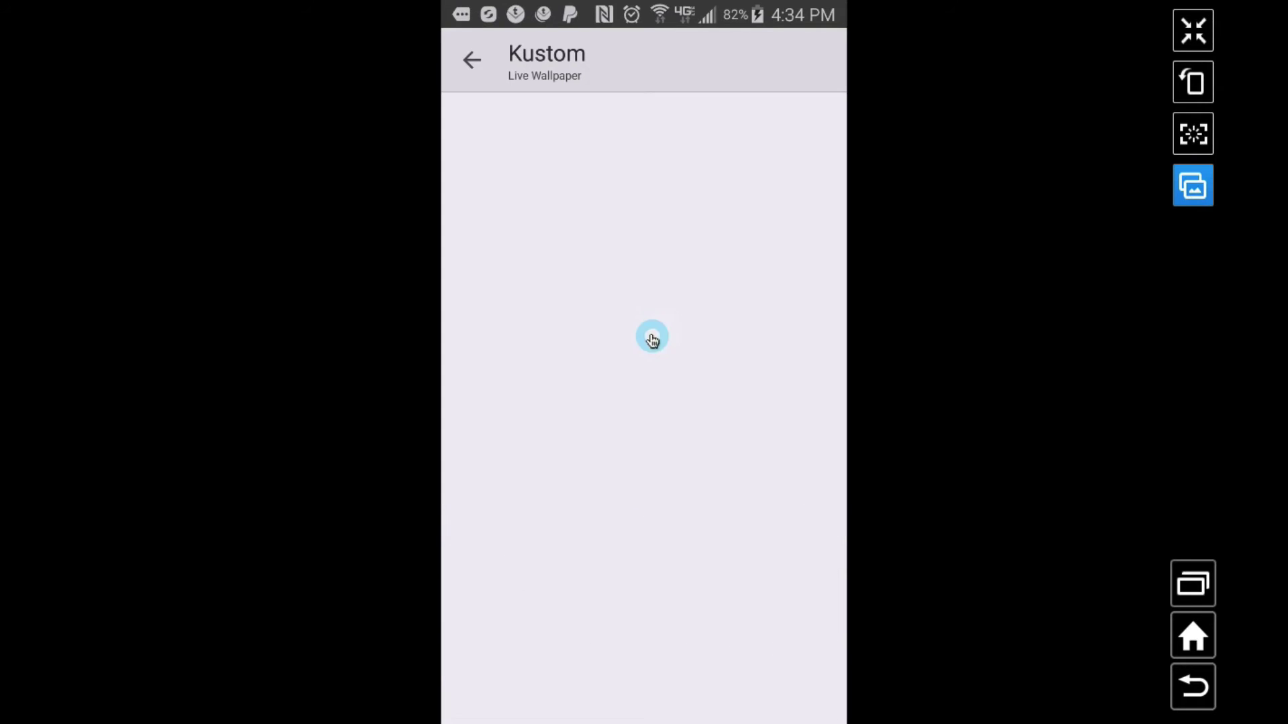
click(676, 218)
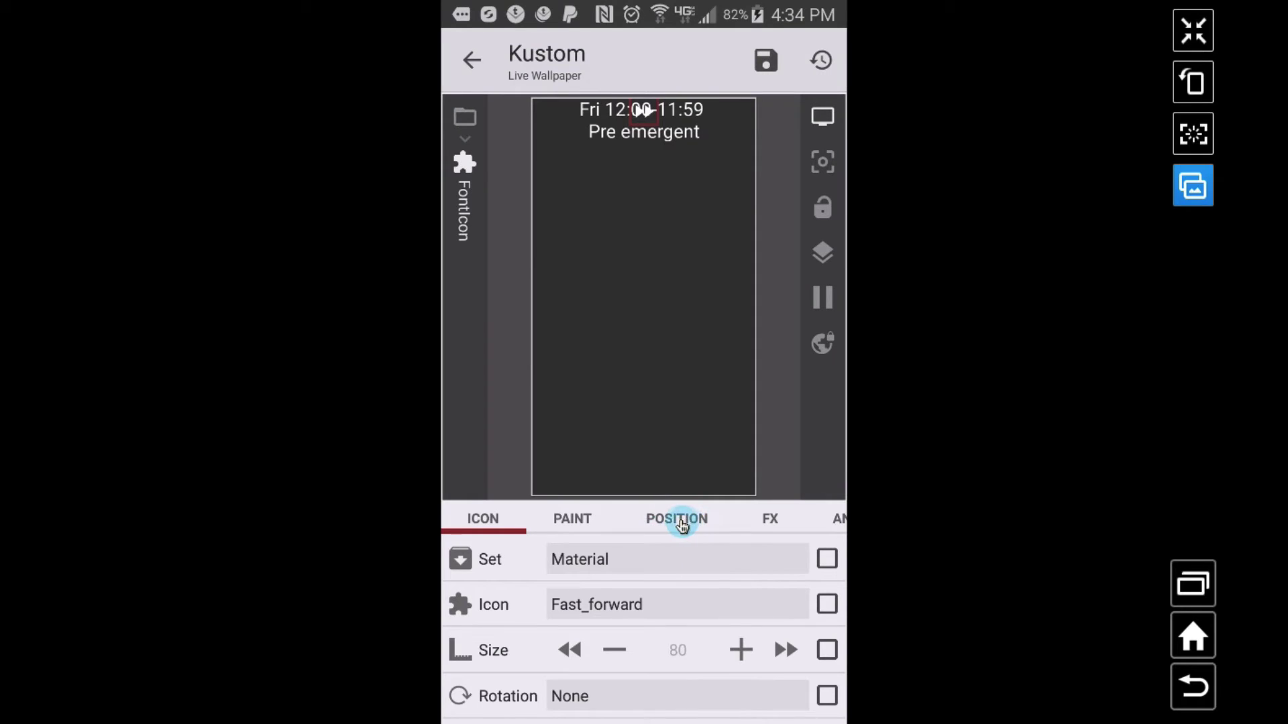
Set the fast-forward icon's Anchor to Top Right.
click(676, 518)
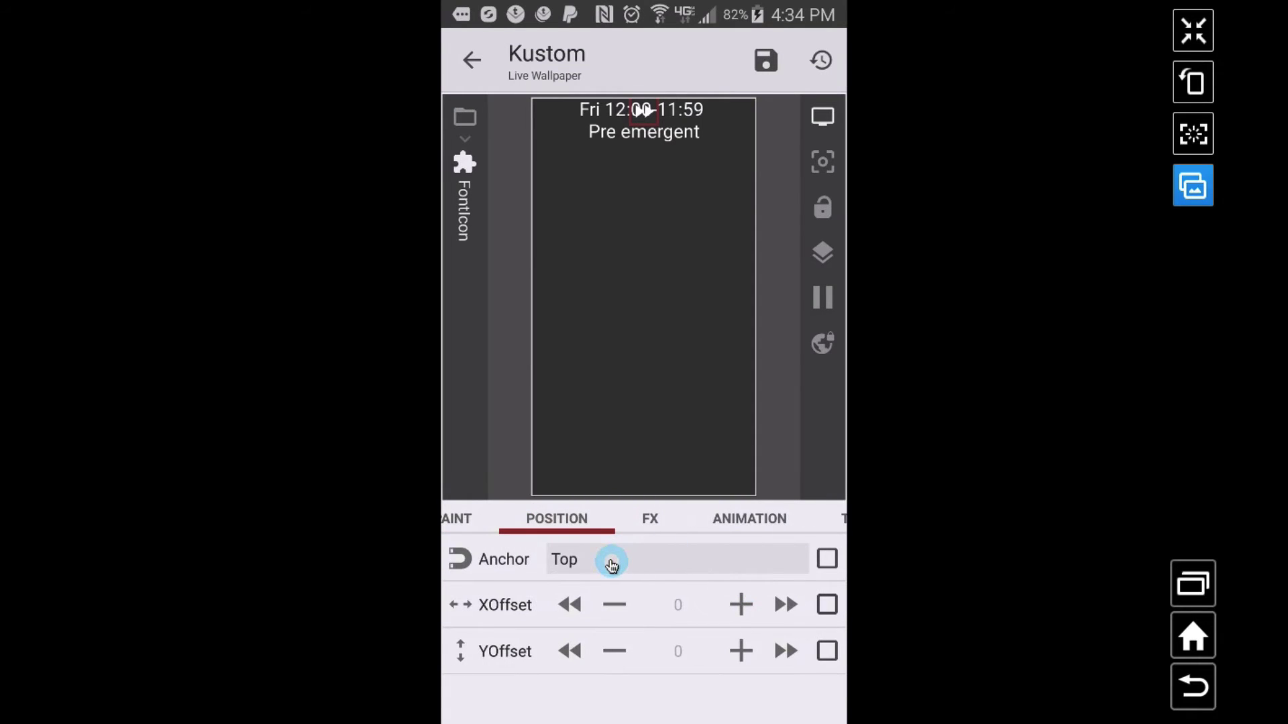
click(637, 560)
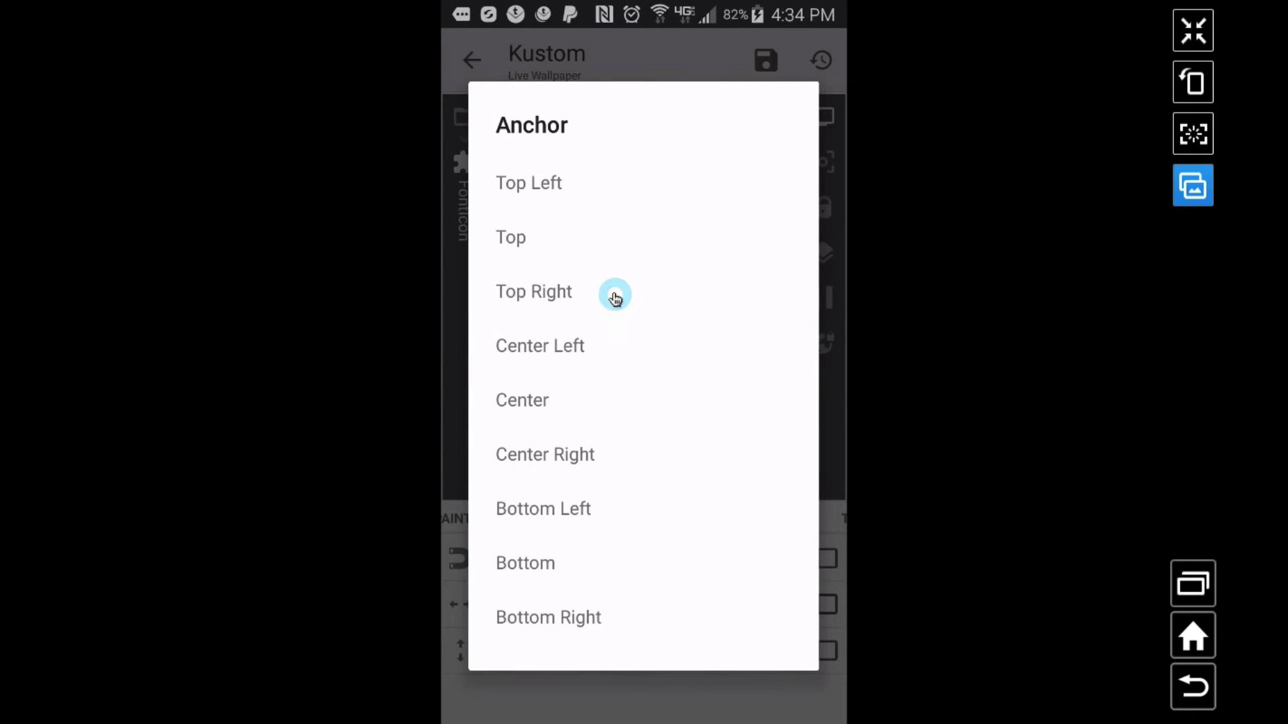
click(615, 294)
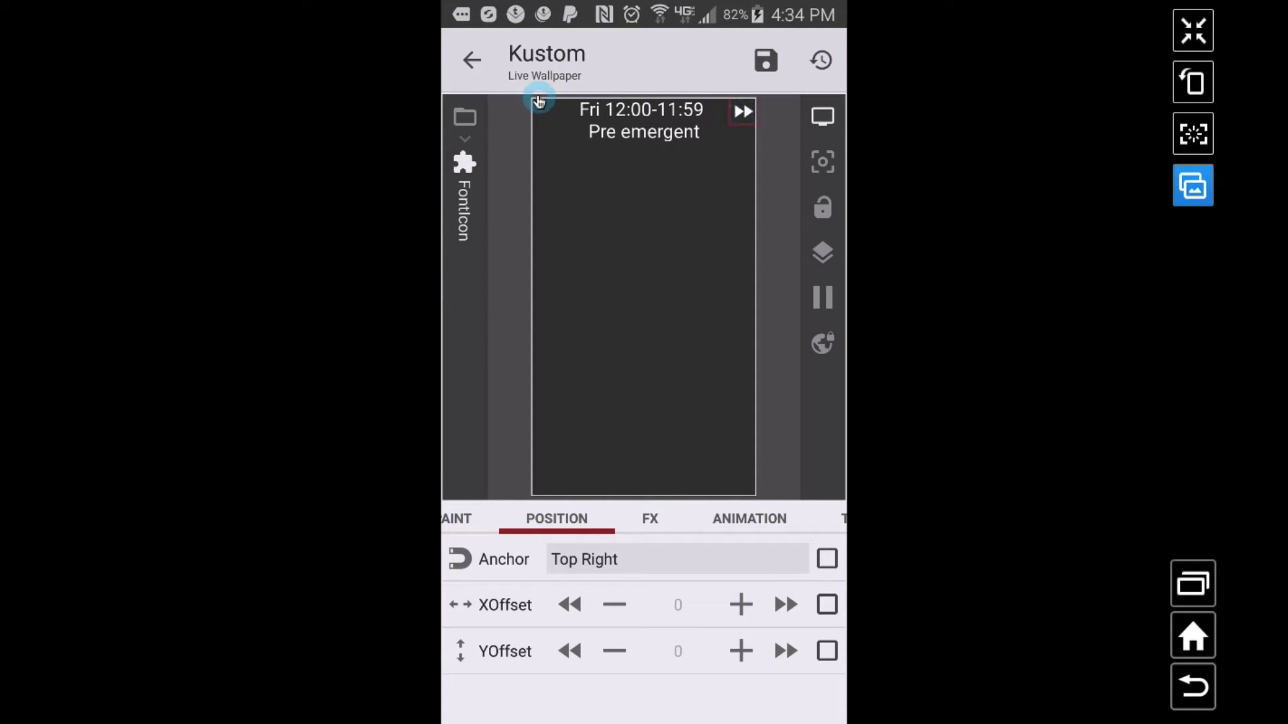
drag(760, 525, 635, 524)
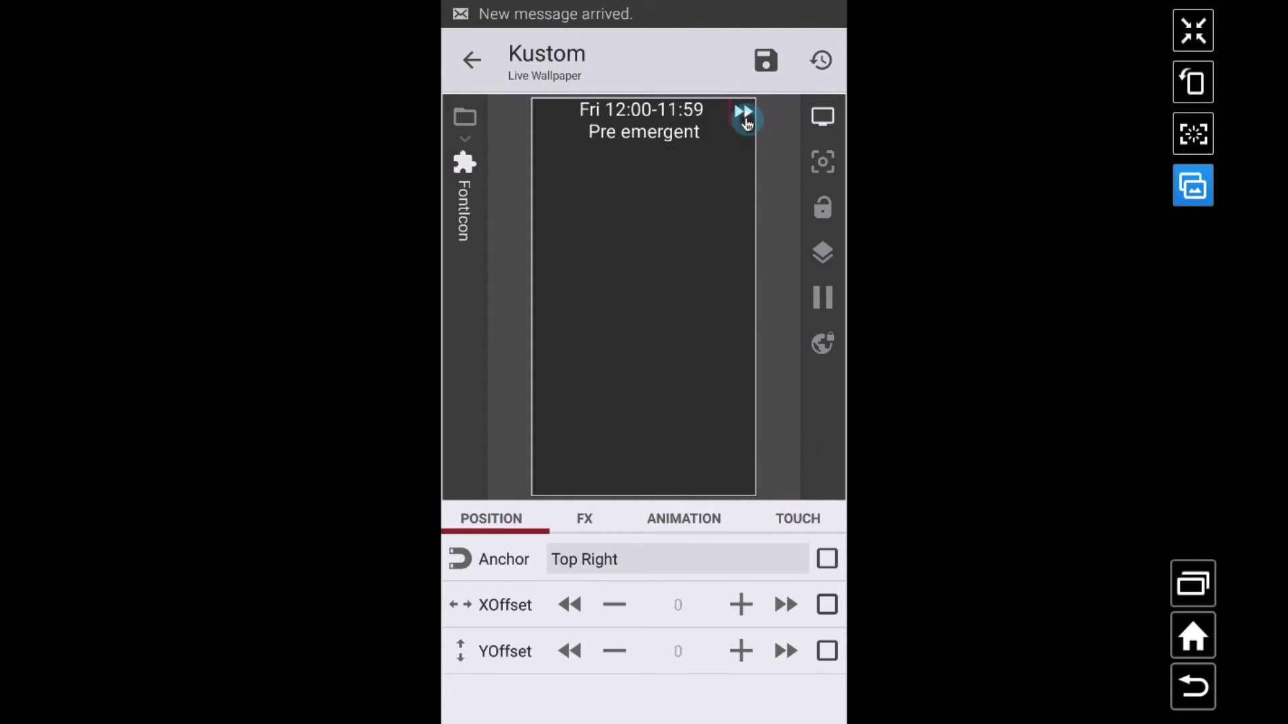
Give the fast-forward icon a single-tap Toggle Global Switch on event with Next Value.
click(801, 519)
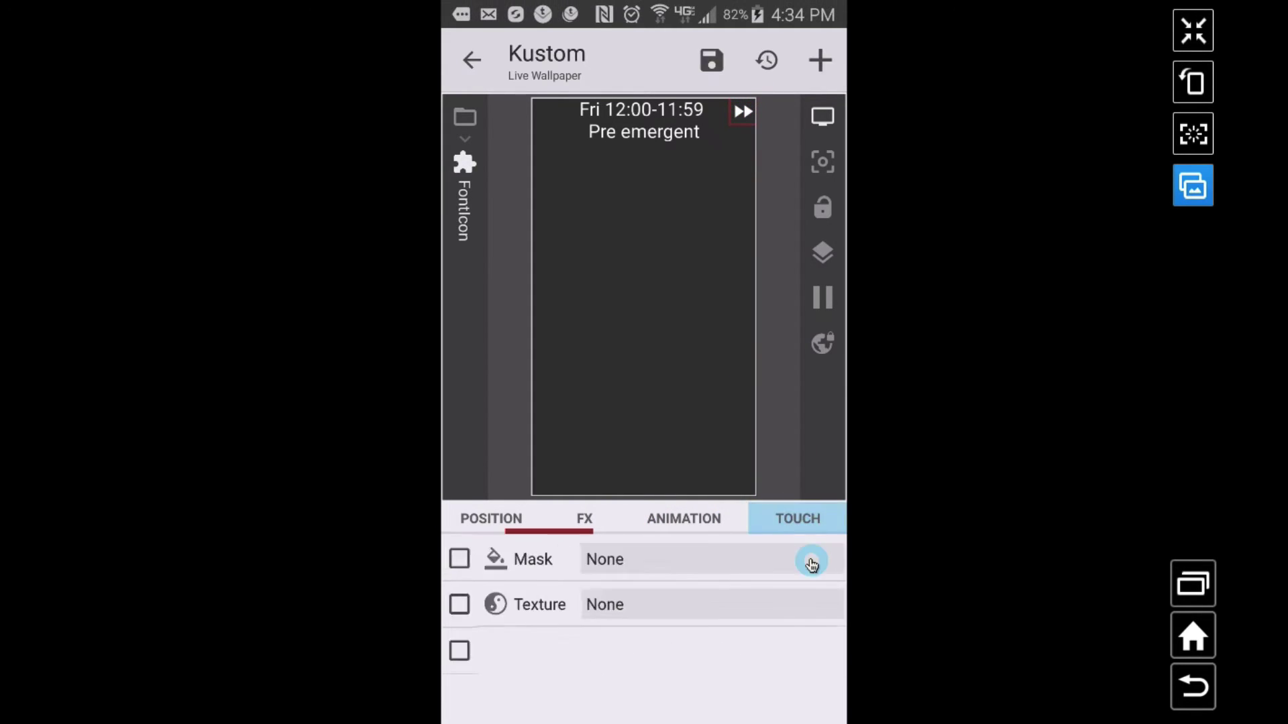
click(820, 60)
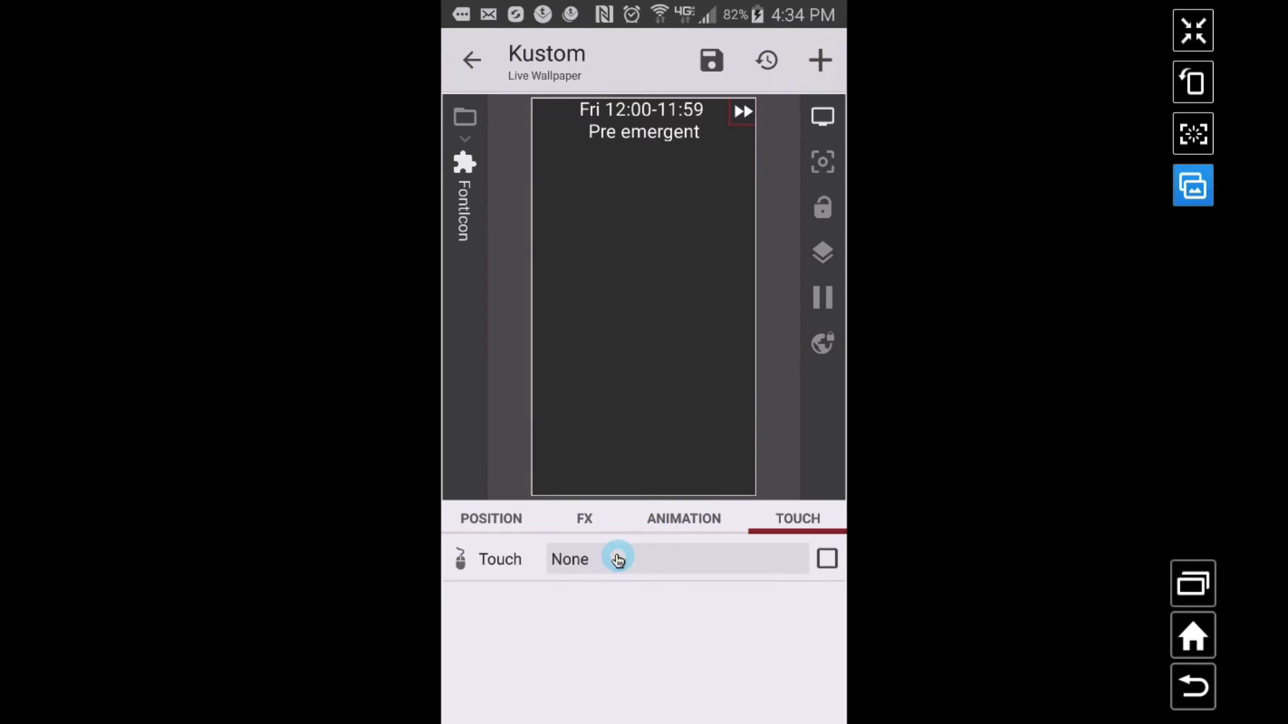
click(566, 558)
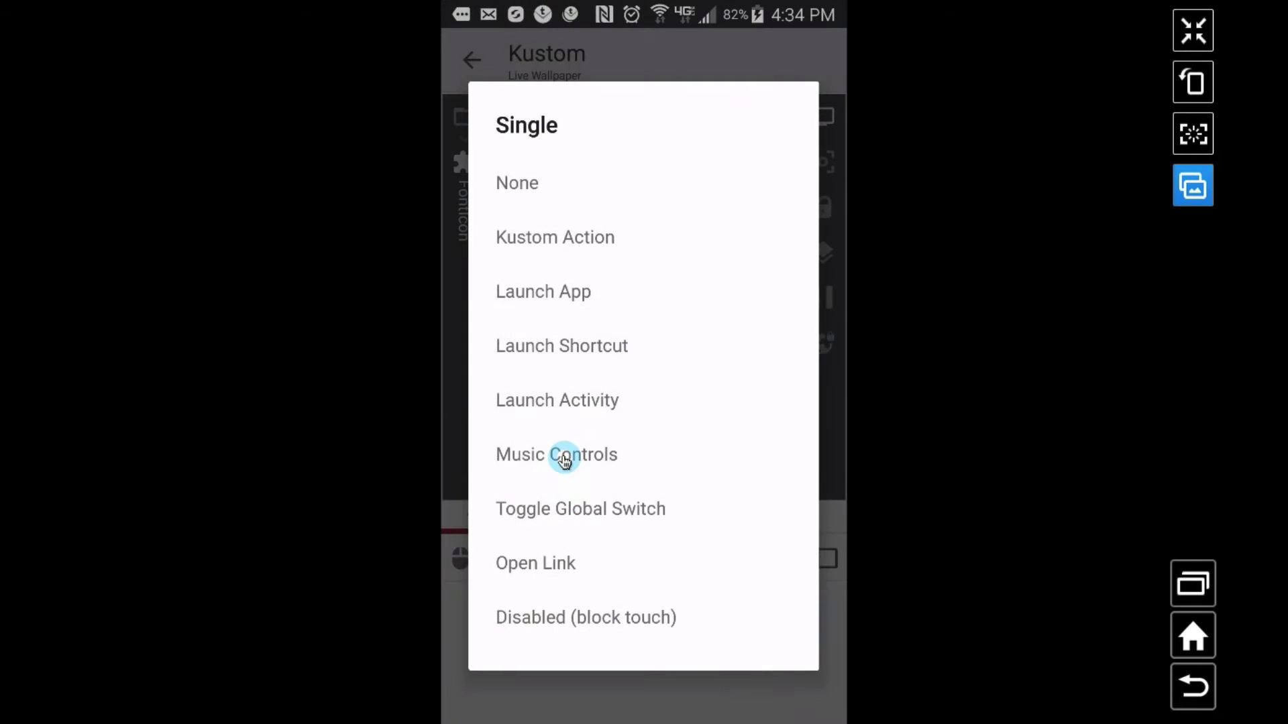
click(563, 513)
click(581, 607)
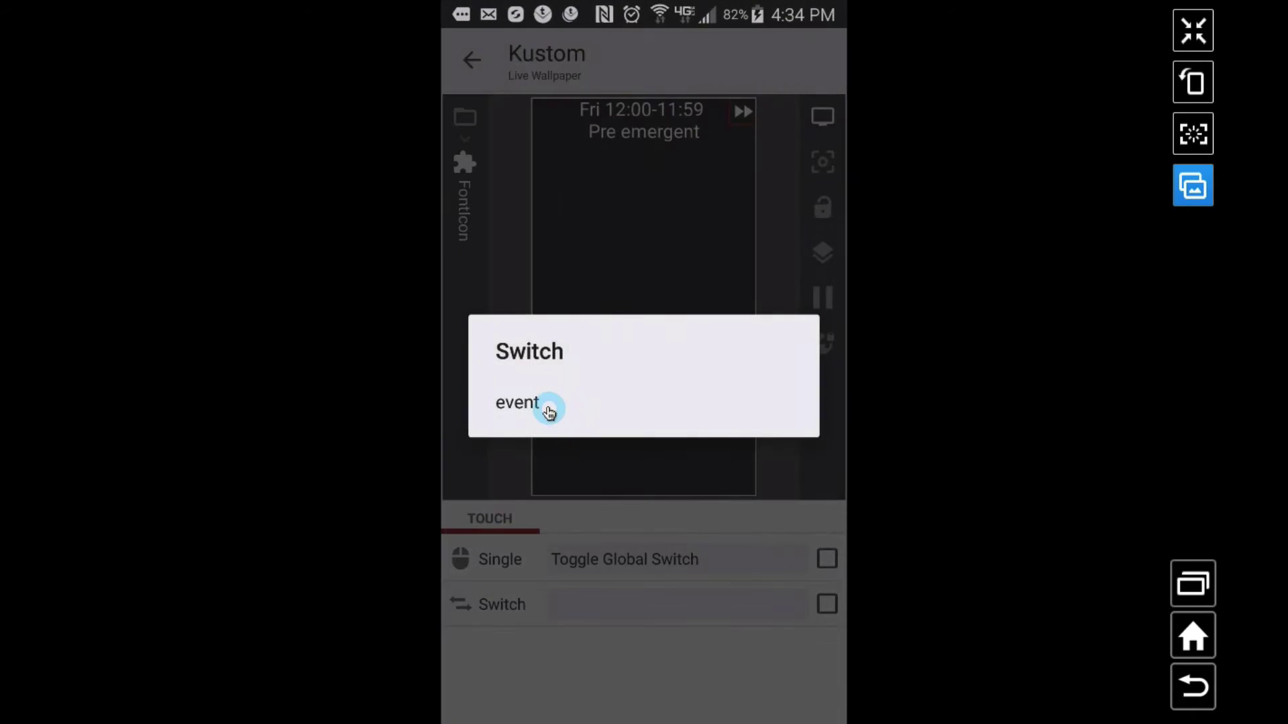
click(549, 410)
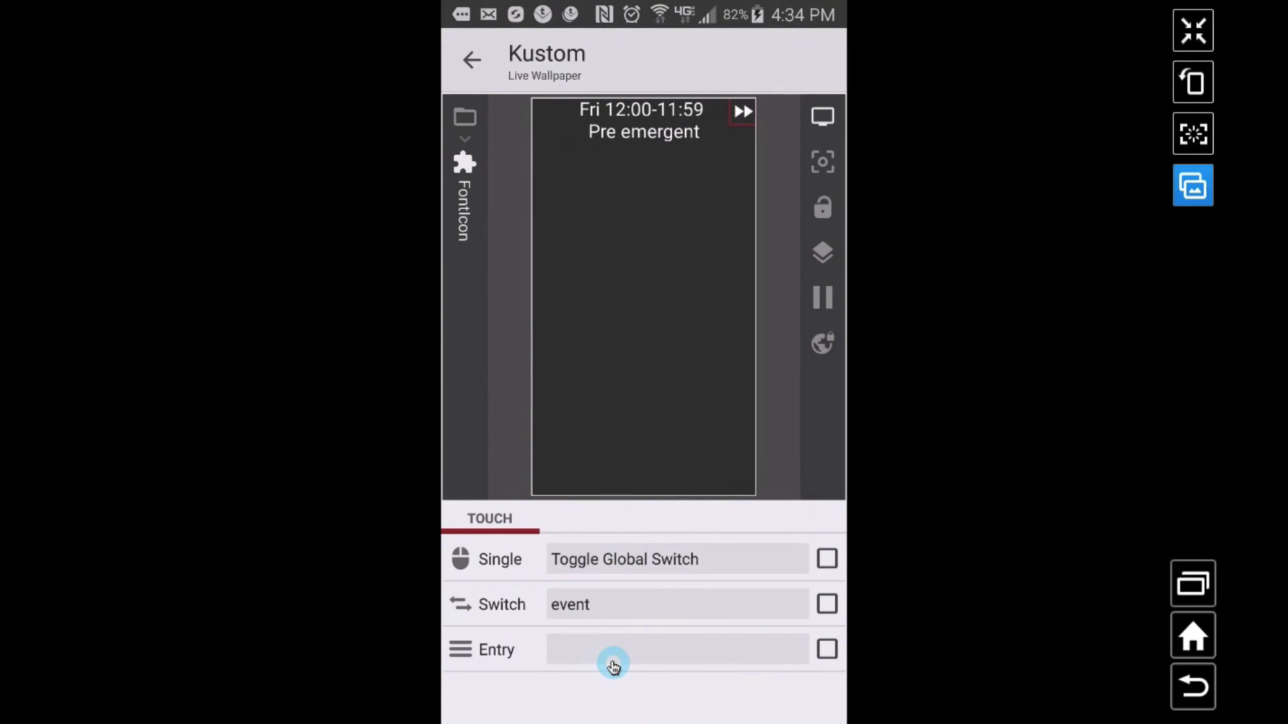
click(613, 654)
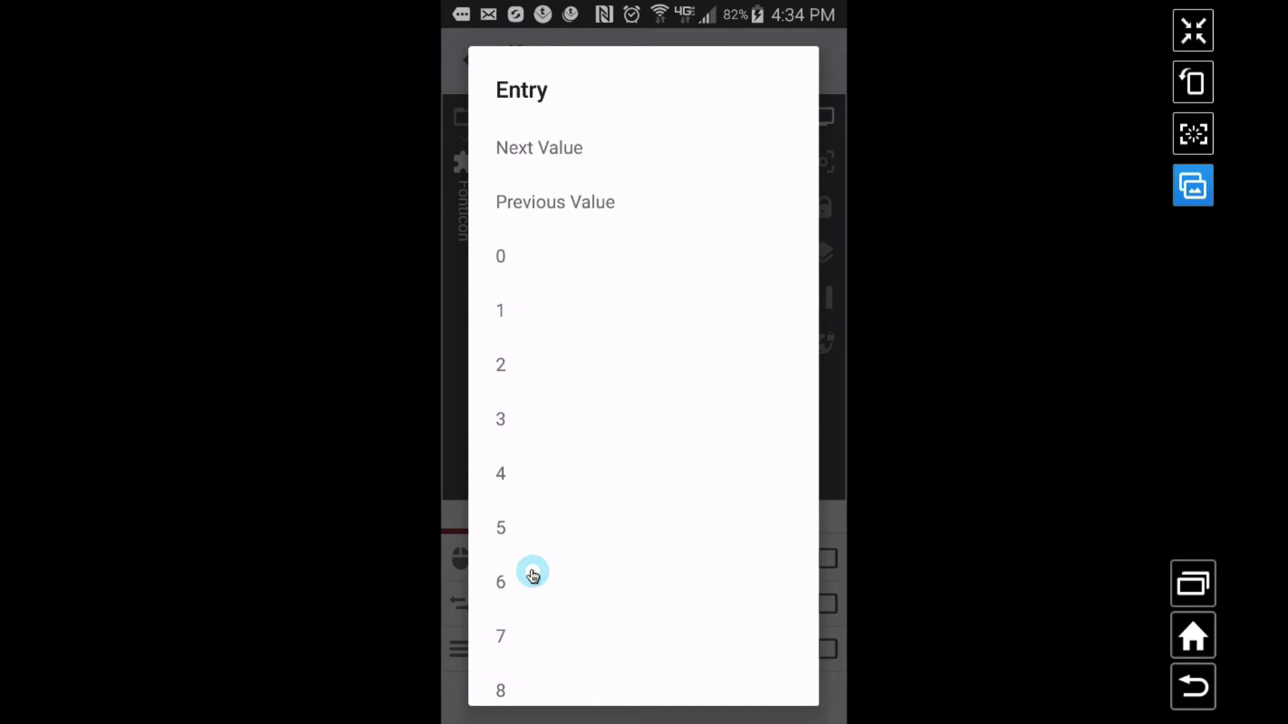
scroll(547, 403, down, 1)
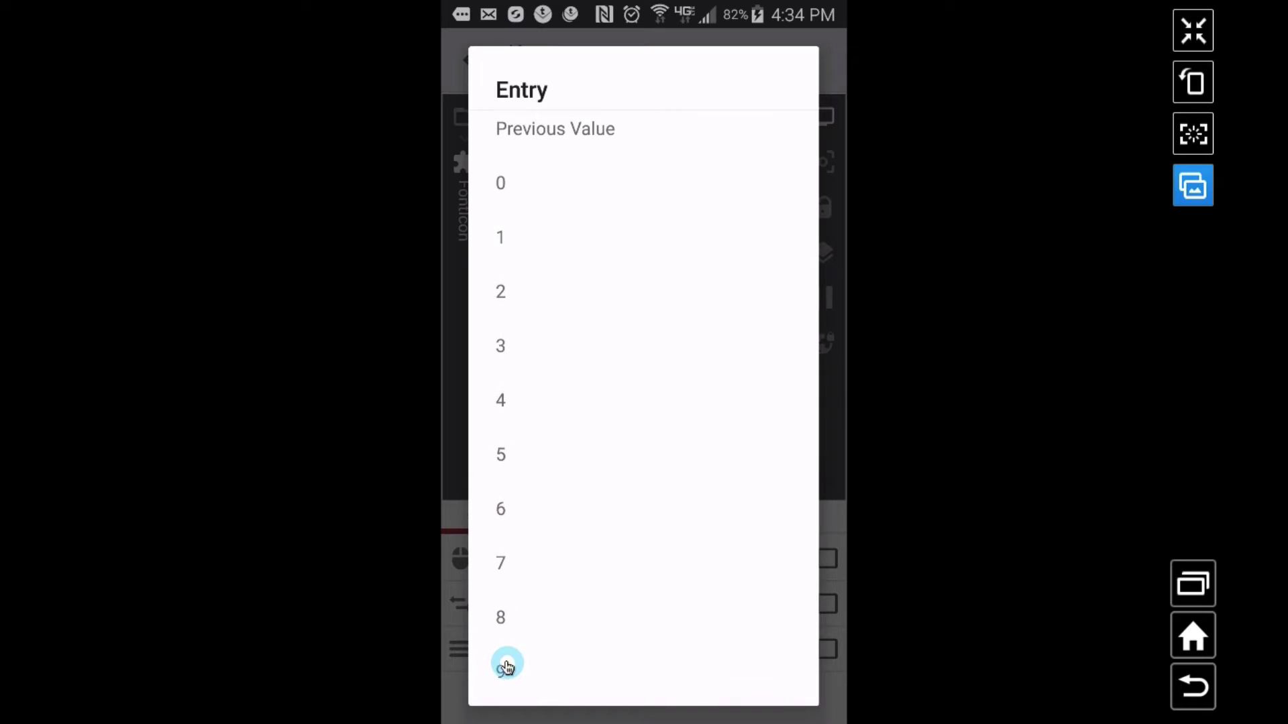
scroll(570, 523, up, 1)
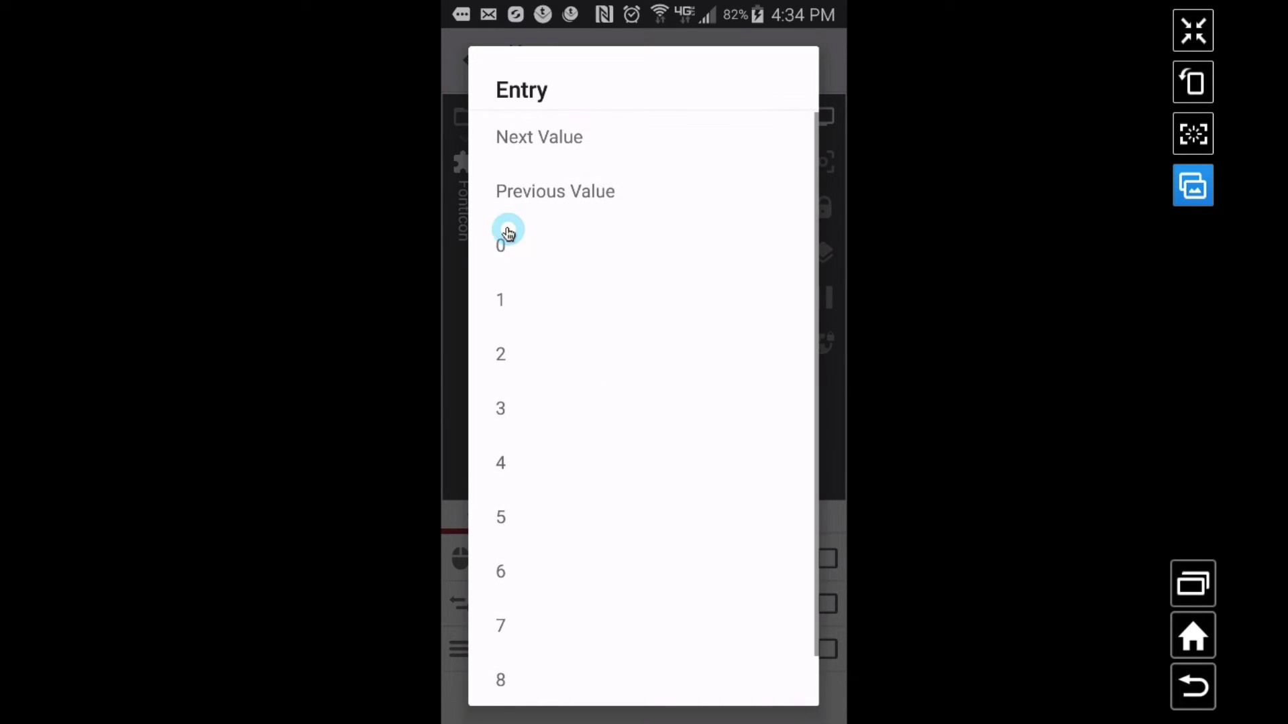
click(575, 138)
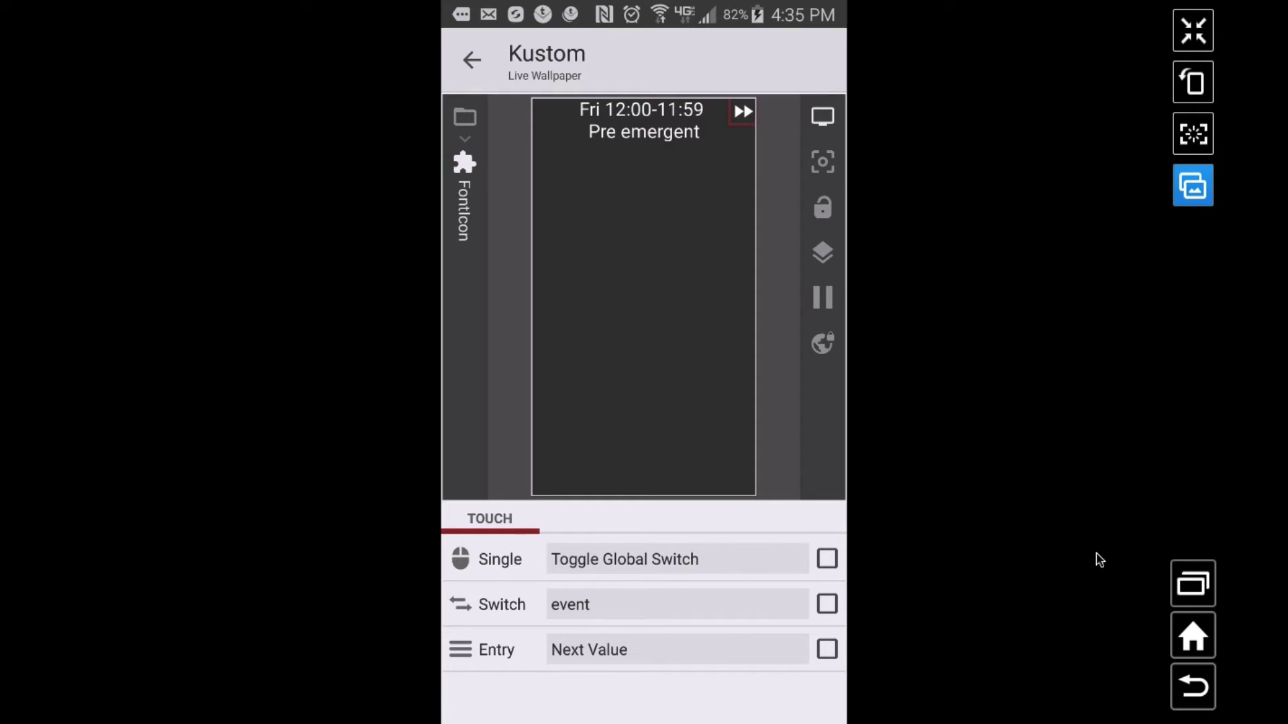
click(1192, 687)
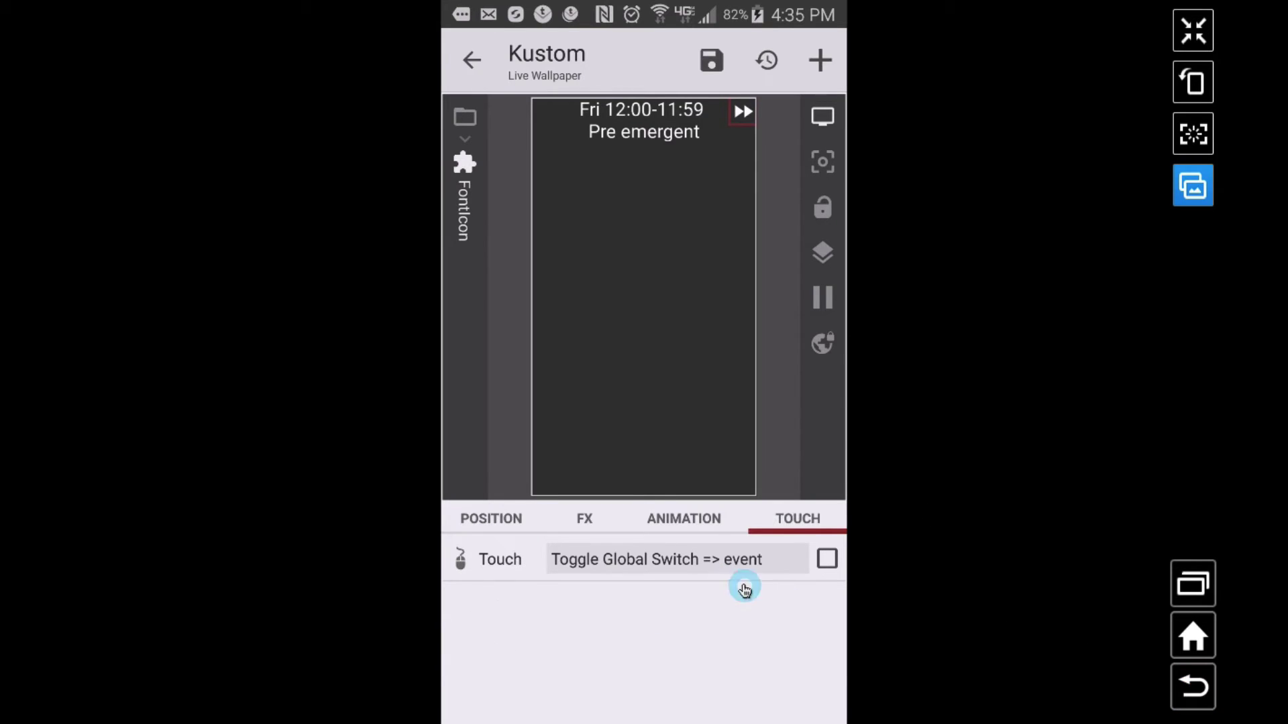
Copy the fast-forward FontIcon item and paste a duplicate.
click(1187, 687)
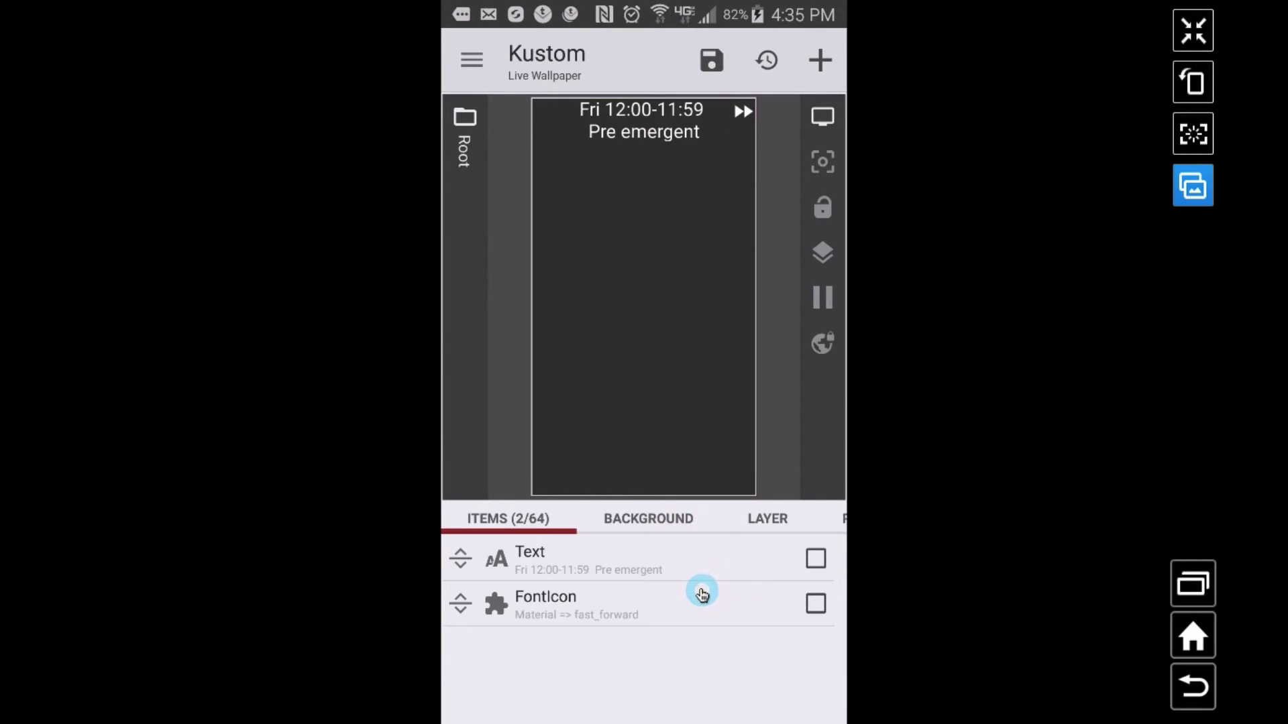
click(815, 604)
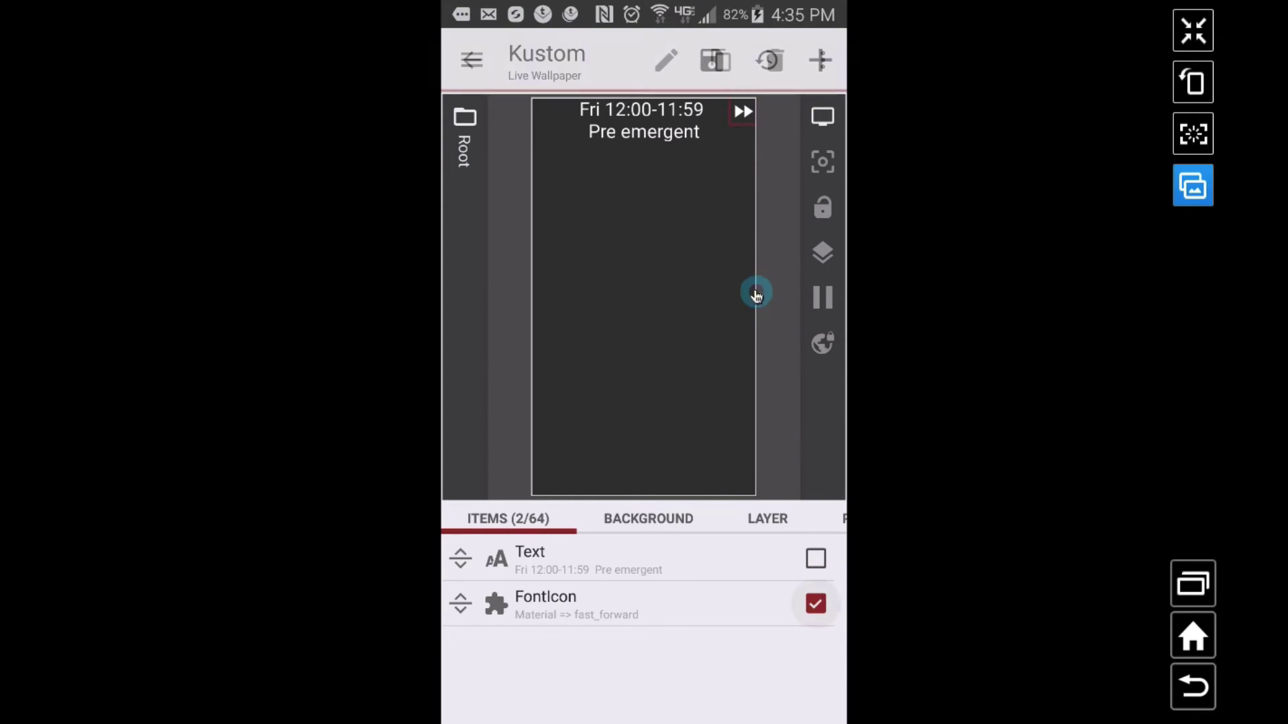
click(756, 78)
click(819, 61)
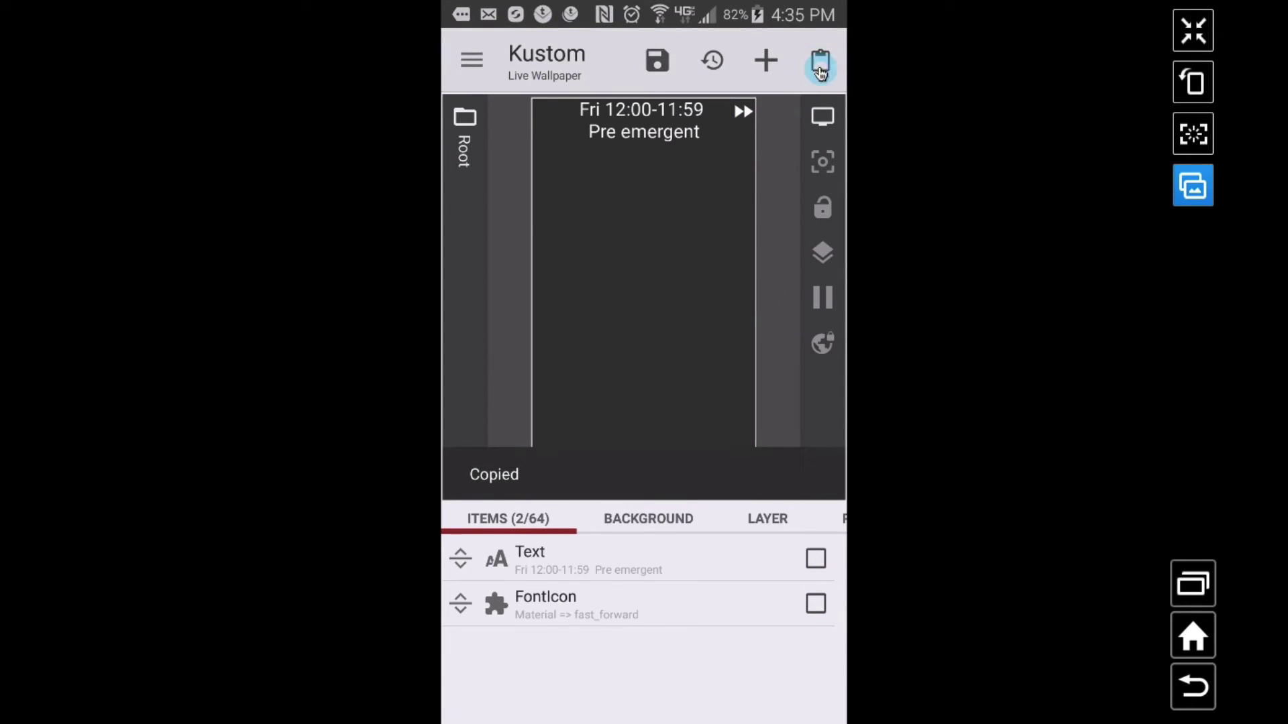
Anchor the duplicate icon Top Left and change it to Fast_rewind.
click(603, 646)
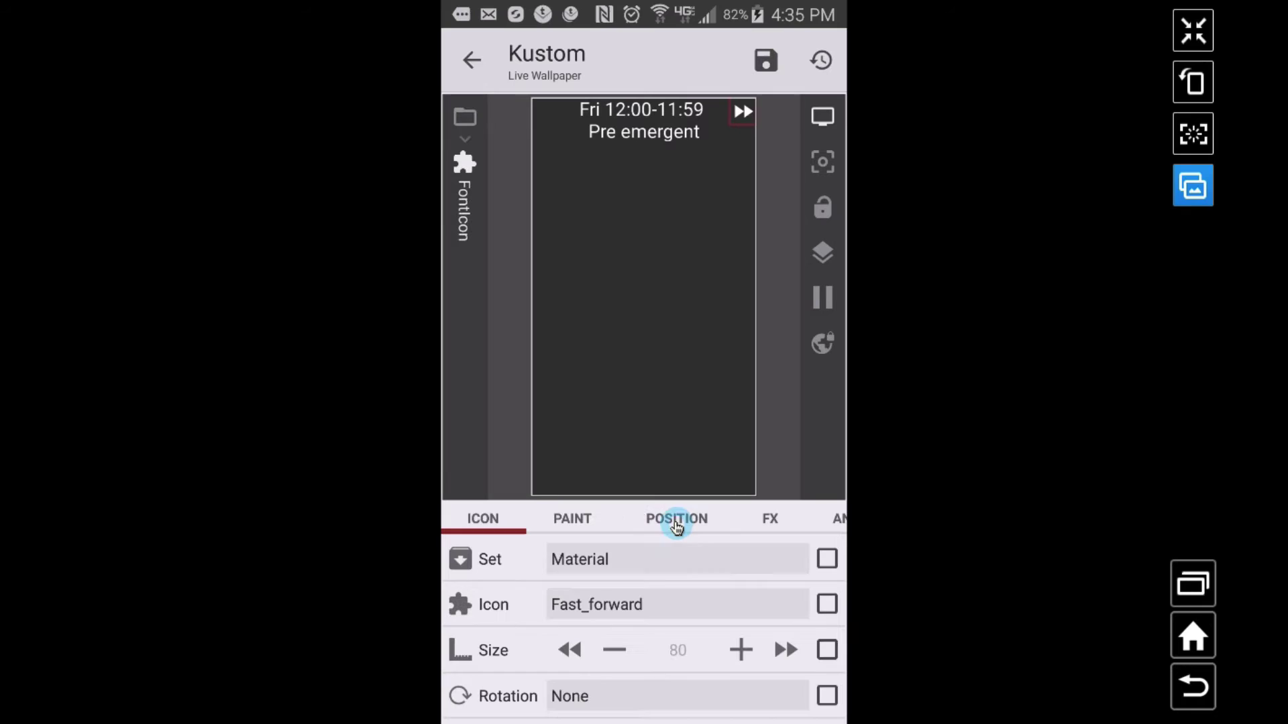
click(679, 520)
click(638, 558)
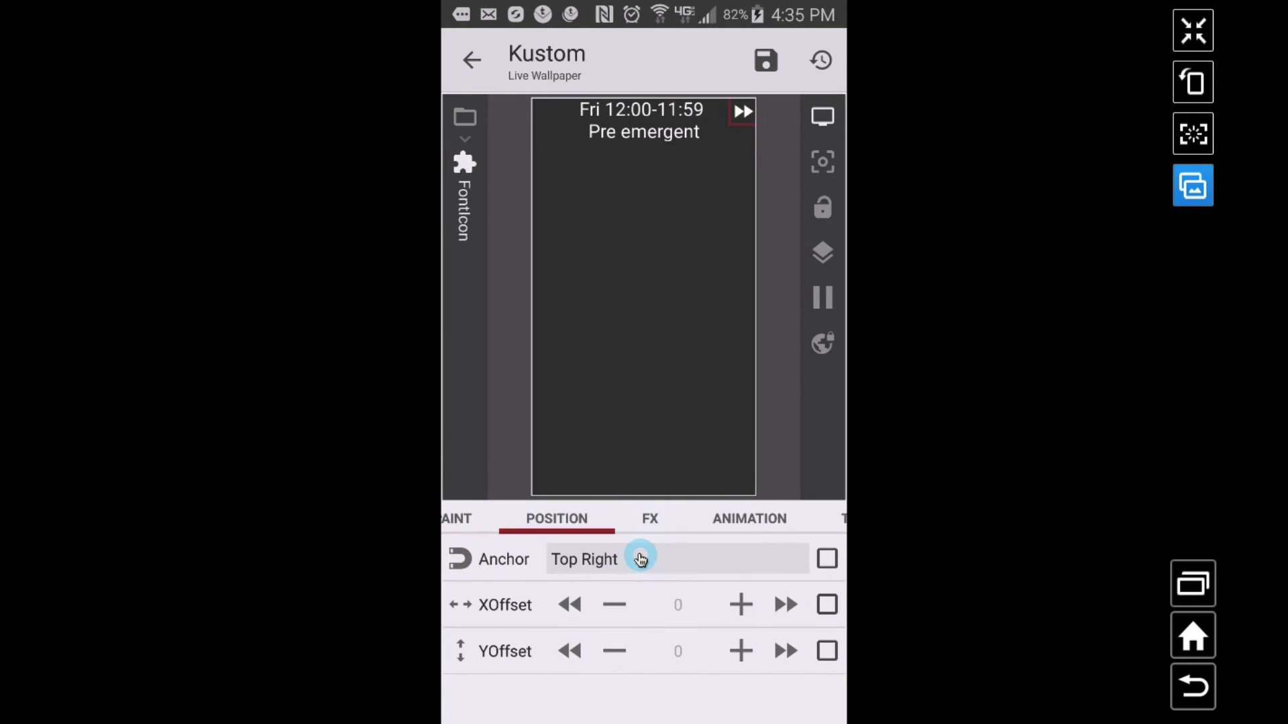
click(555, 195)
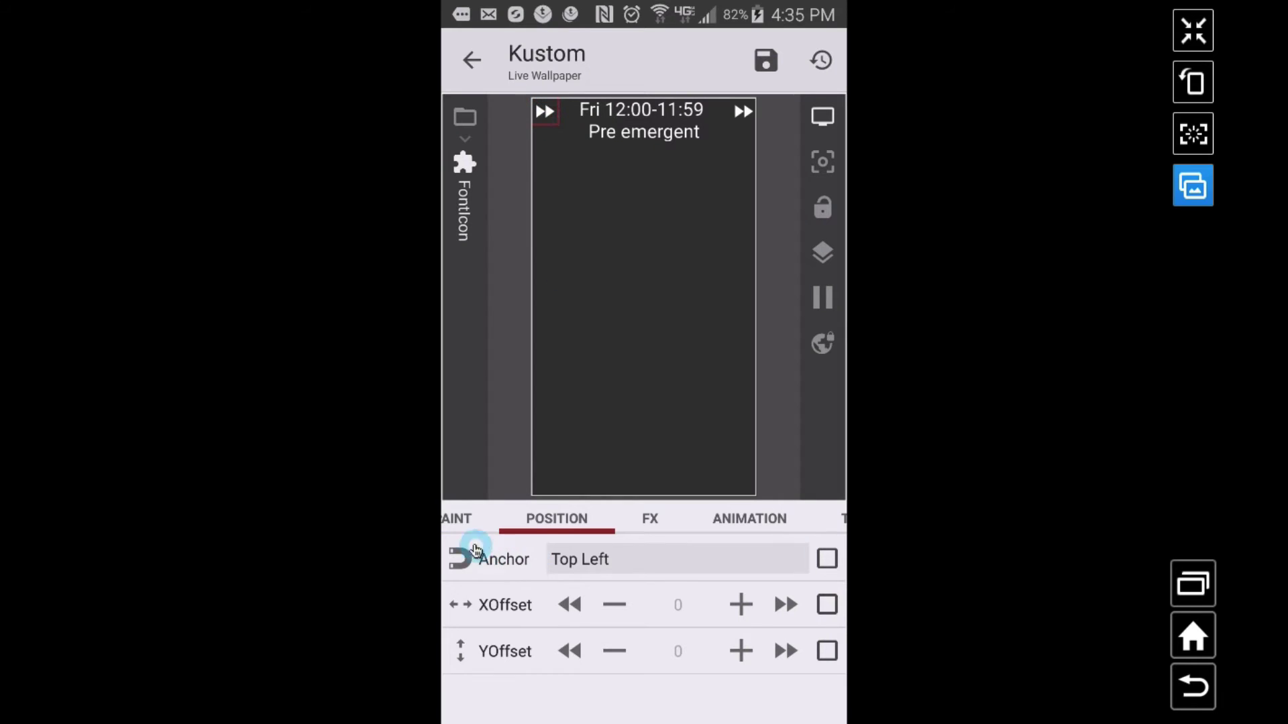
drag(469, 546, 495, 557)
click(460, 517)
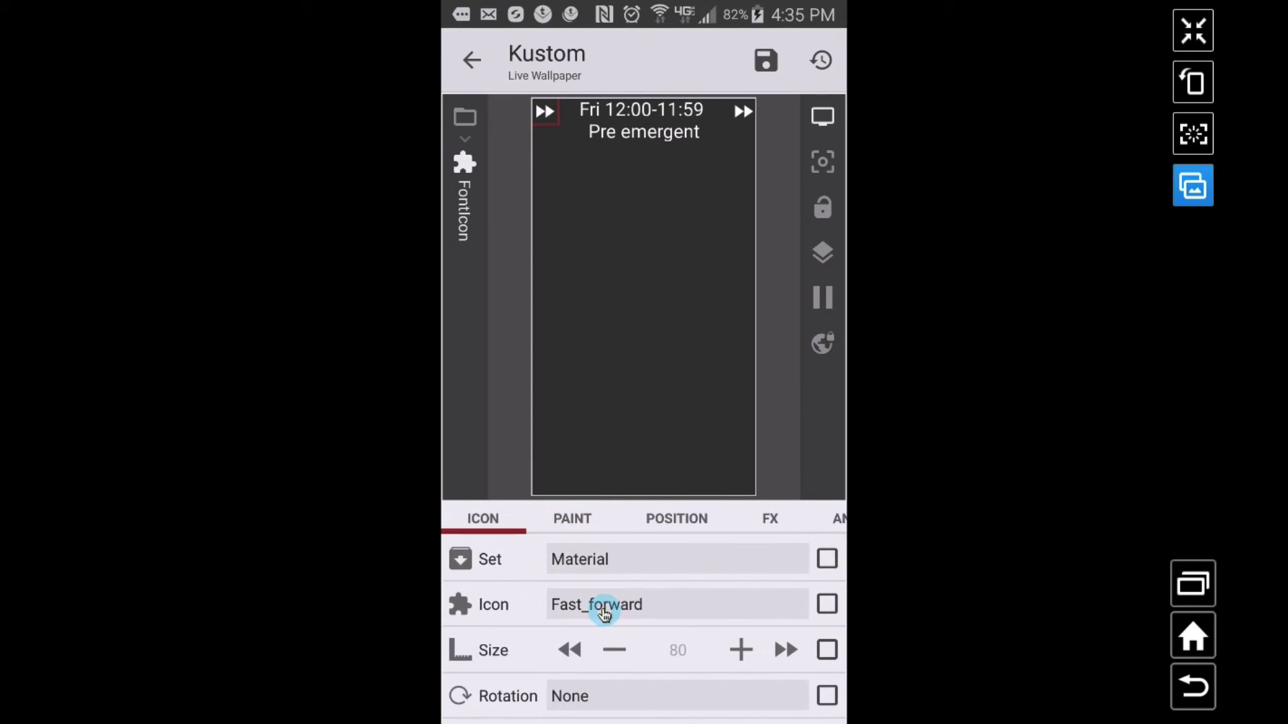
click(616, 605)
click(738, 222)
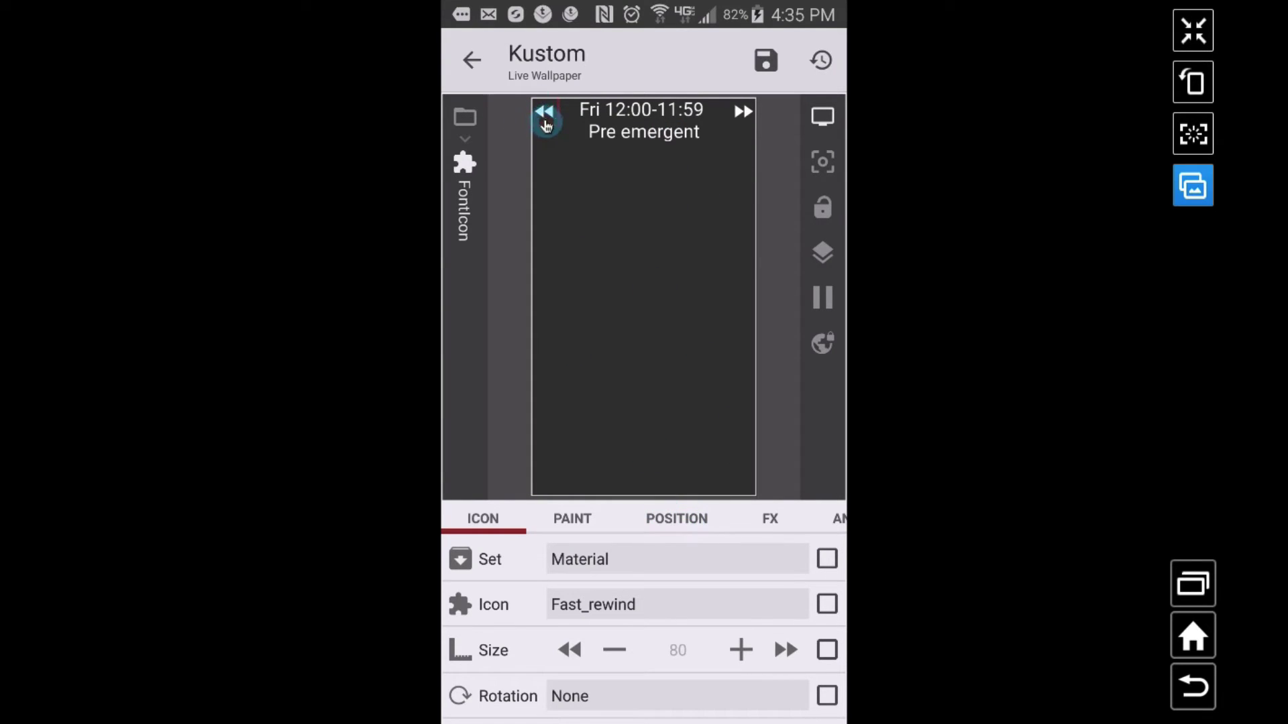
Change the rewind icon's copied tap action on event to Previous Value.
mouse_move(767, 520)
mouse_down()
mouse_move(733, 519)
mouse_move(808, 521)
mouse_move(624, 526)
mouse_up()
click(808, 529)
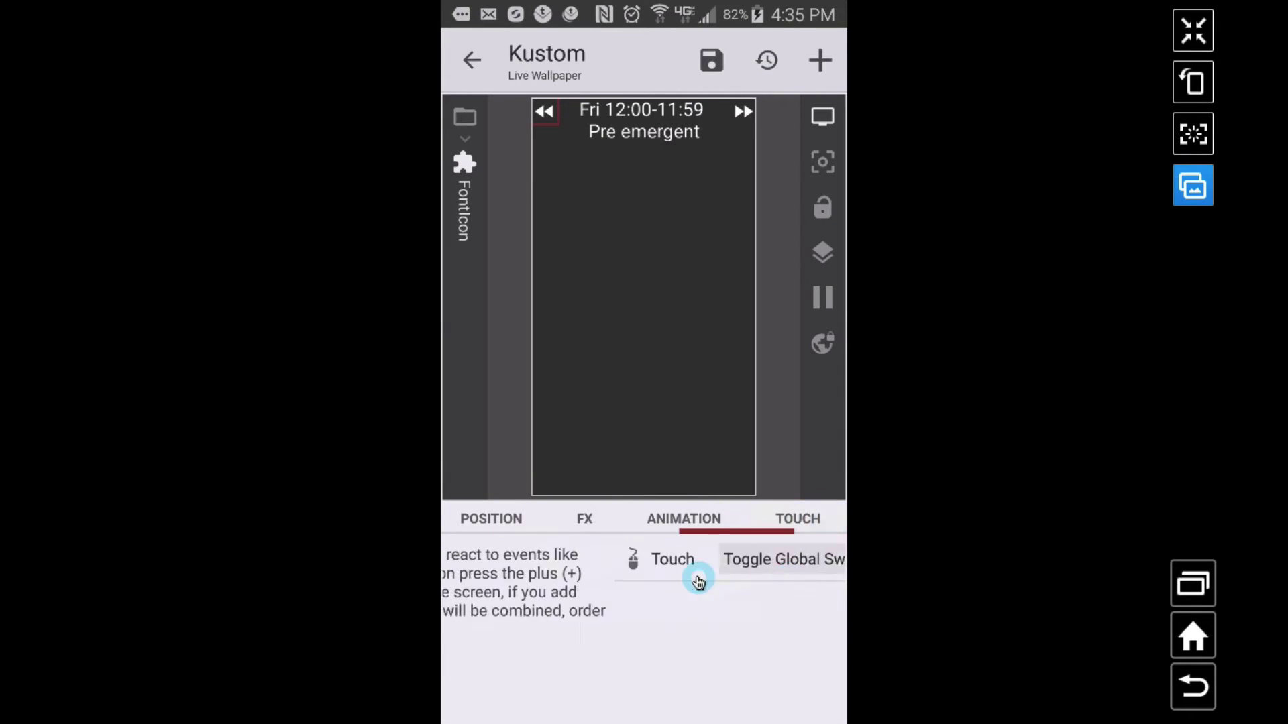
click(663, 561)
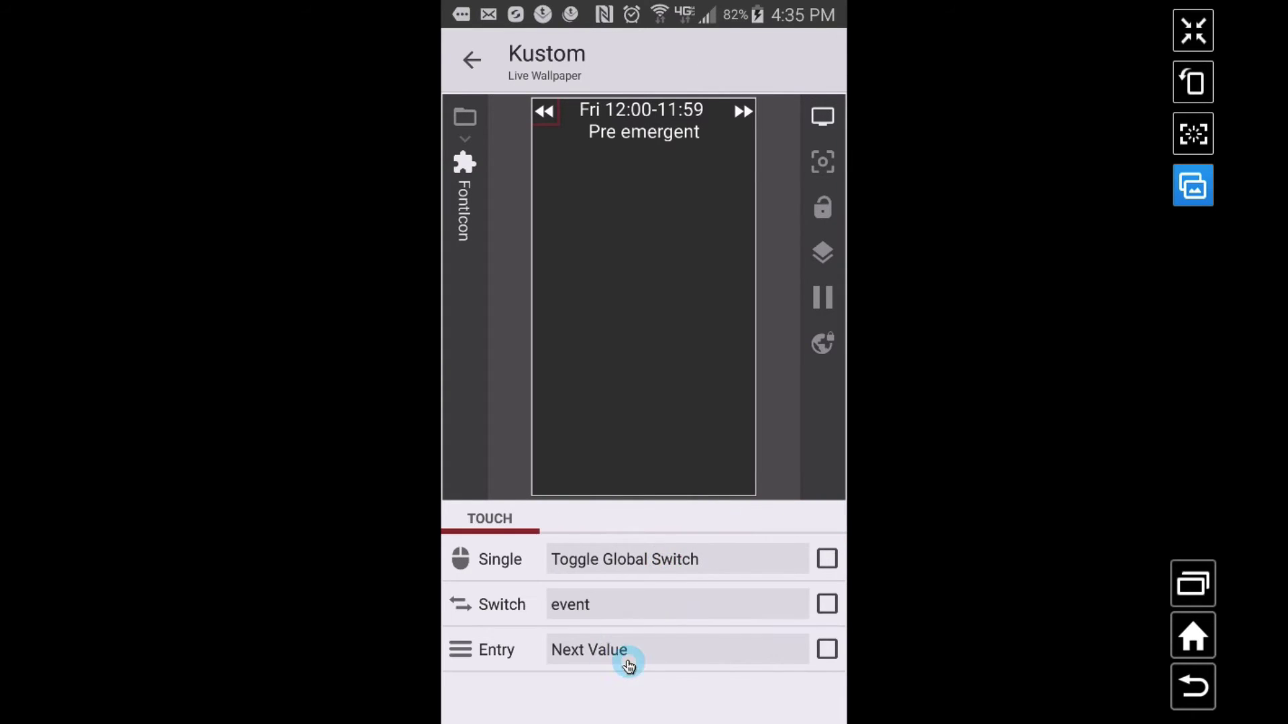
click(627, 656)
click(588, 204)
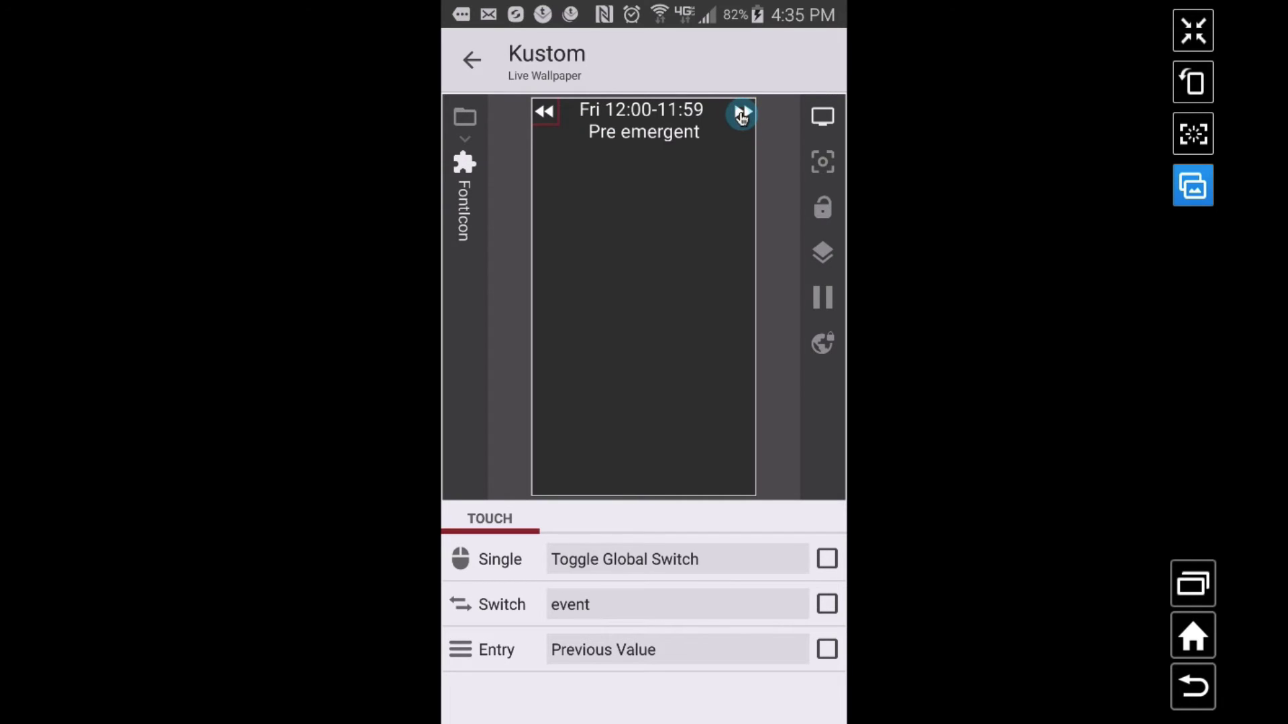
click(546, 125)
drag(547, 122, 628, 111)
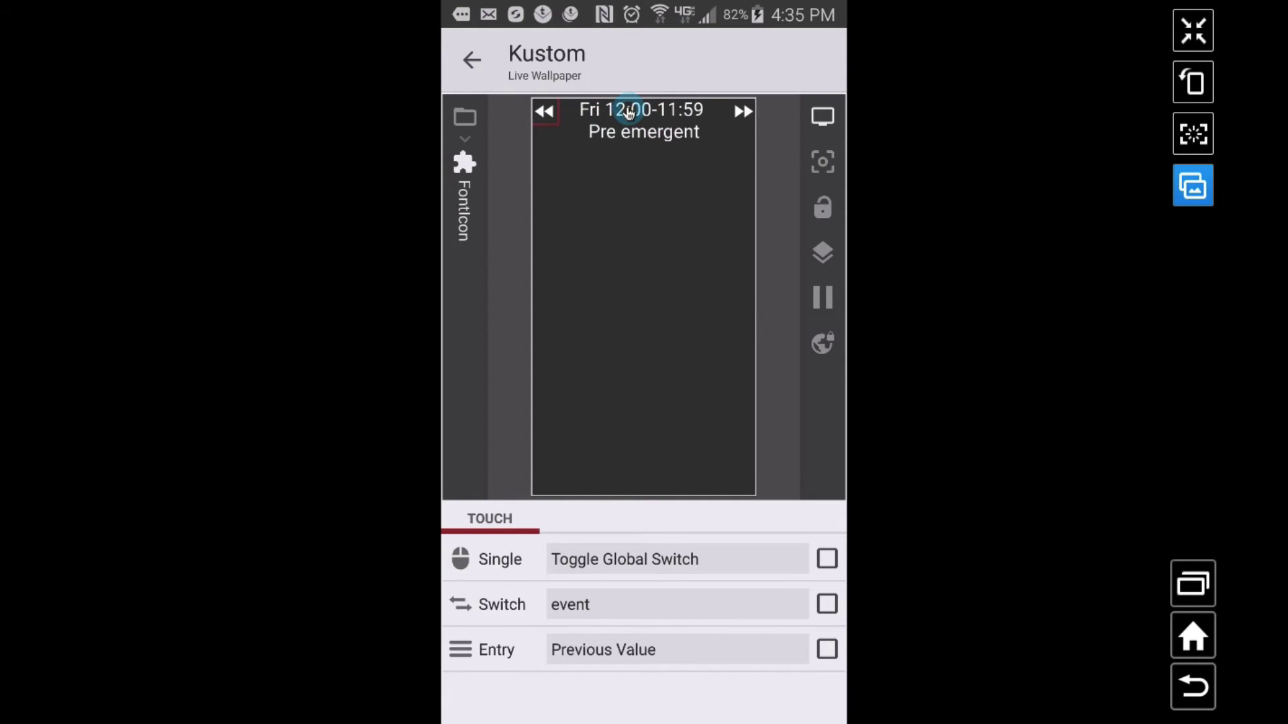
drag(630, 112, 646, 135)
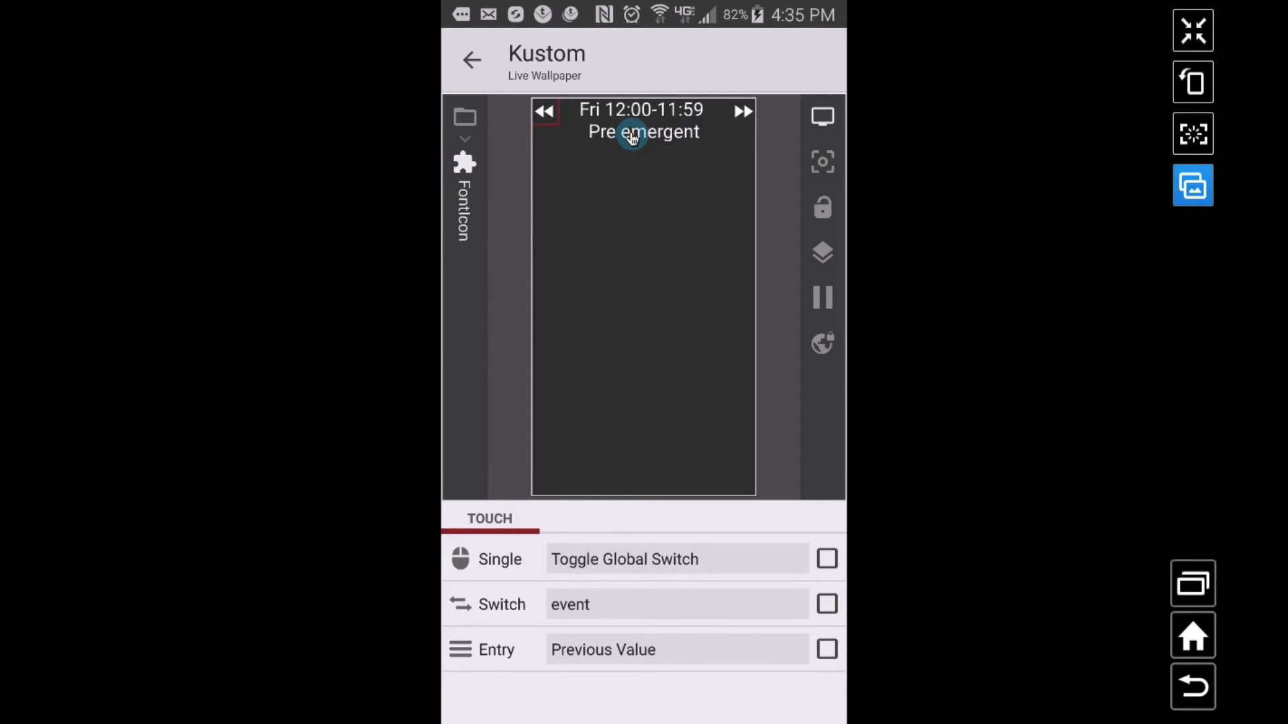
click(1179, 685)
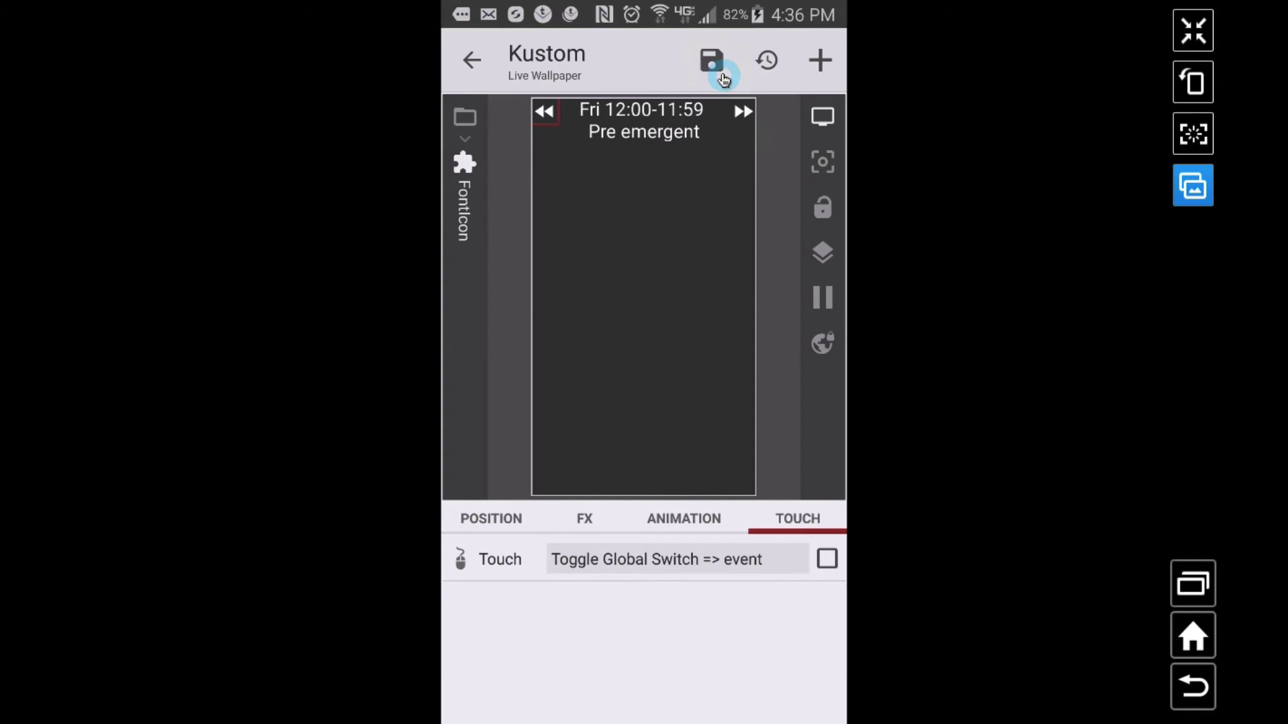
click(711, 62)
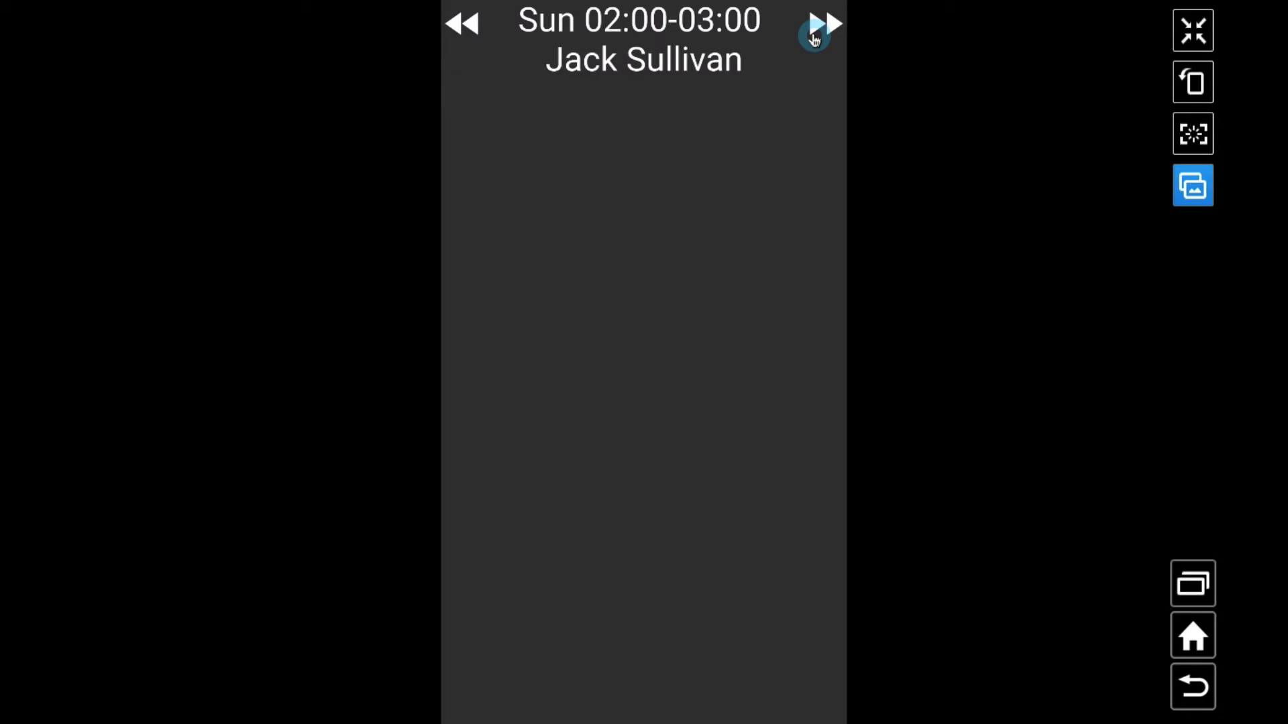
click(815, 35)
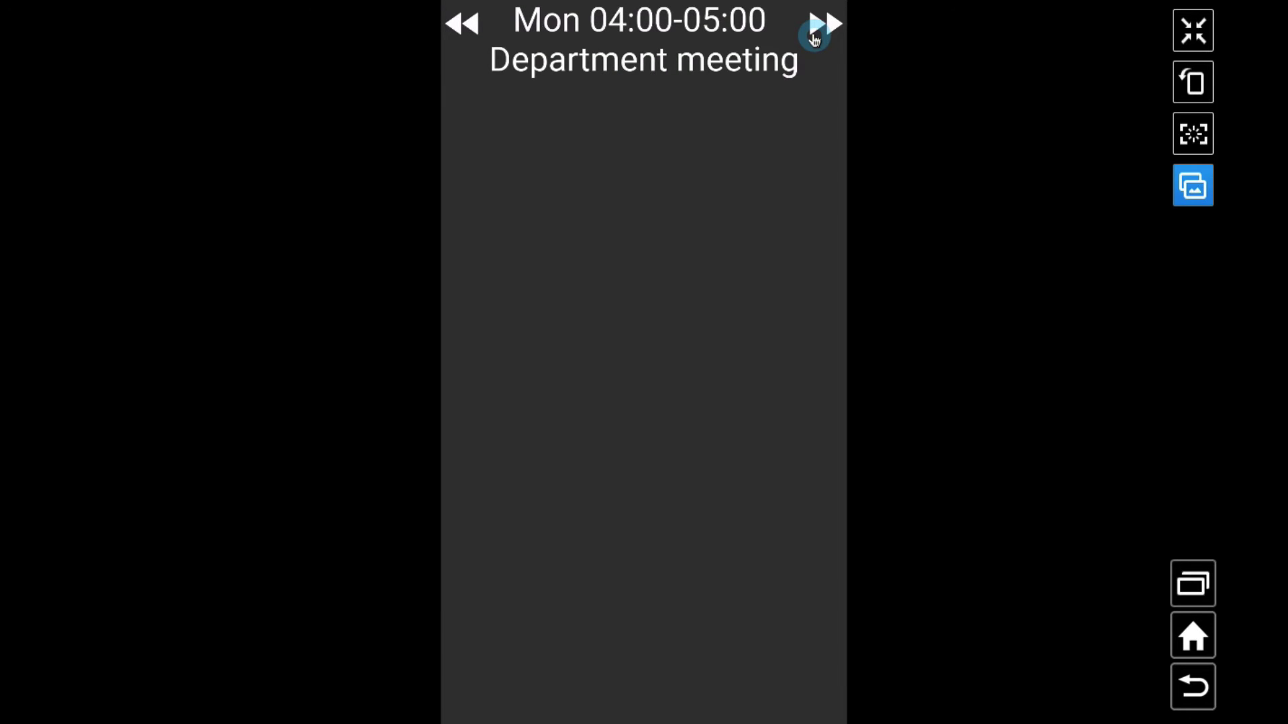
click(815, 35)
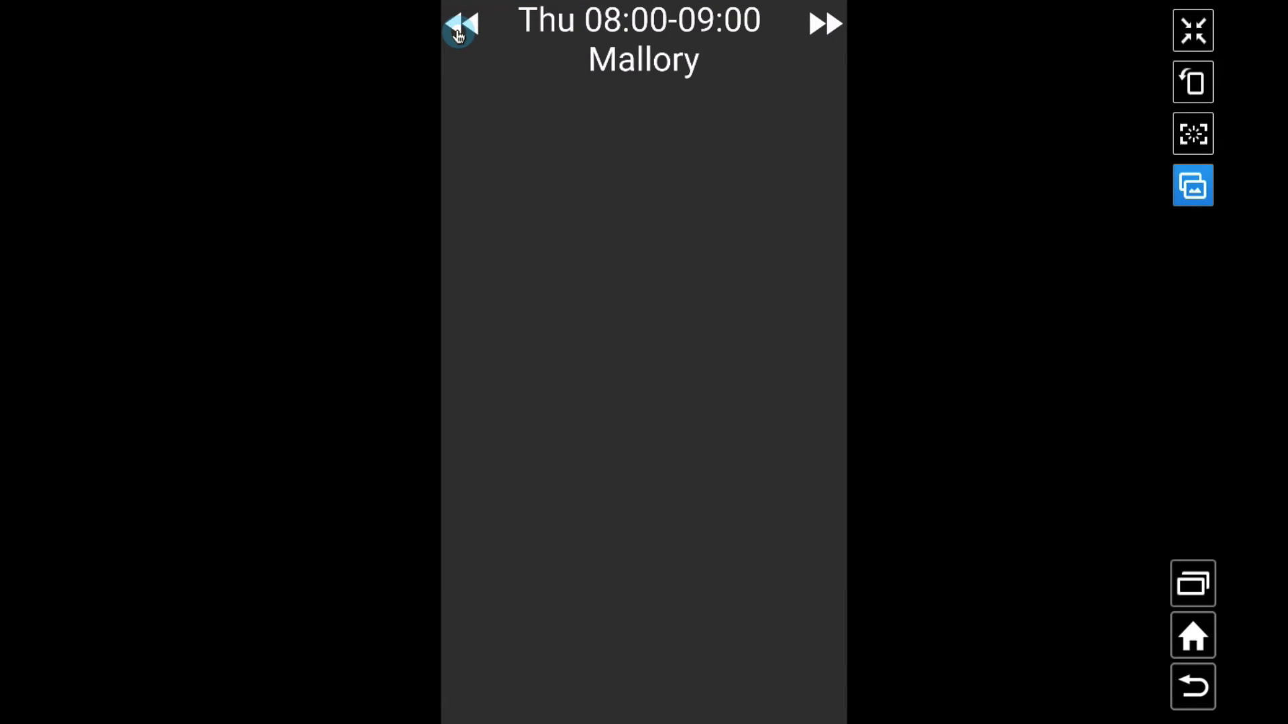
click(458, 30)
click(458, 30)
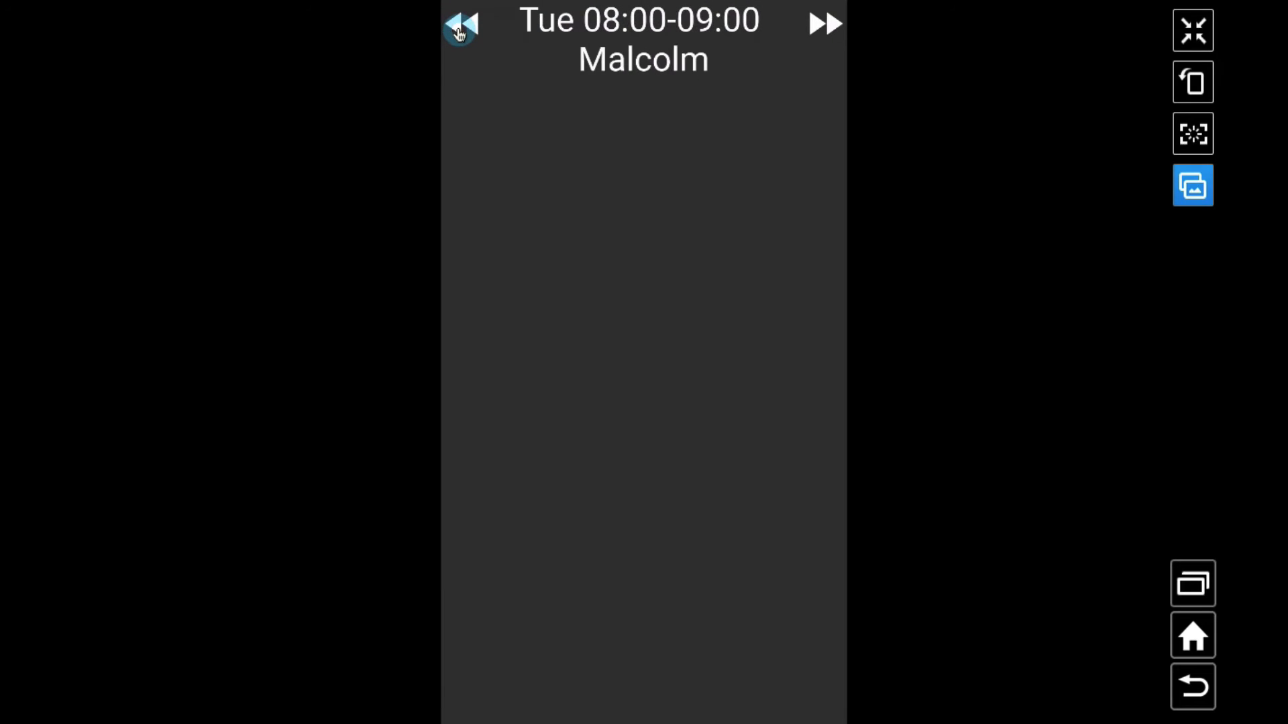
click(458, 30)
click(458, 30)
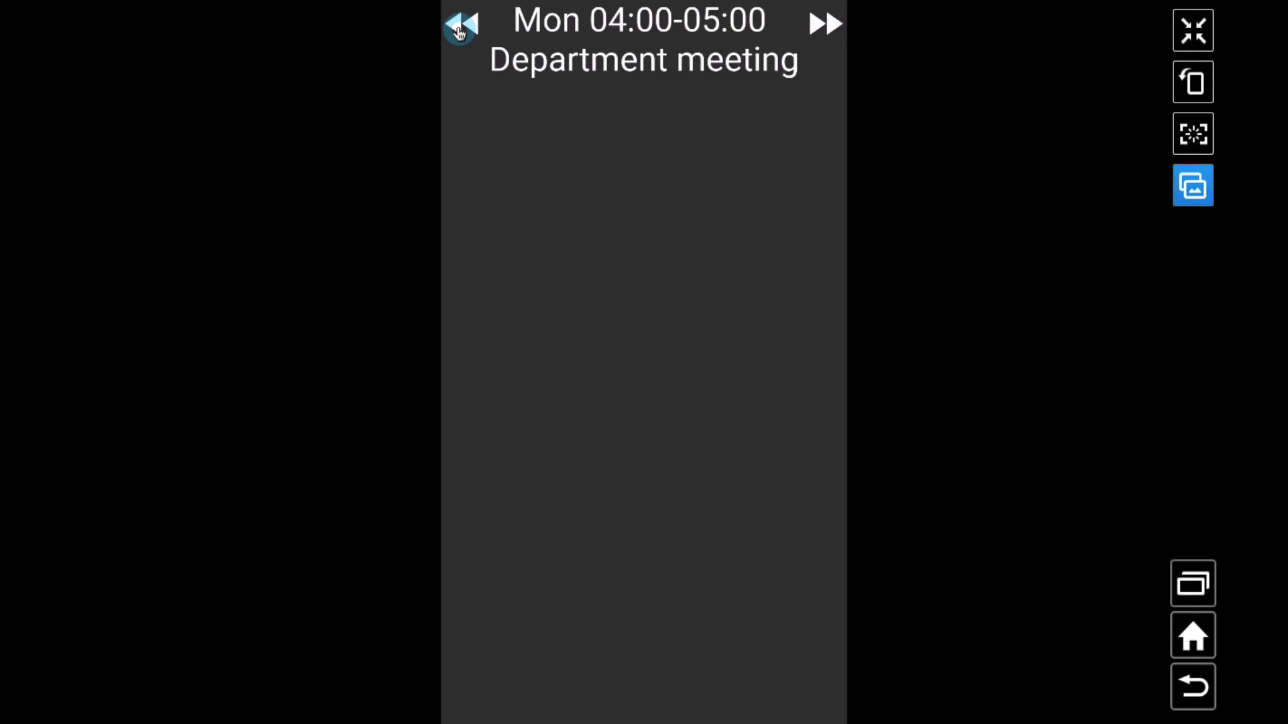
click(458, 30)
click(458, 30)
click(458, 31)
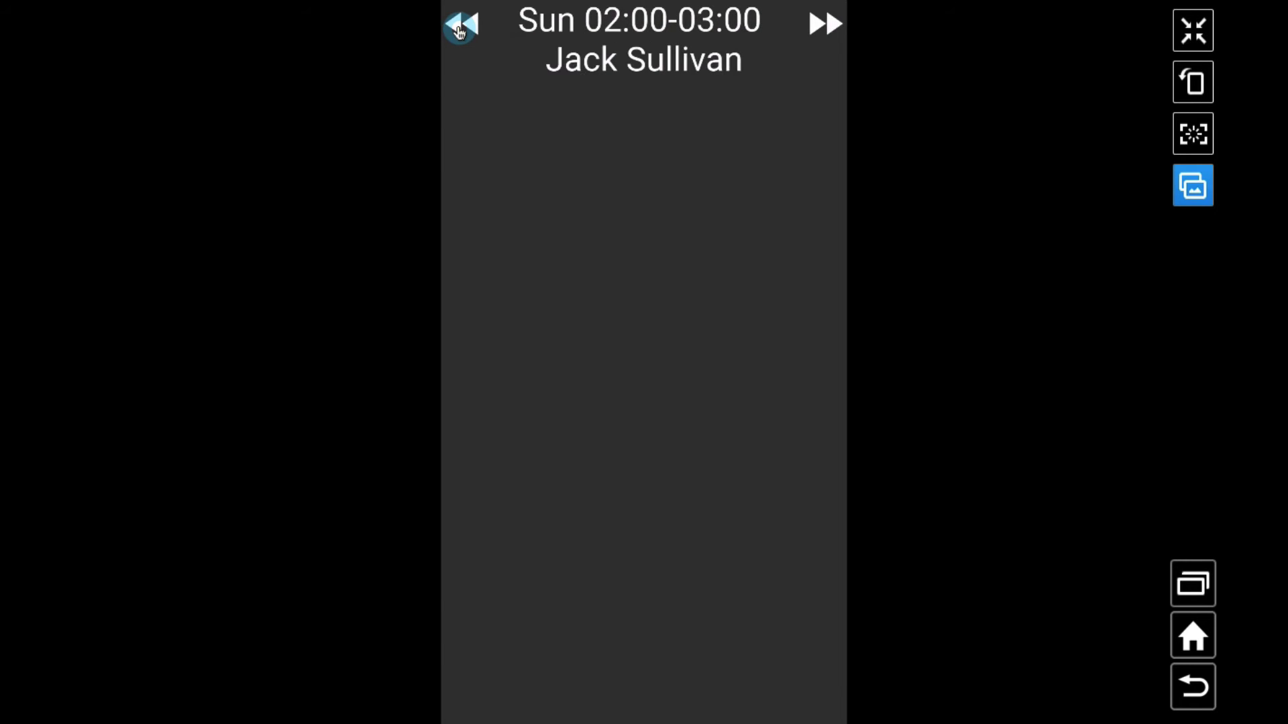
click(458, 30)
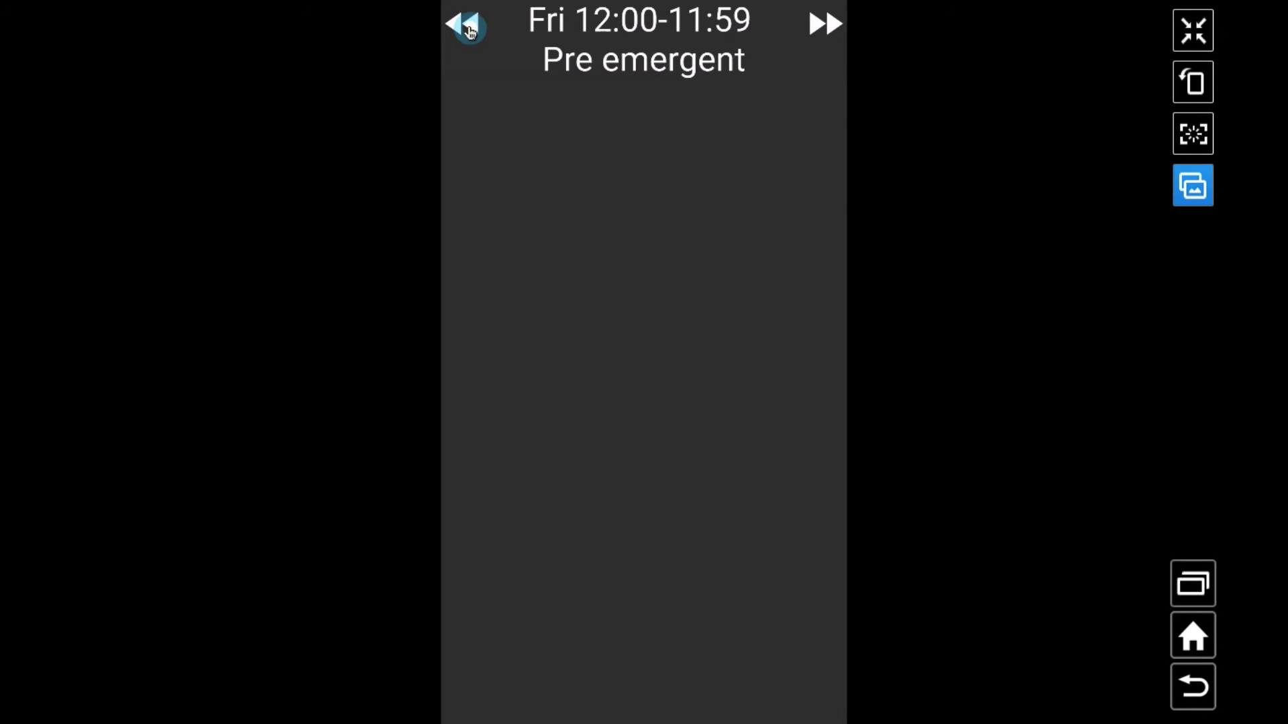
drag(472, 32, 468, 37)
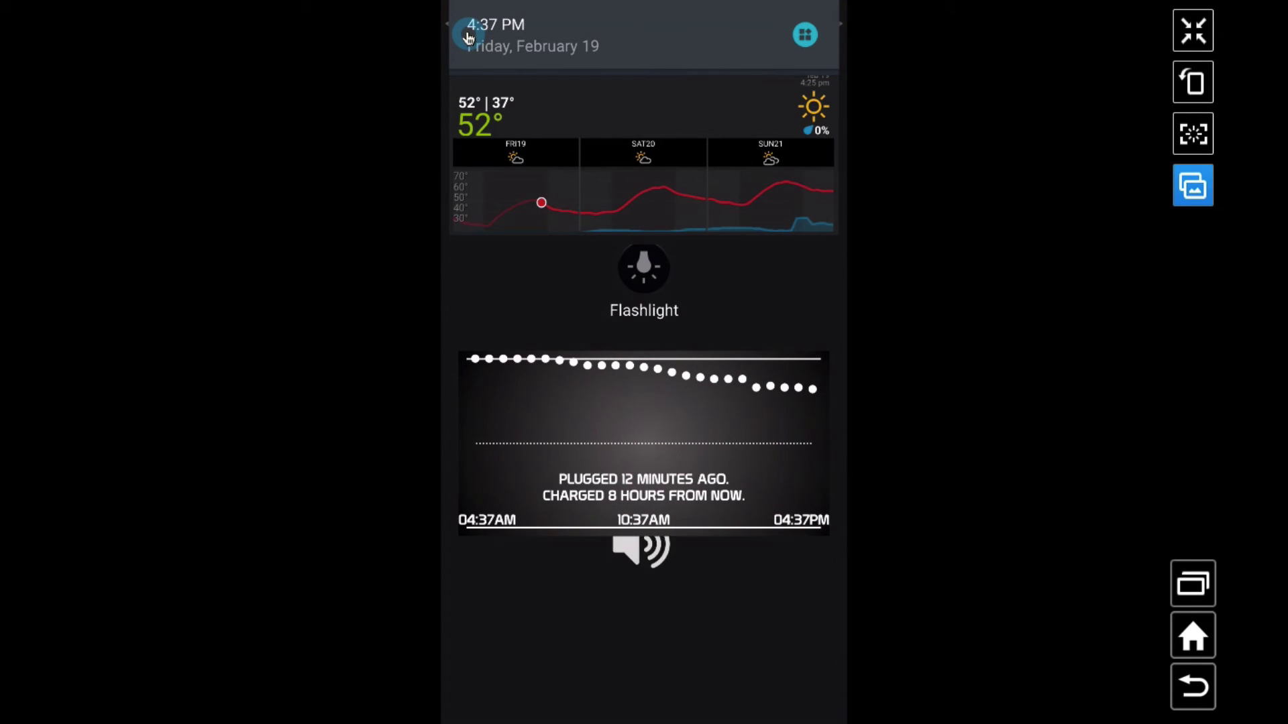
click(469, 37)
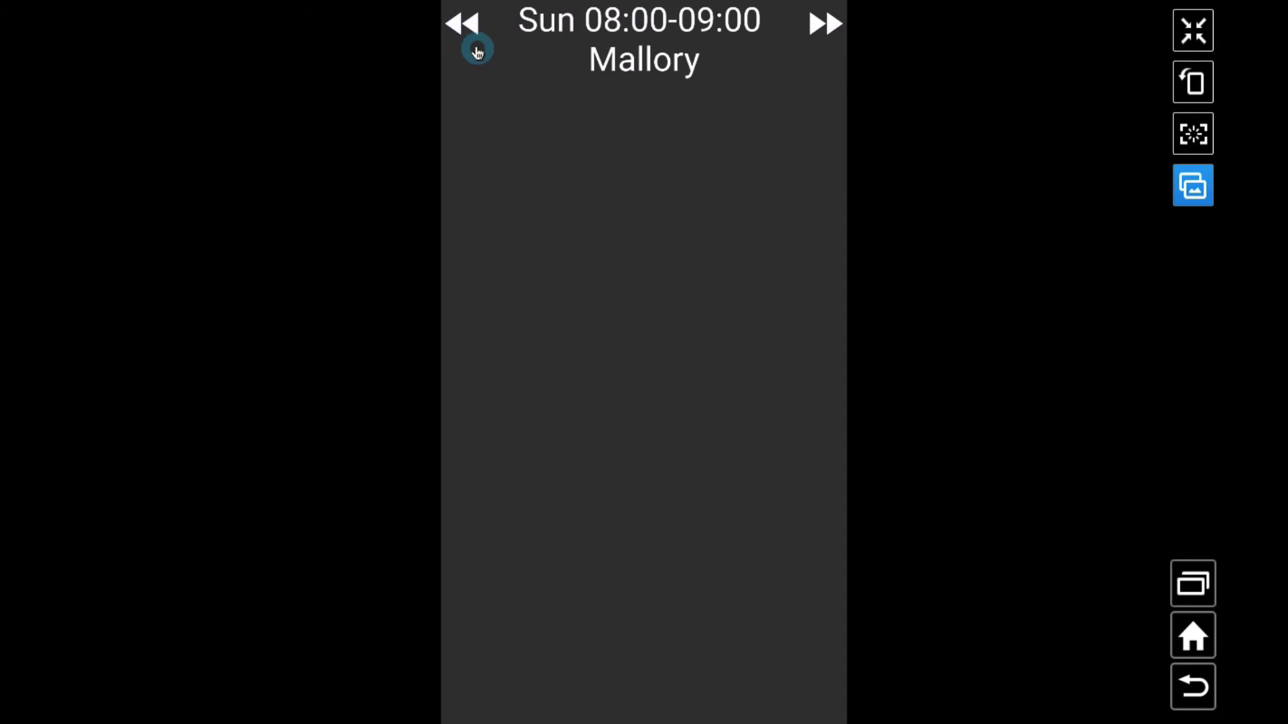
click(477, 48)
click(461, 24)
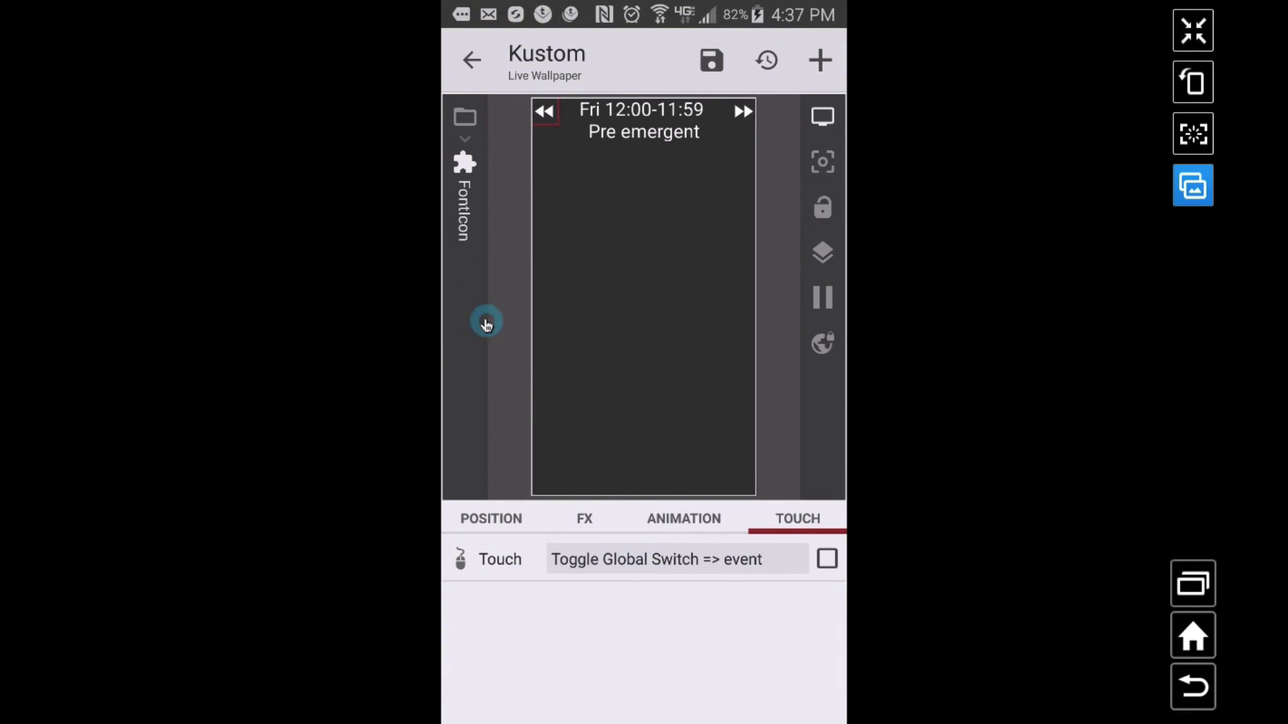
From the root item list, open the Text item's formula and browse the df date-format examples.
click(483, 136)
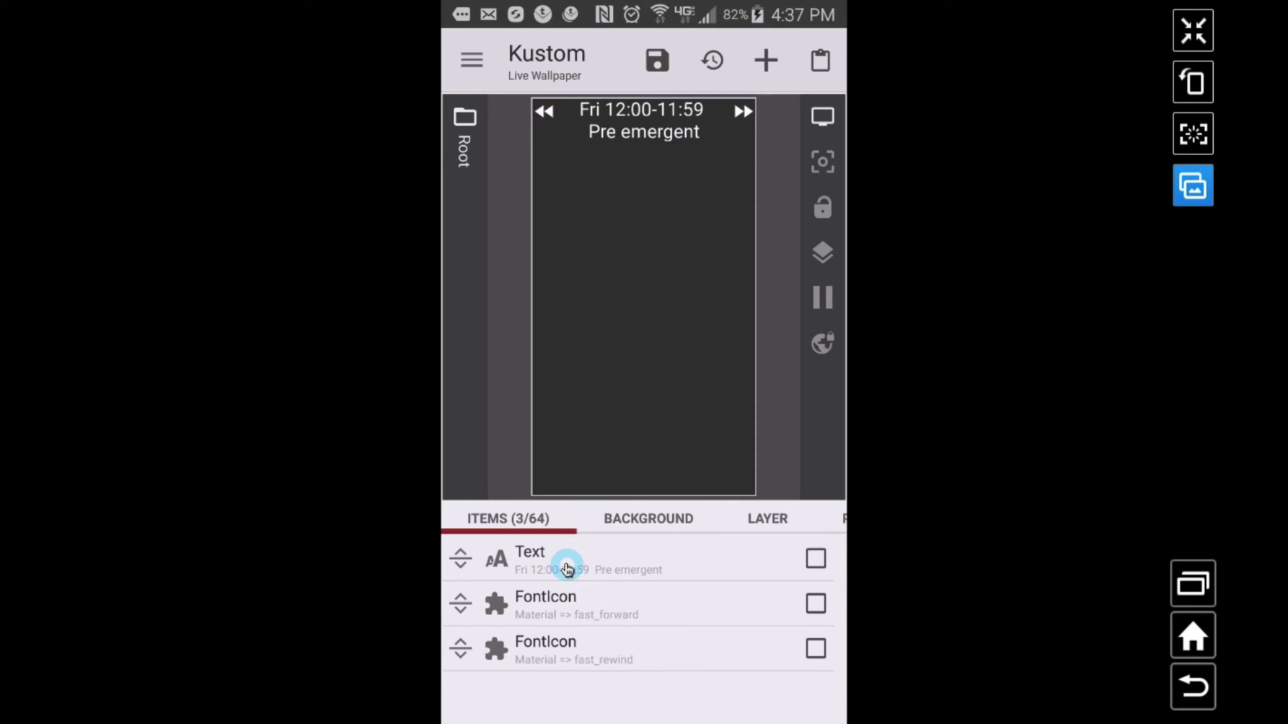
click(636, 563)
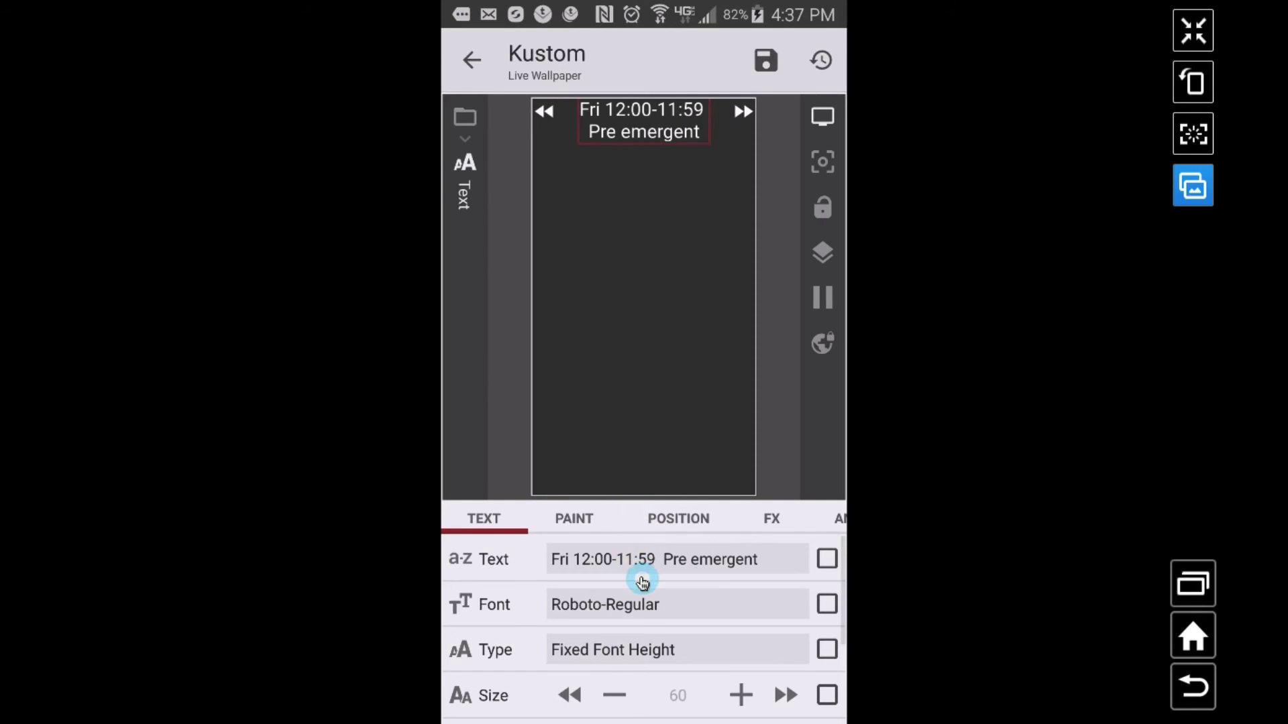
click(640, 578)
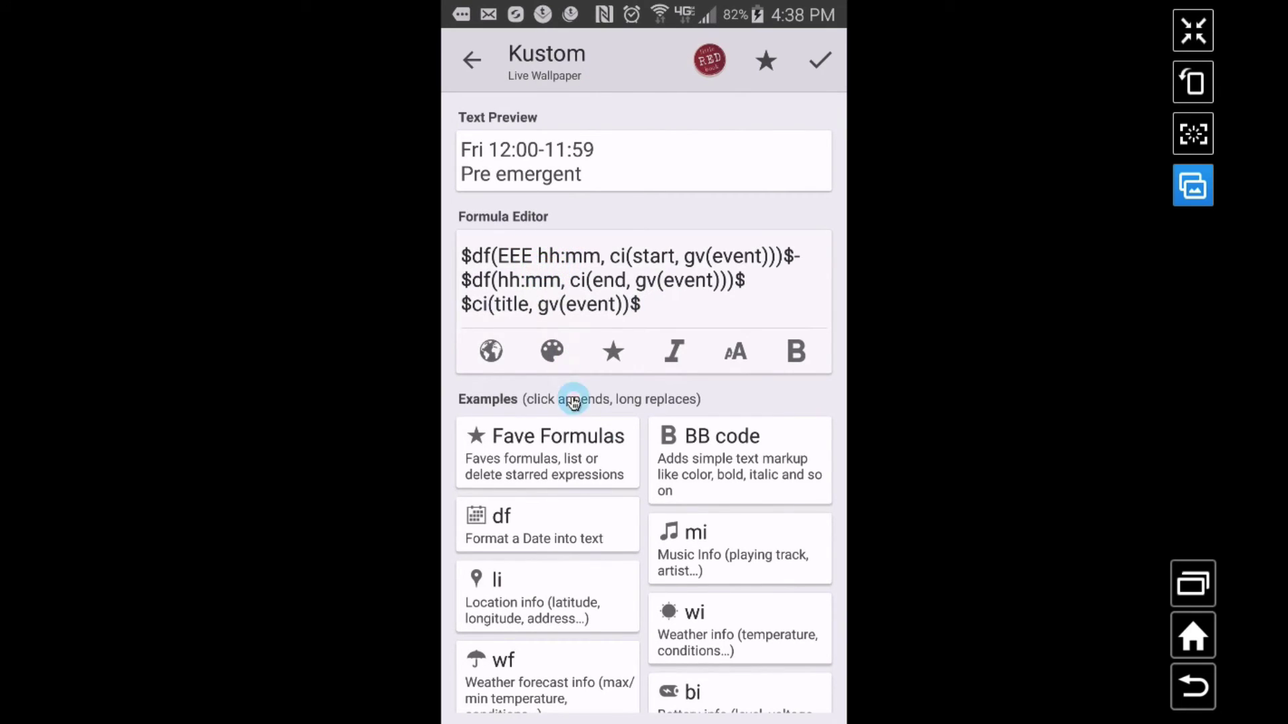
click(557, 520)
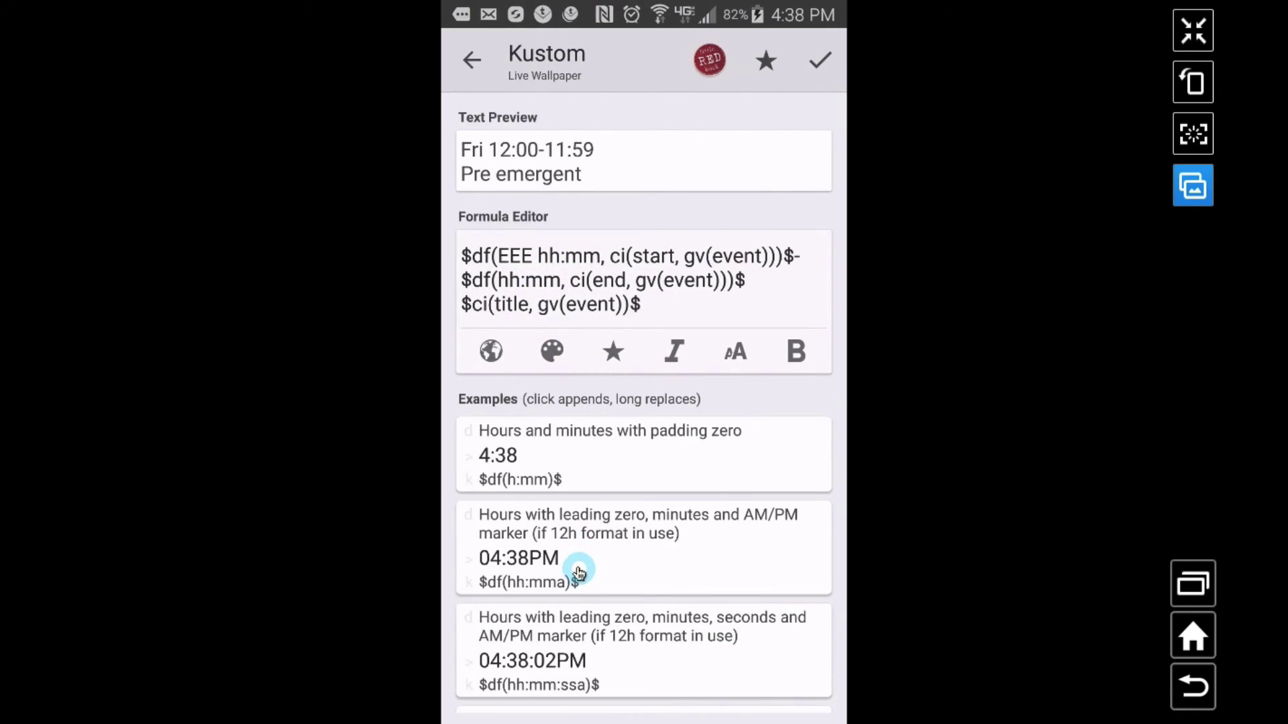
scroll(566, 535, down, 3)
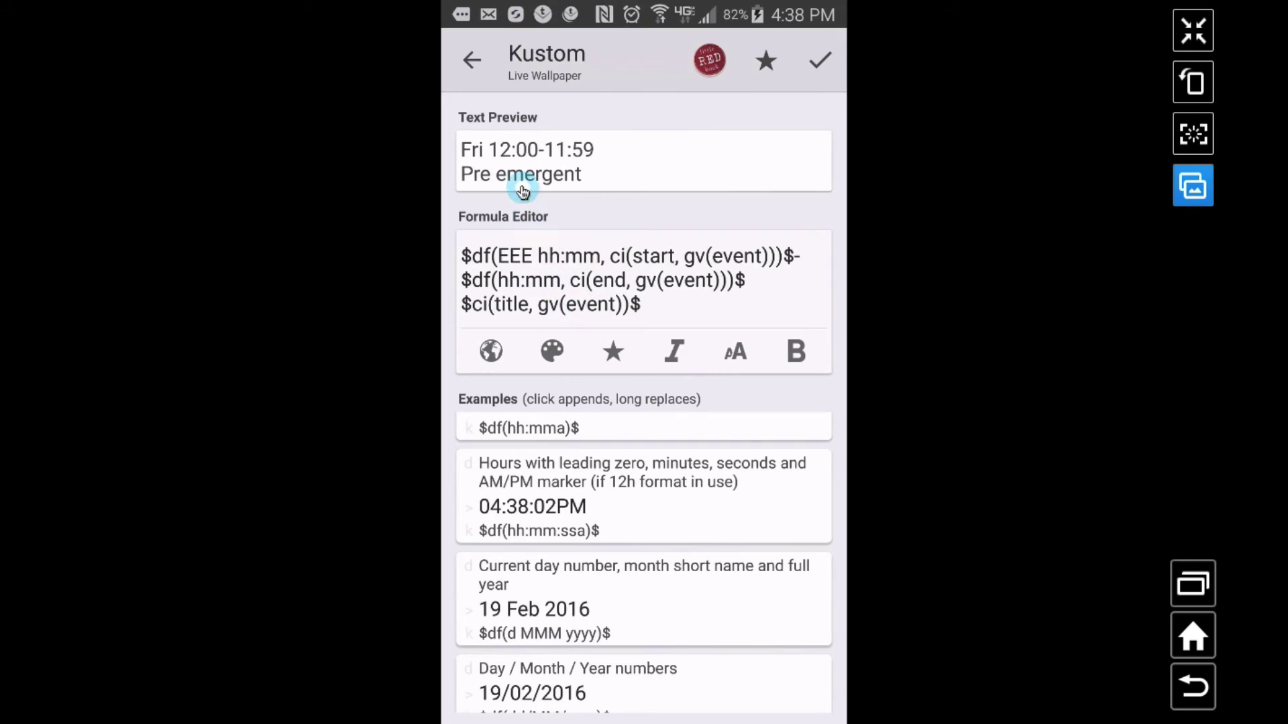
Place the cursor after the EEE weekday code, closing and reopening the formula editor.
click(542, 285)
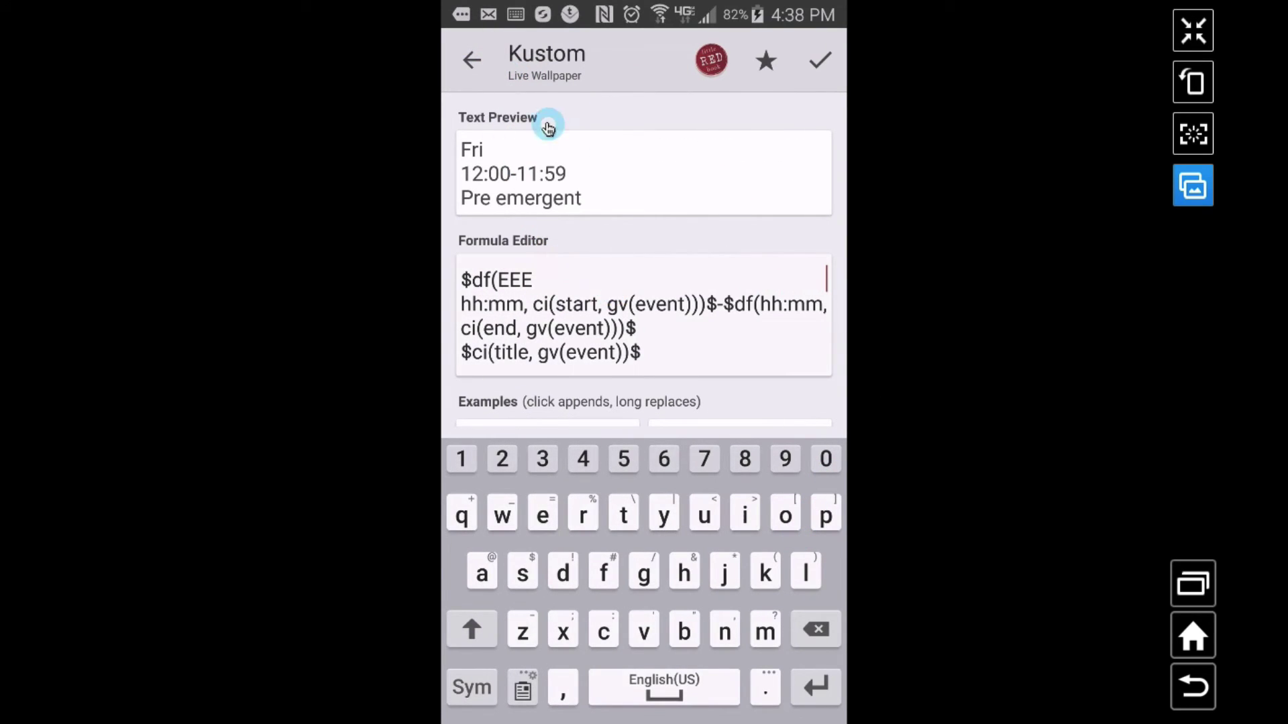
click(471, 62)
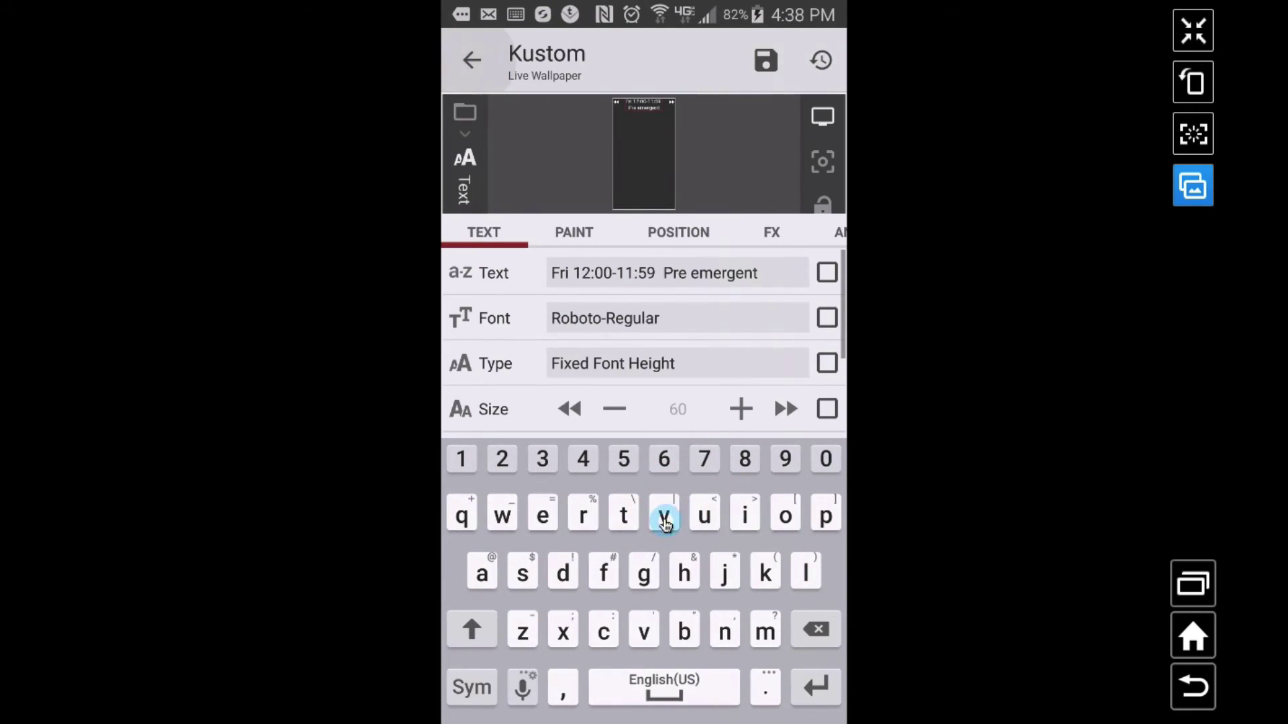
click(627, 274)
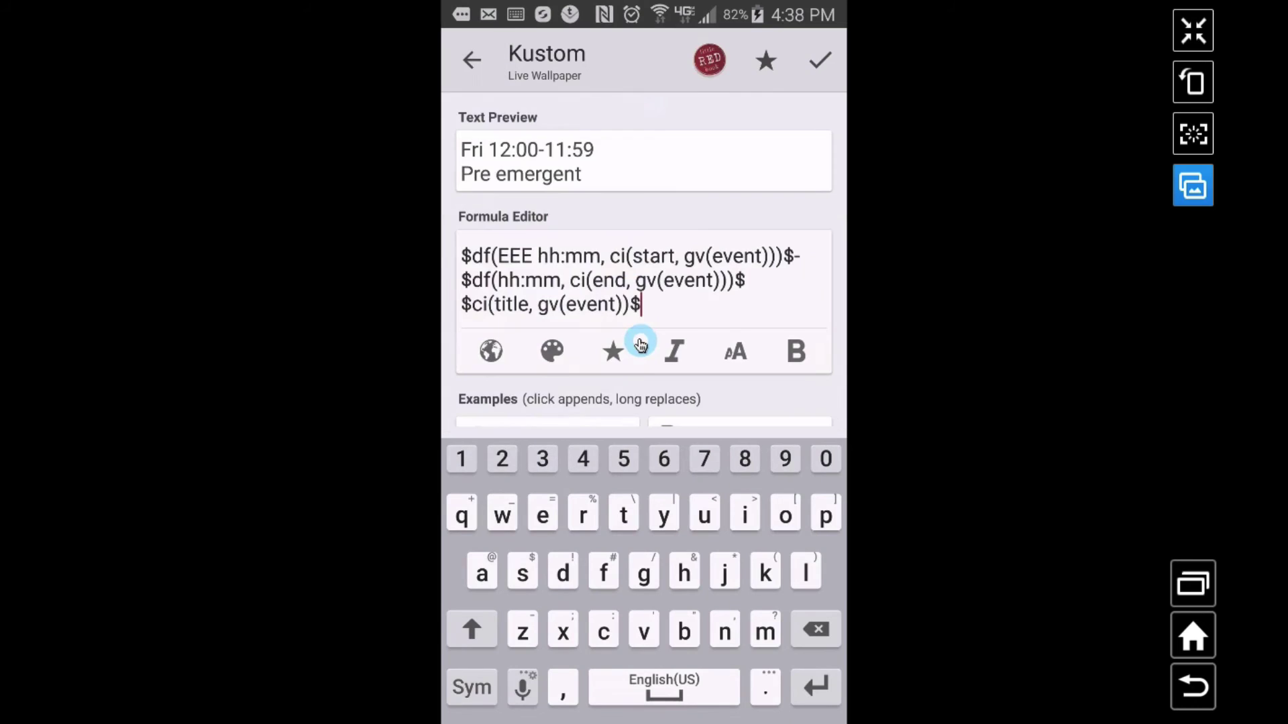
click(471, 60)
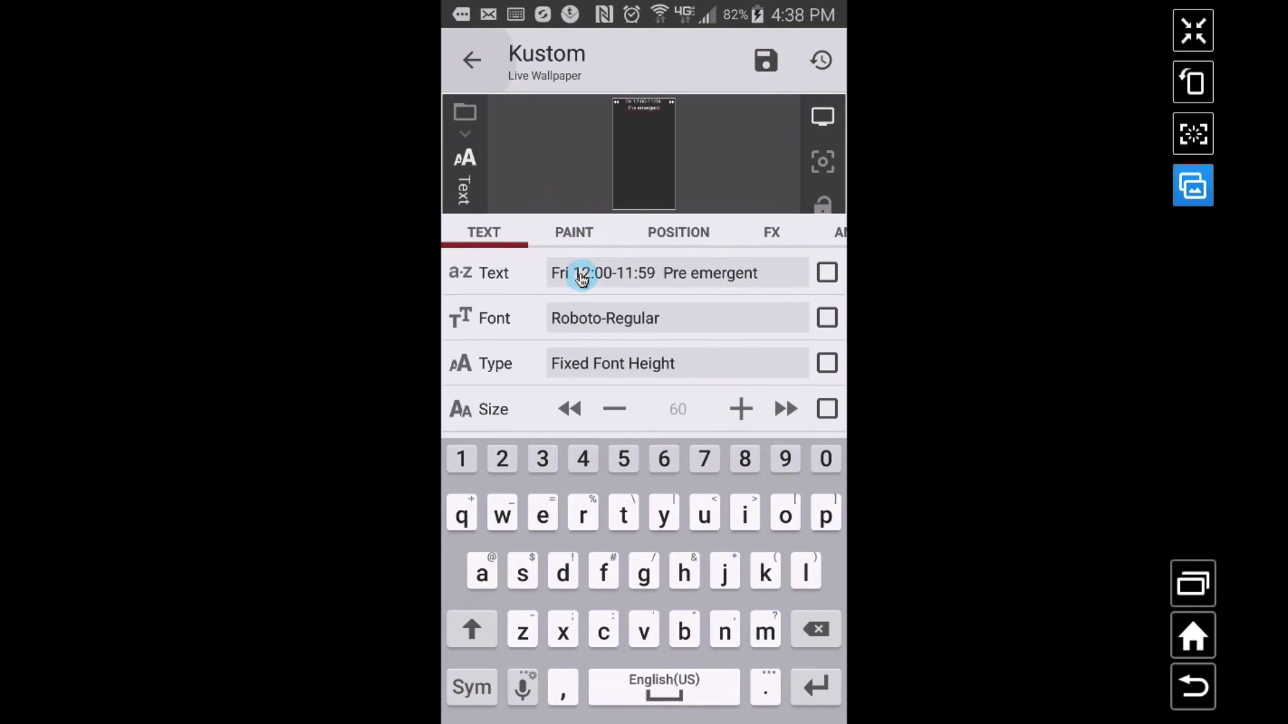
click(609, 319)
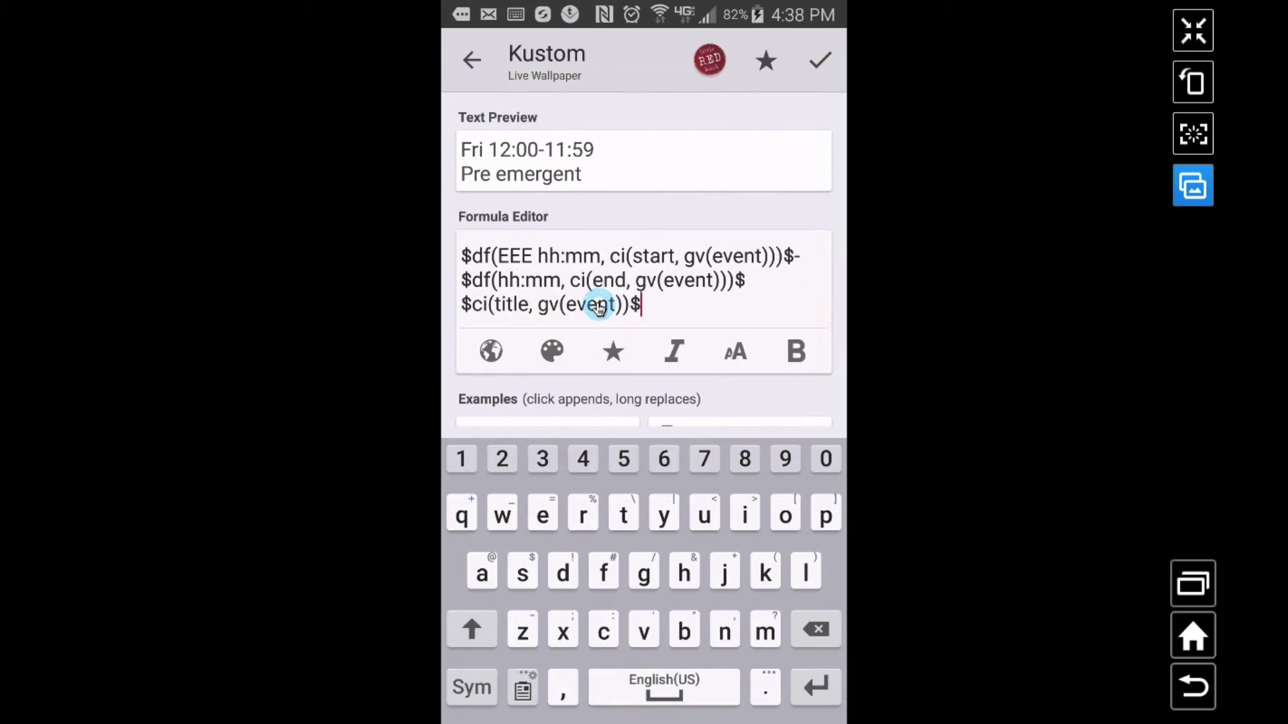
Change the date format to abbreviated weekday and month plus day number (EEE MMM dd).
click(536, 280)
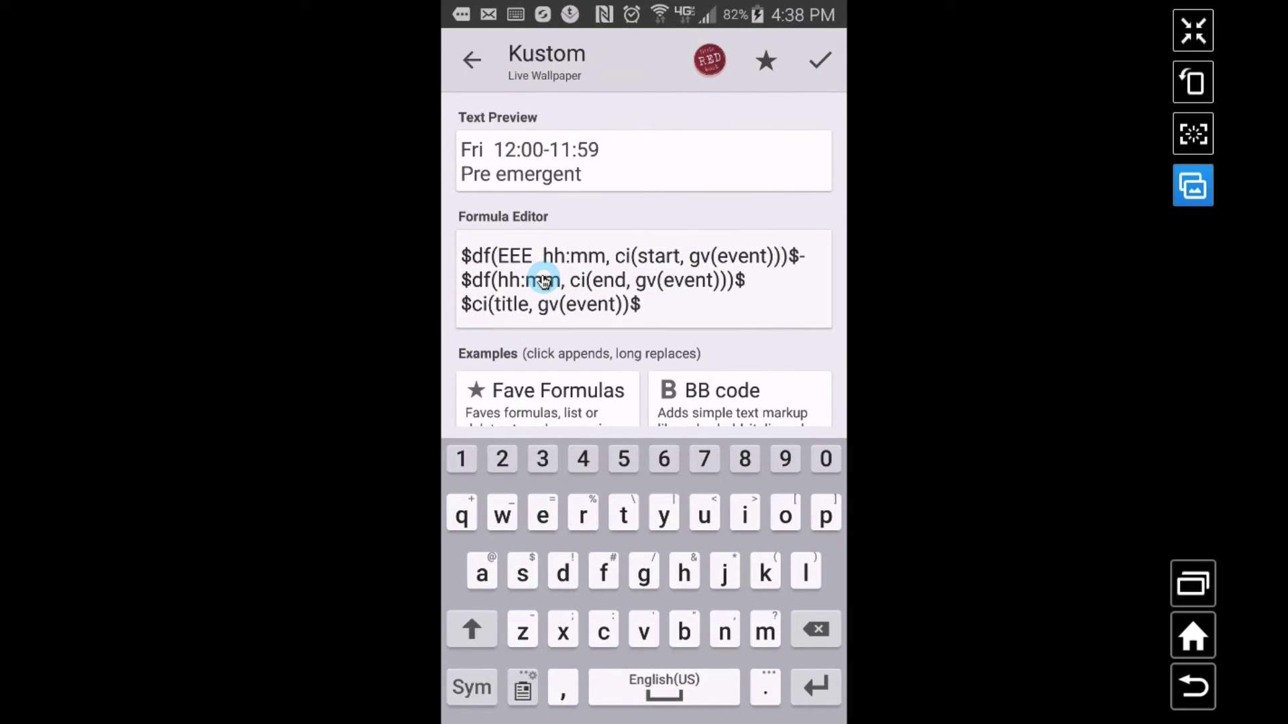
text(MM)
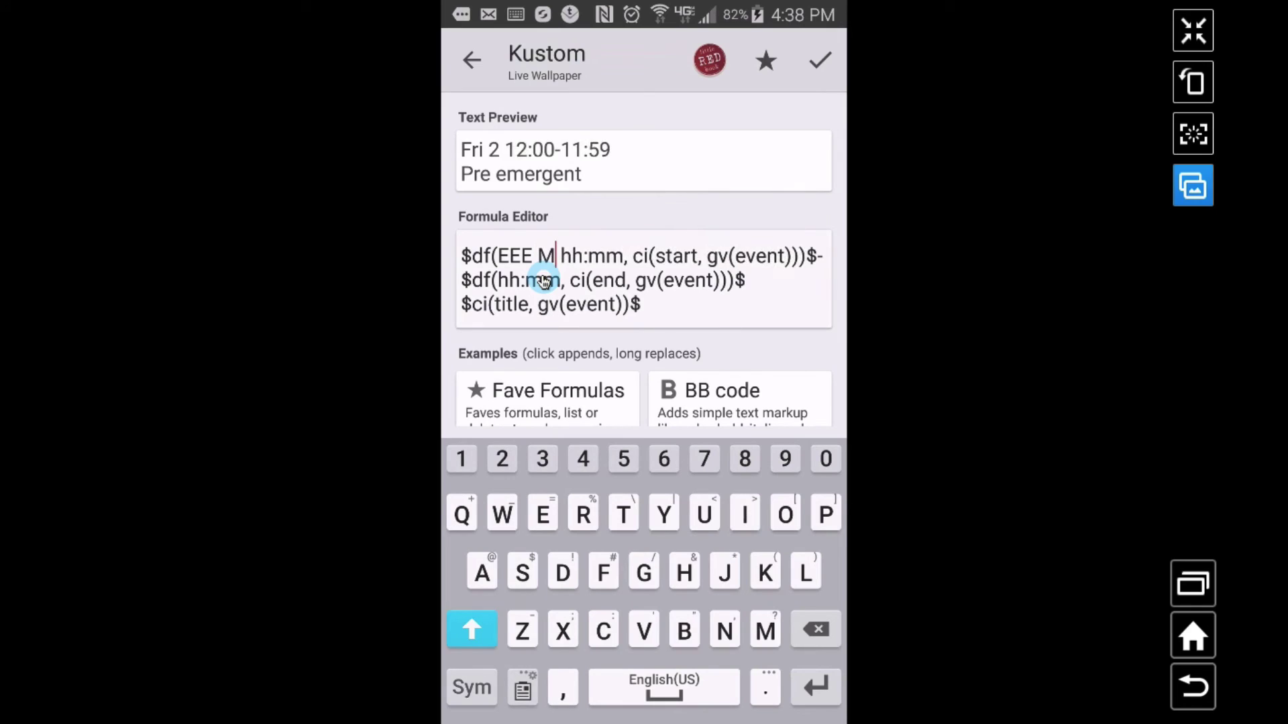
text(M)
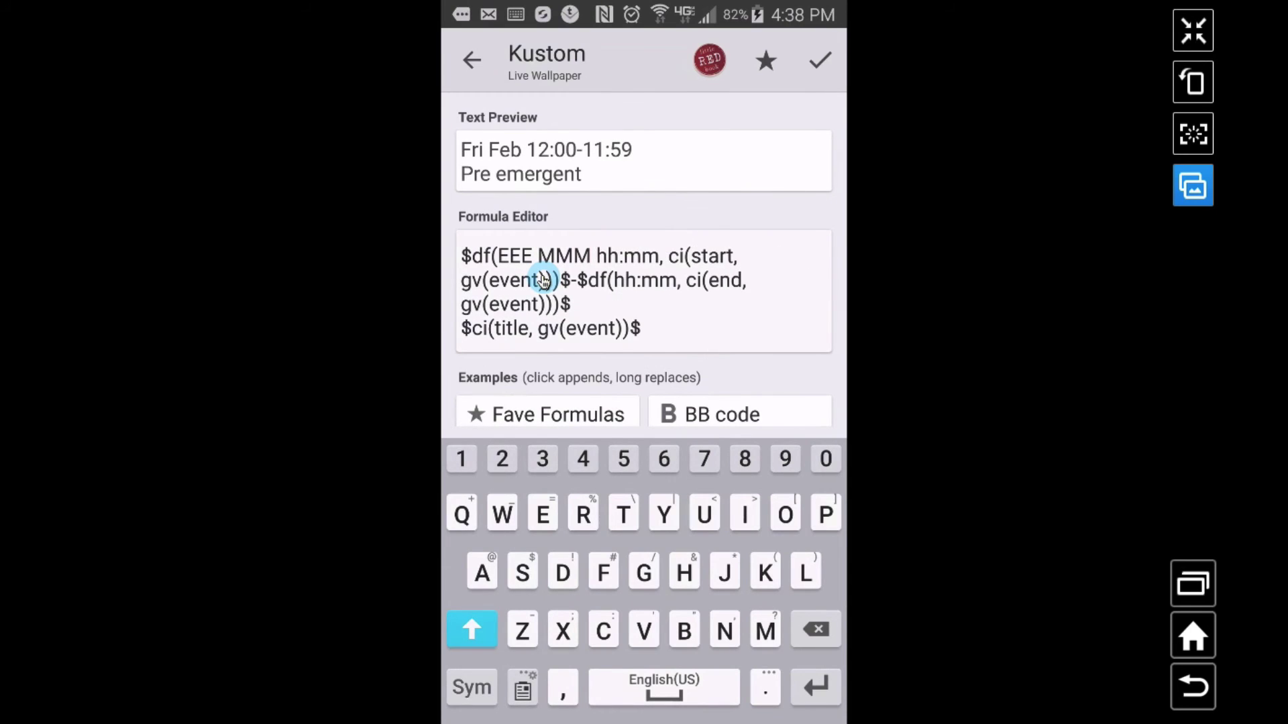
key(BackSpace)
key(BackSpace)
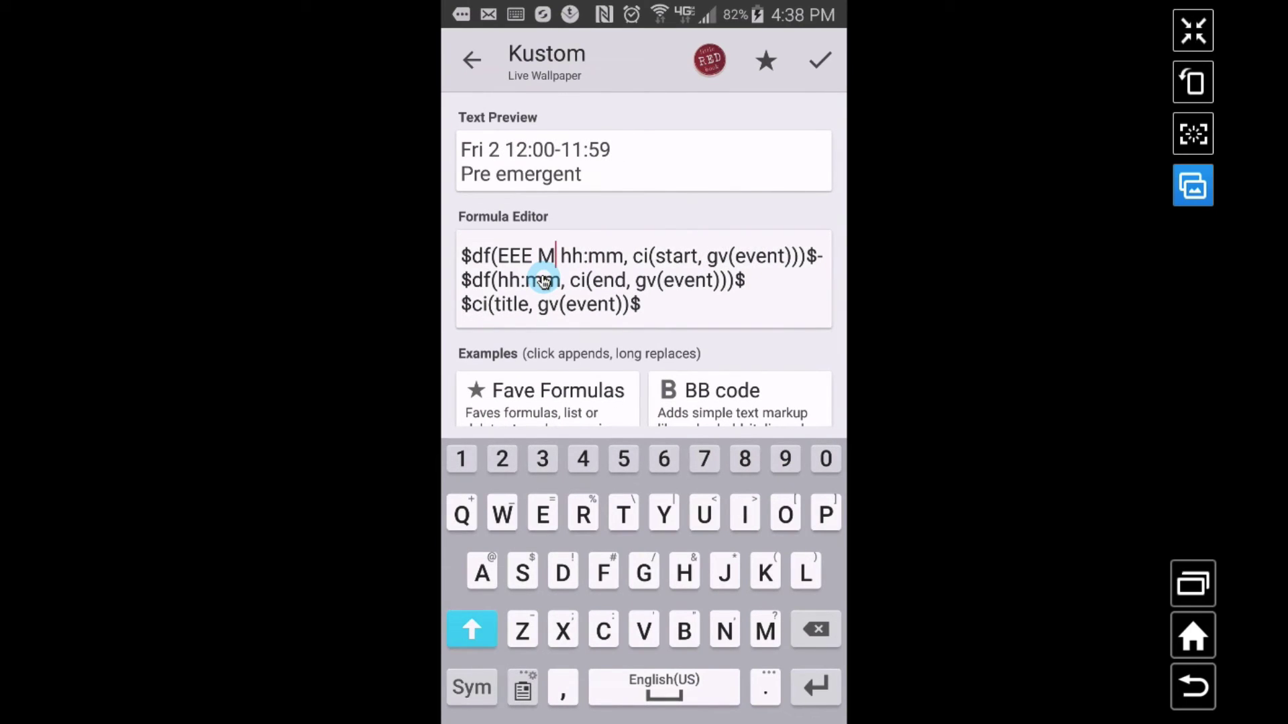
text(M)
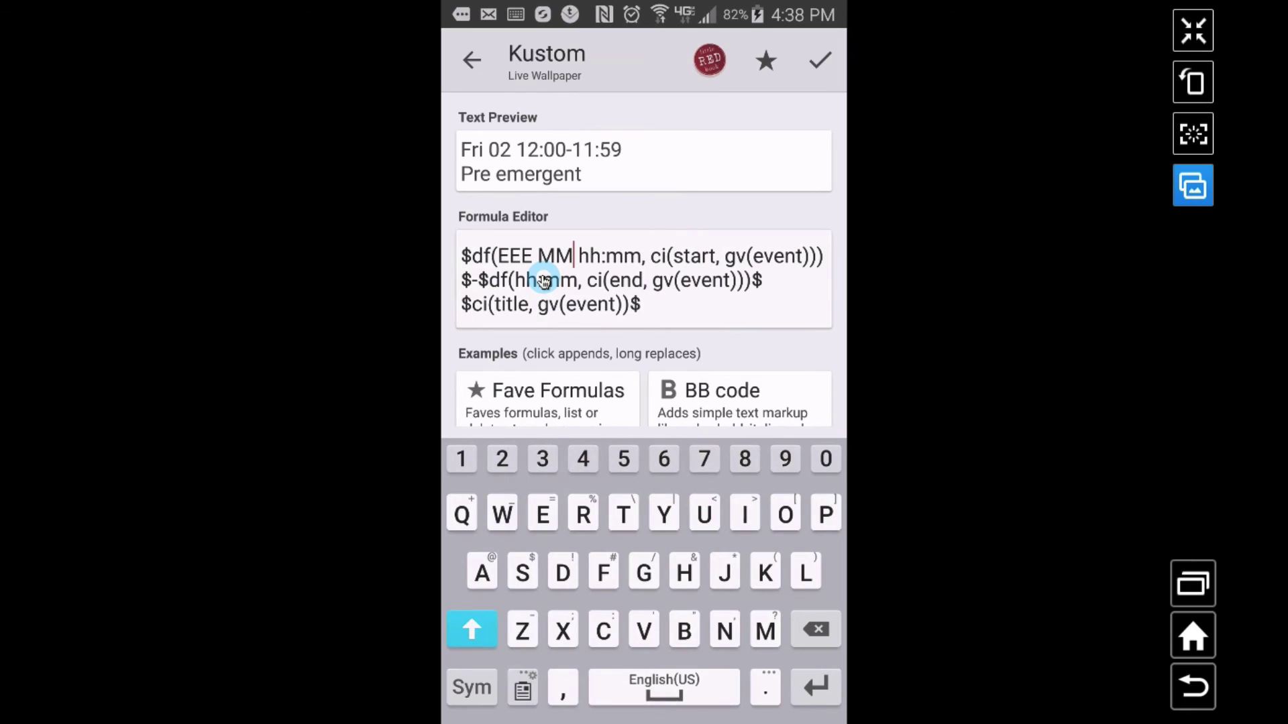
text(M)
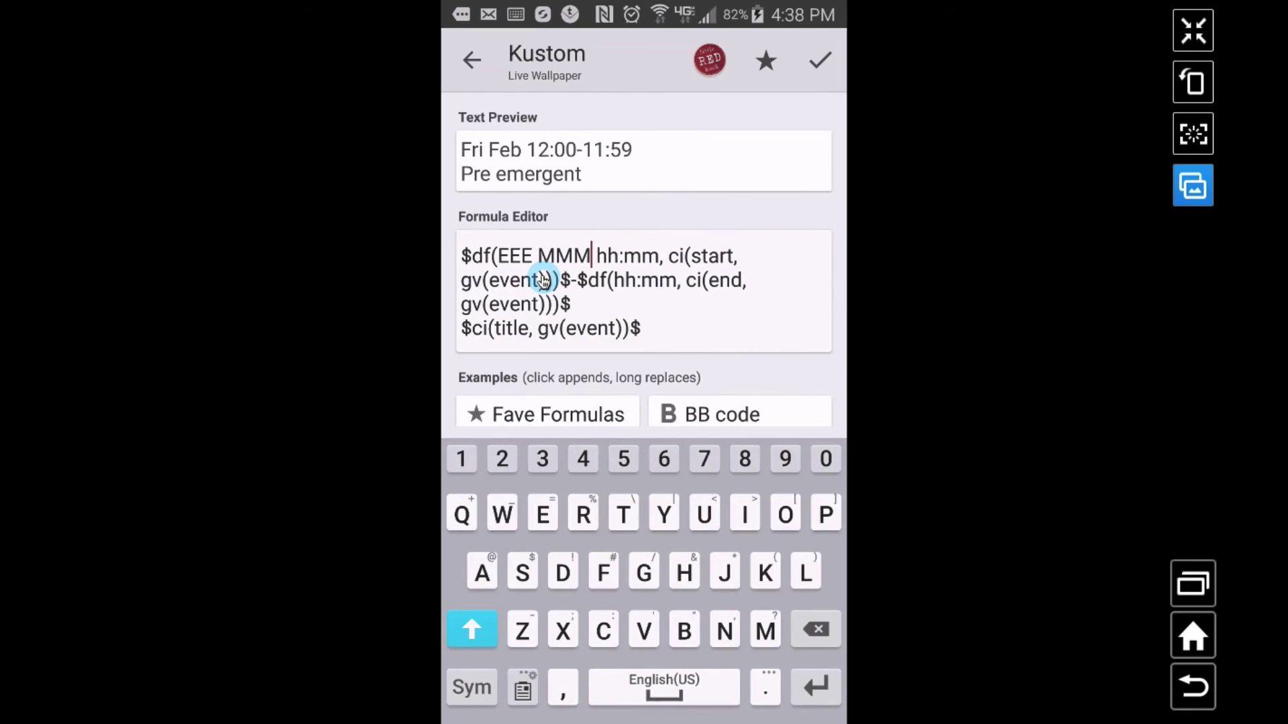
text(M)
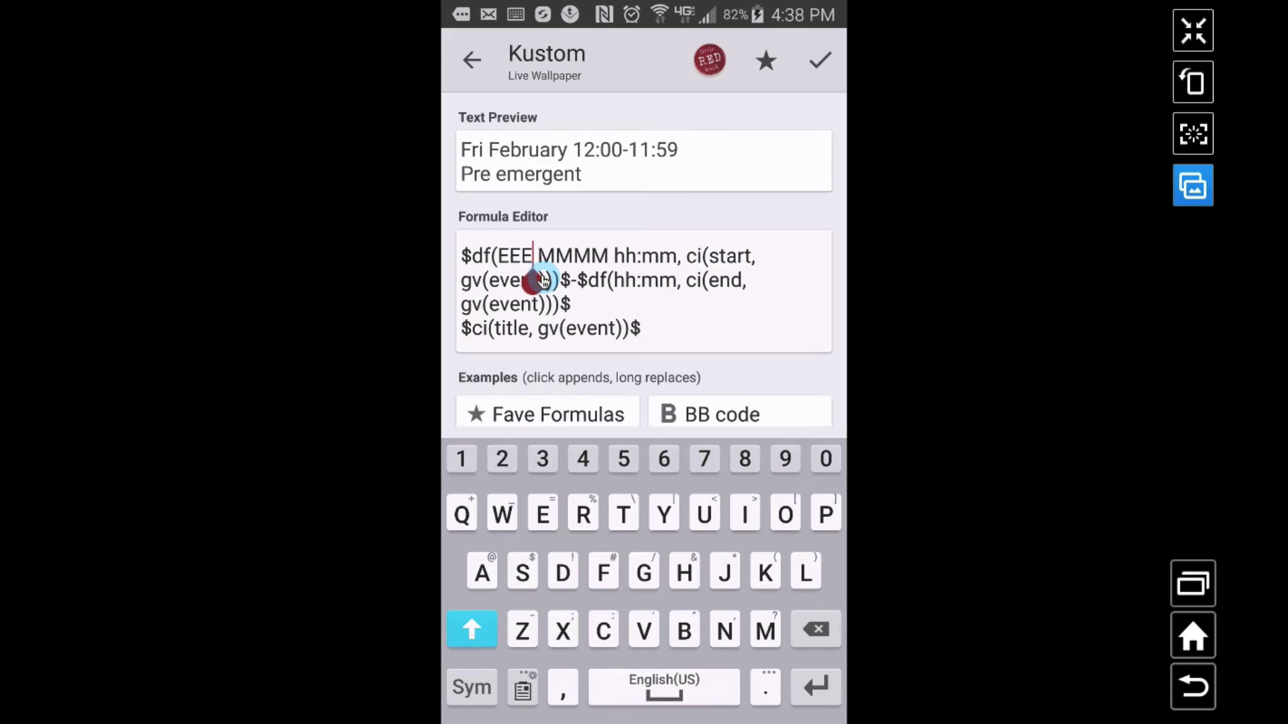
text(E)
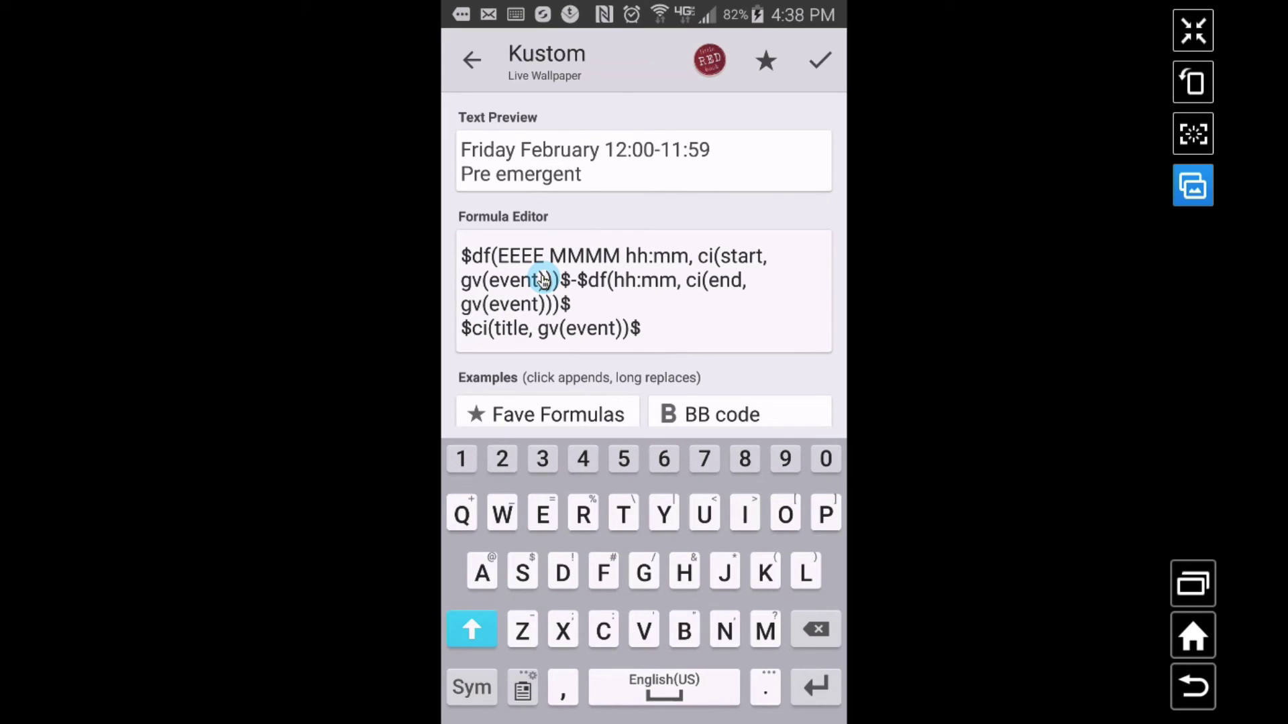
key(BackSpace)
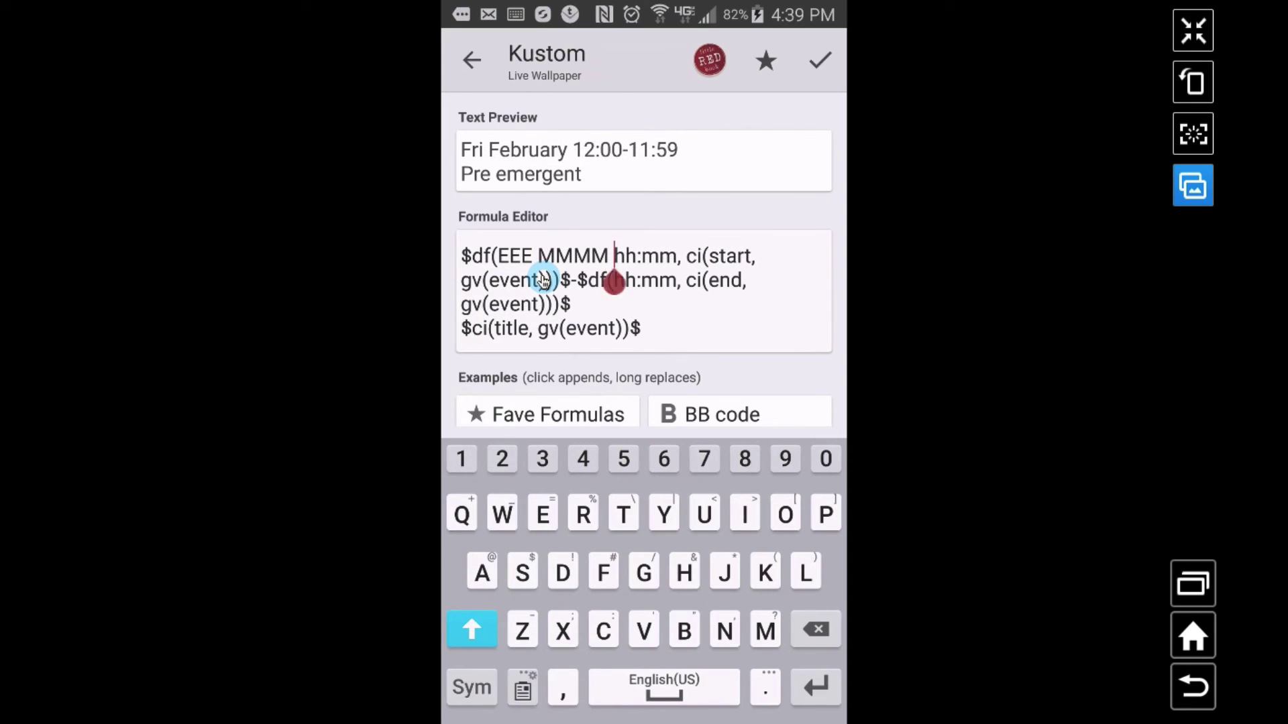
key(BackSpace)
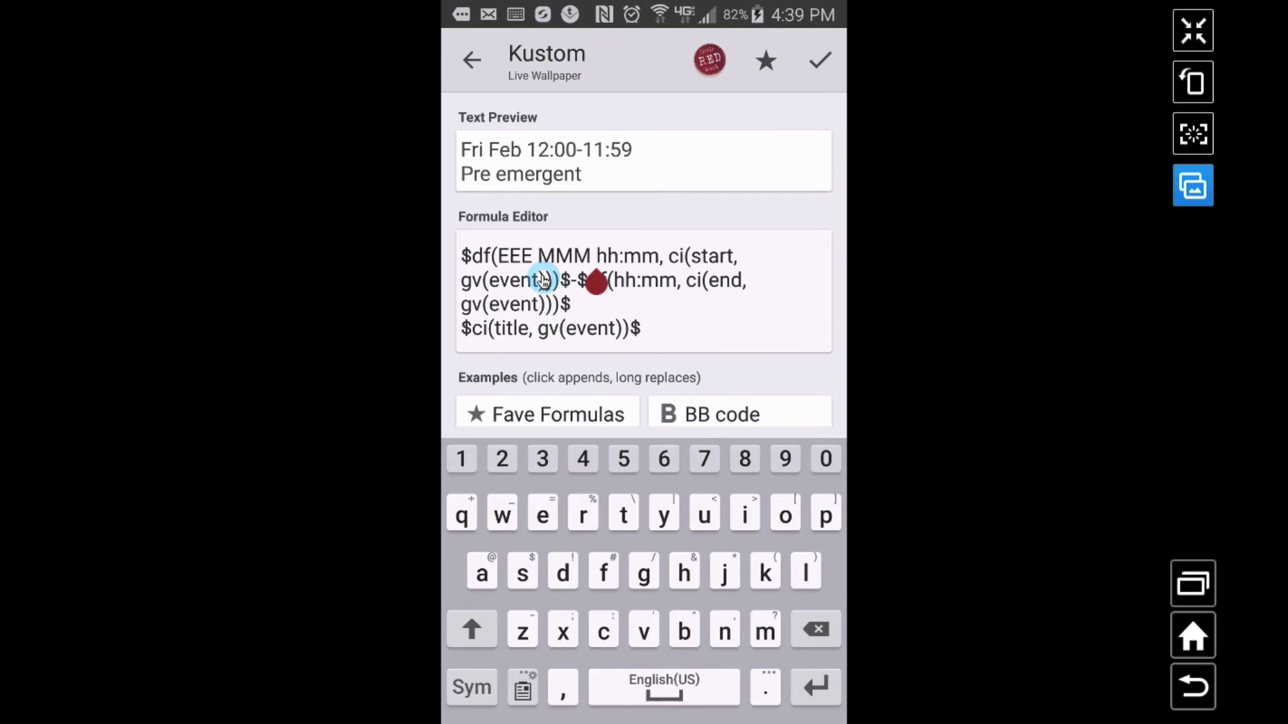
text(dd)
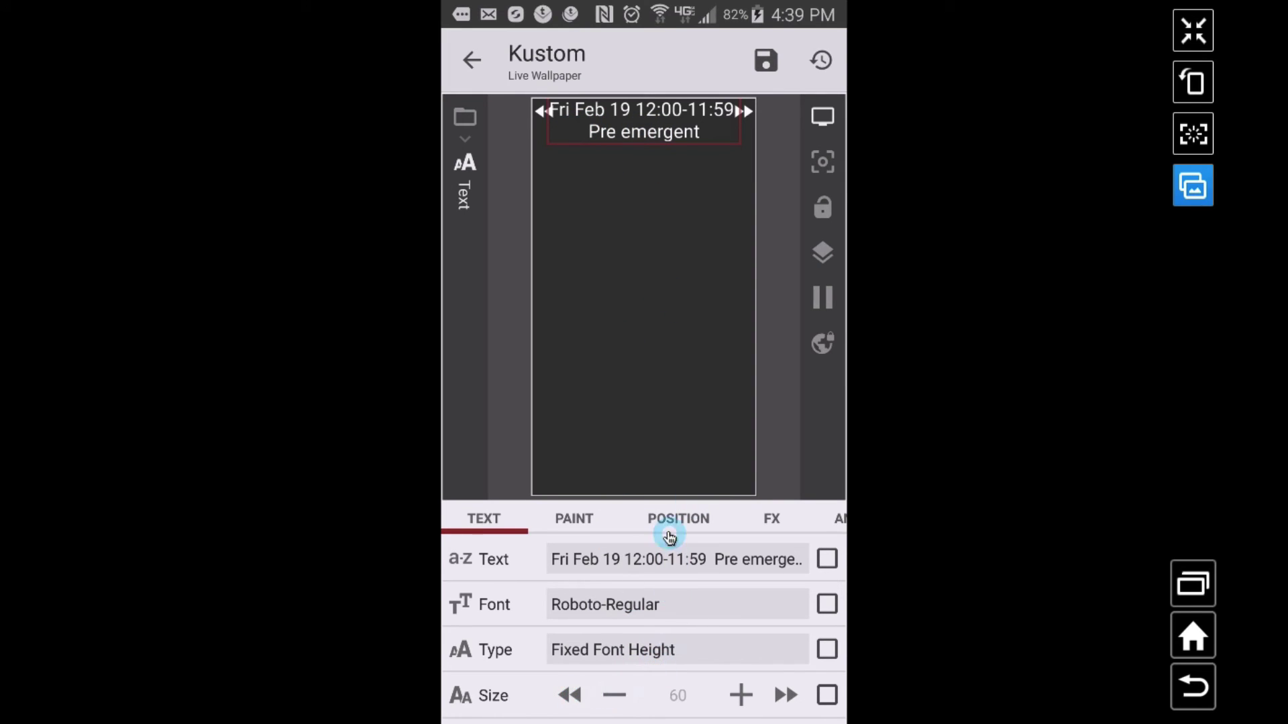
Set the Text item's XOffset to 0 and YOffset to 100 so it sits below the arrows.
click(674, 519)
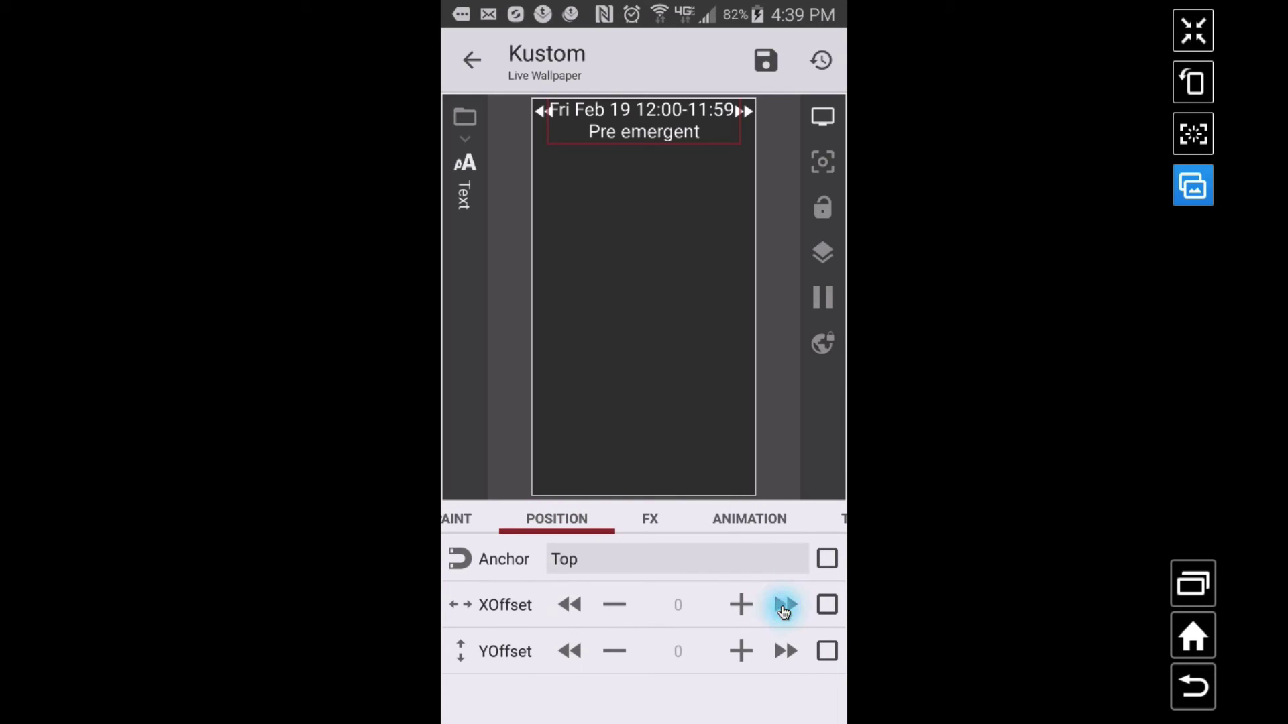
click(785, 606)
click(570, 605)
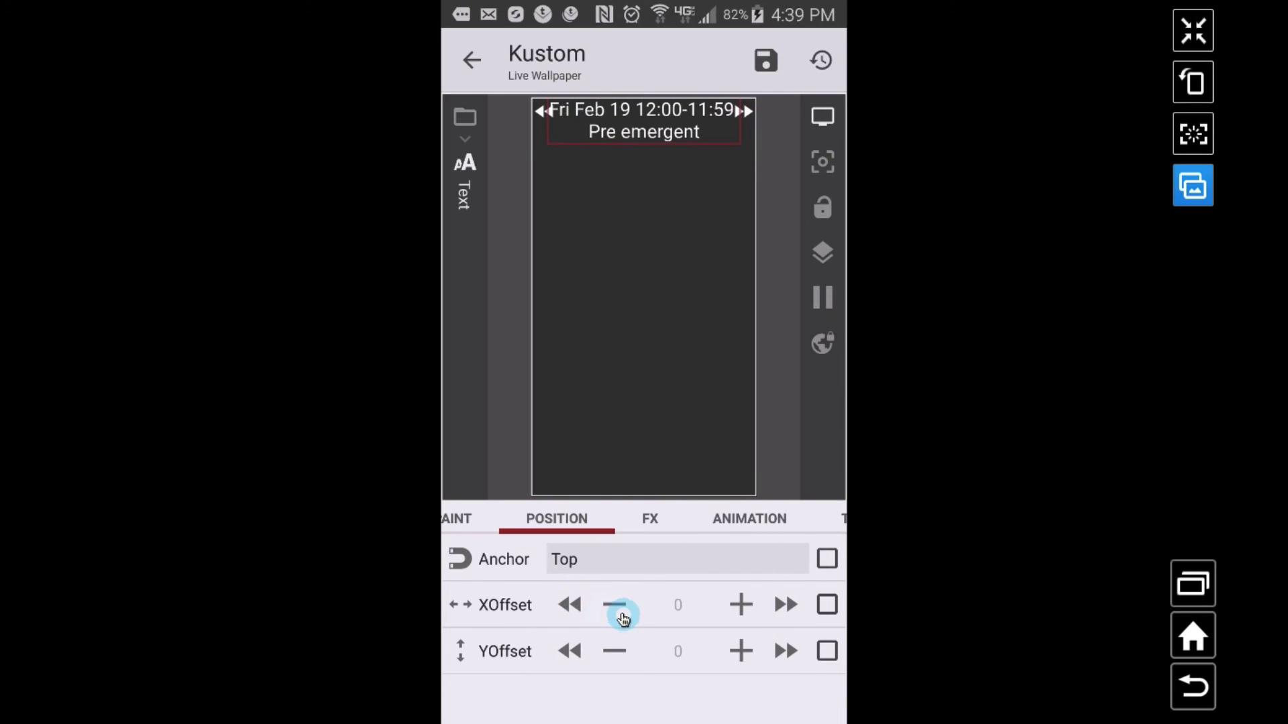
click(786, 651)
click(785, 652)
click(785, 653)
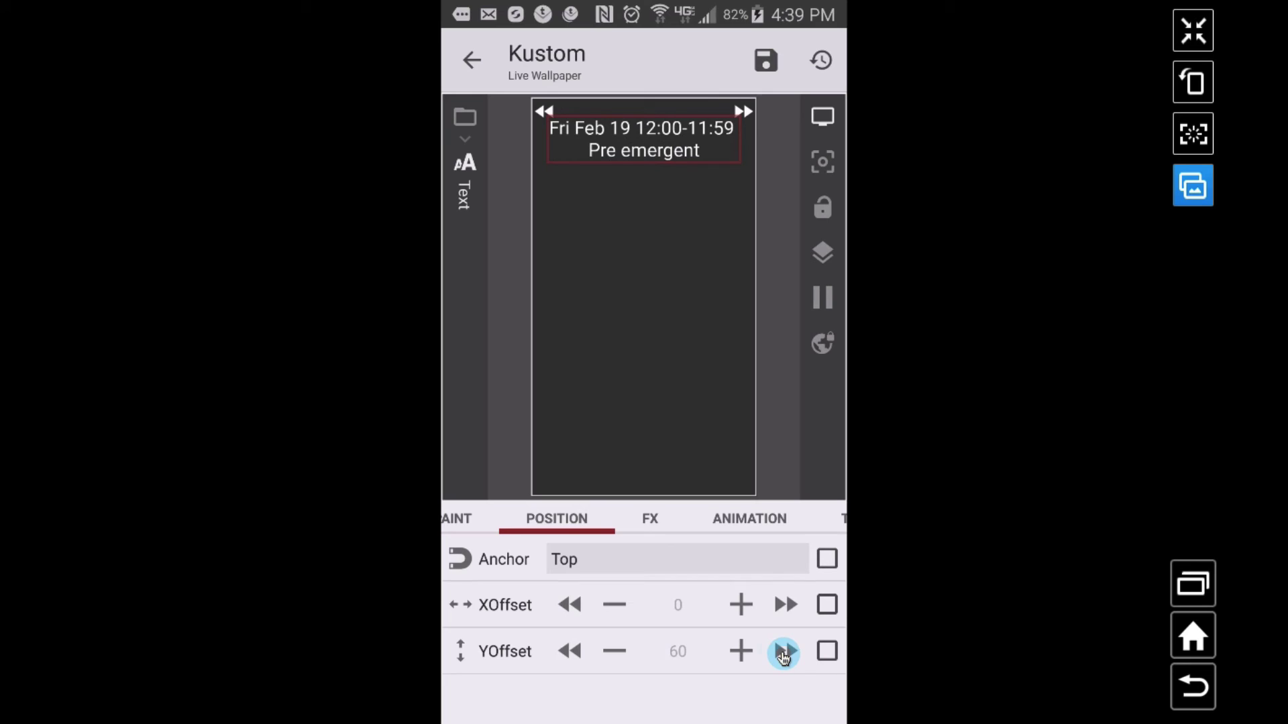
click(784, 655)
click(783, 653)
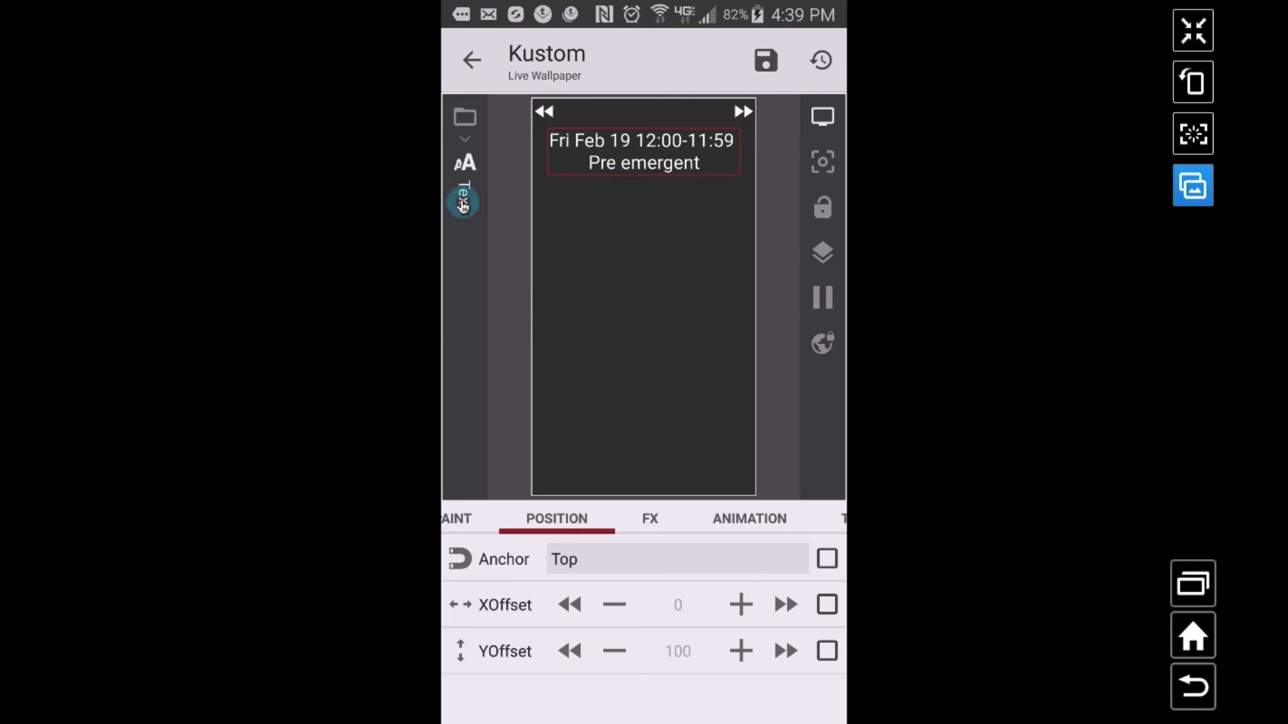
key(Escape)
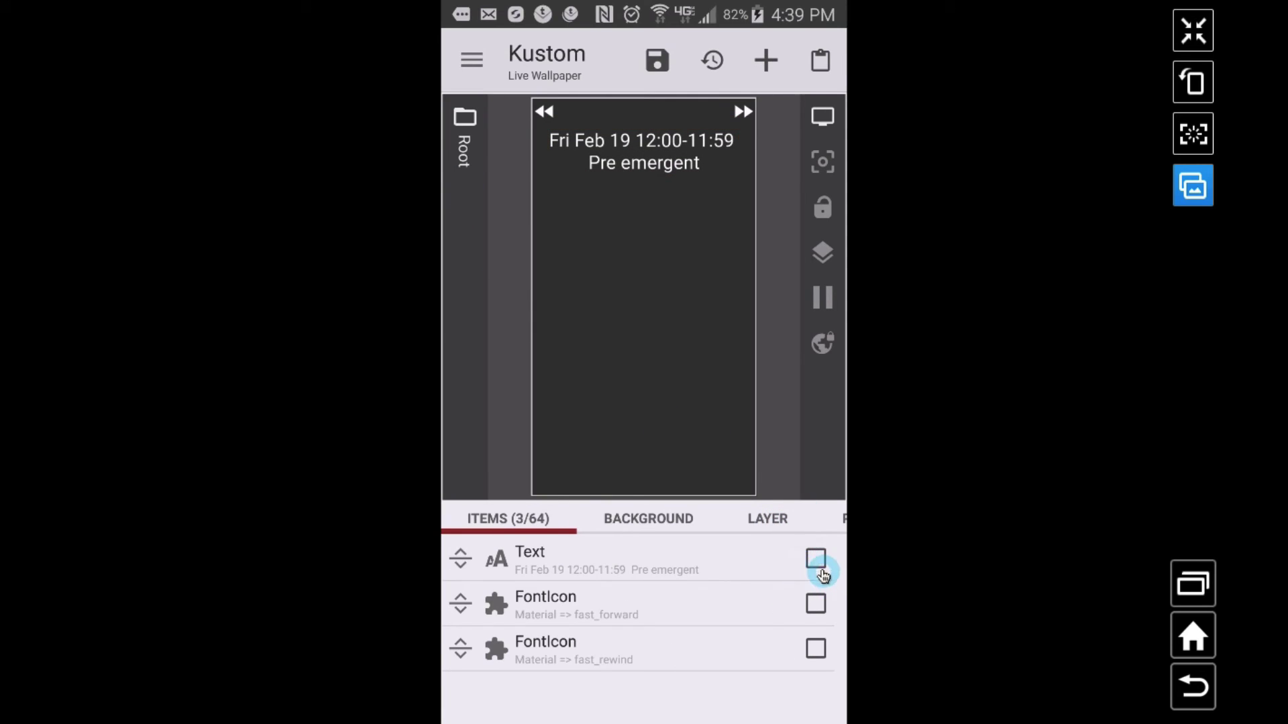
Select the Text and both arrow icons and batch-move them down to YOffset 180.
click(816, 559)
click(817, 643)
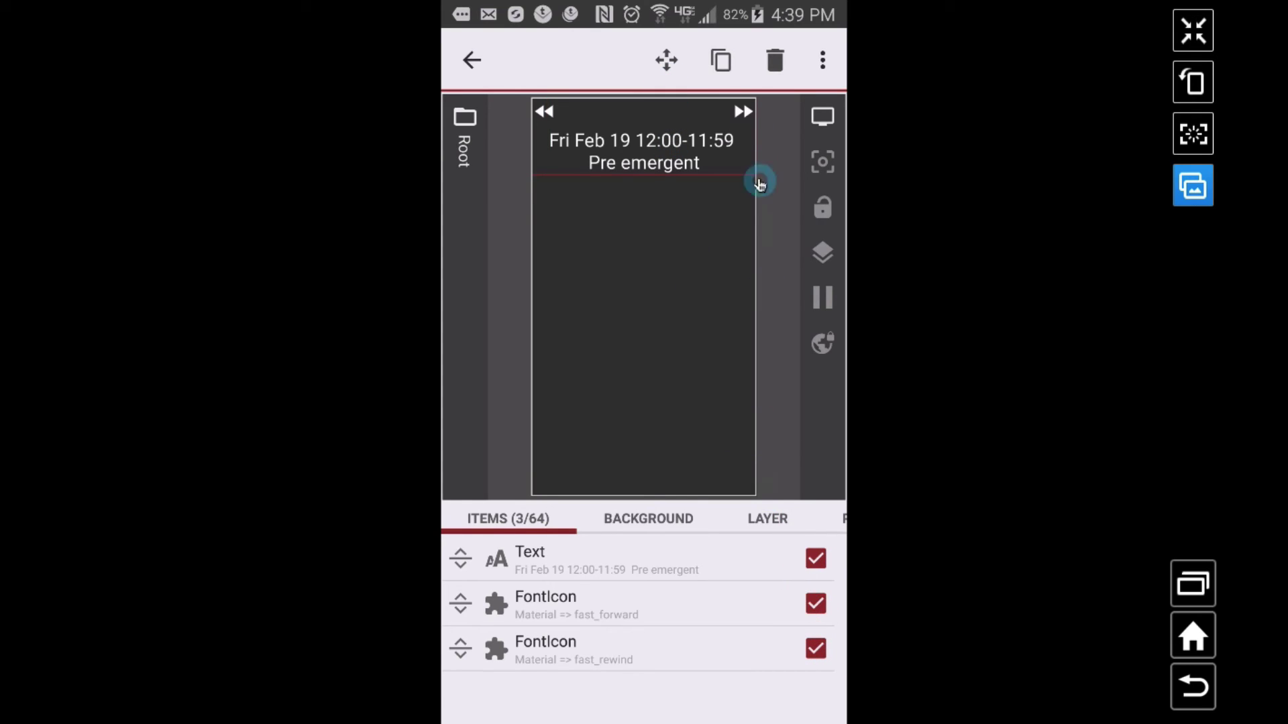
click(666, 61)
click(778, 606)
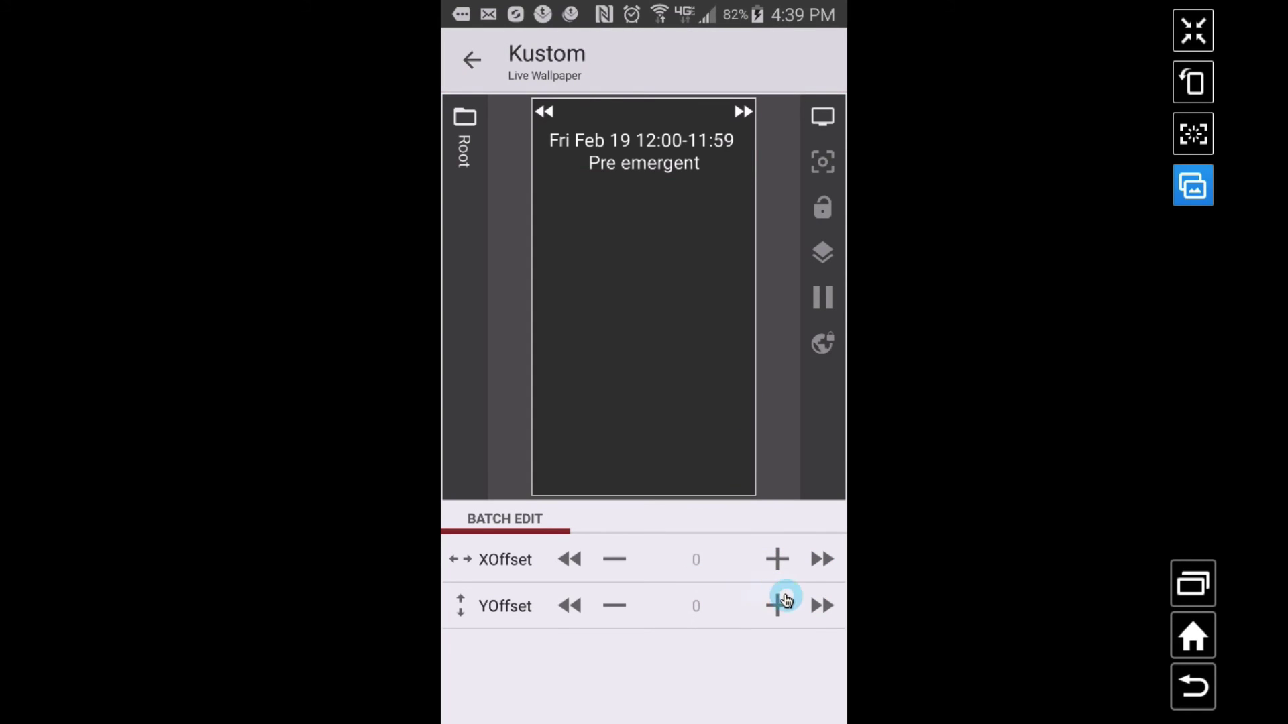
click(821, 607)
click(821, 607)
click(821, 607)
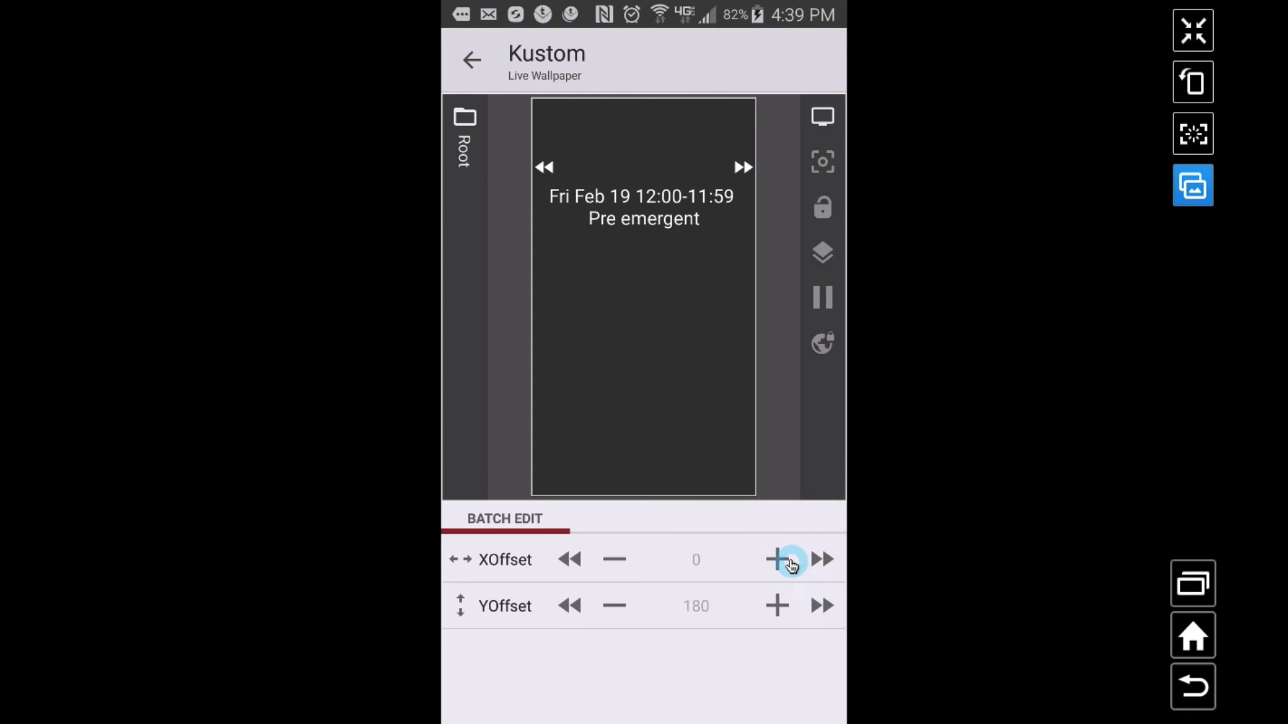
click(466, 71)
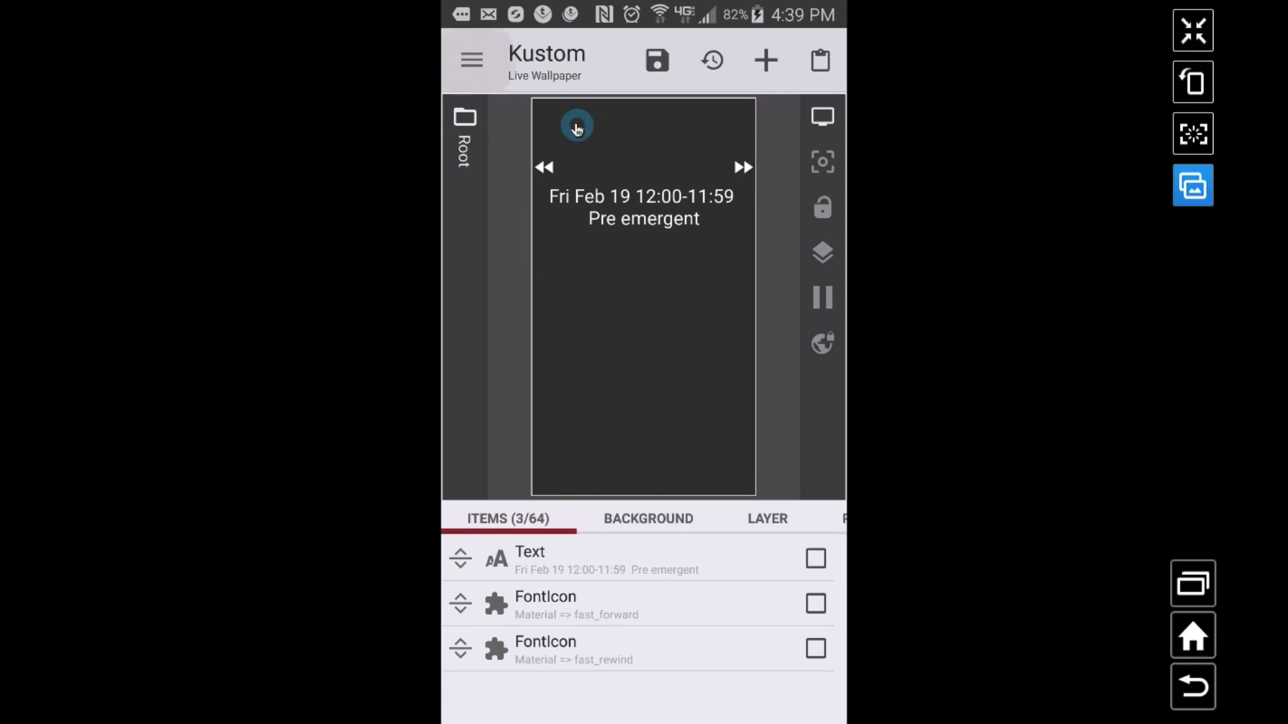
Save the wallpaper and go to the home screen to view it.
click(657, 68)
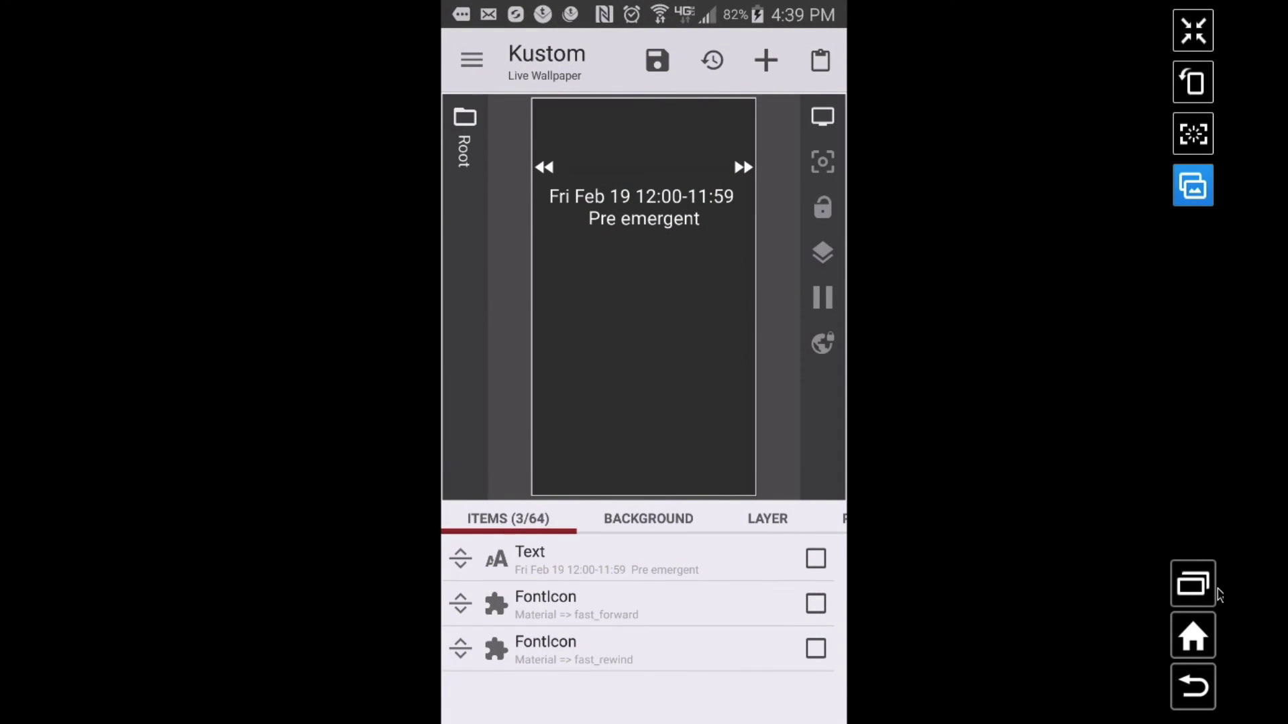
click(1194, 636)
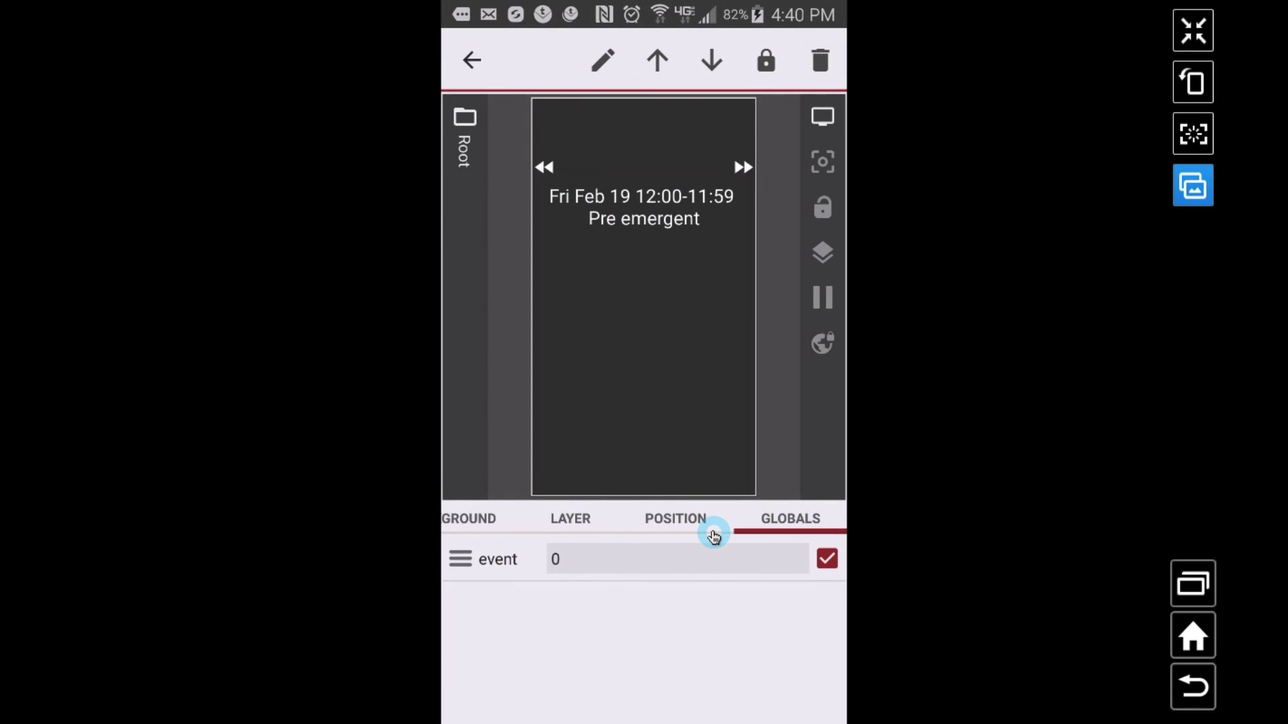
Extend the event global's options to 0 through 10 and set its value to 0.
click(606, 61)
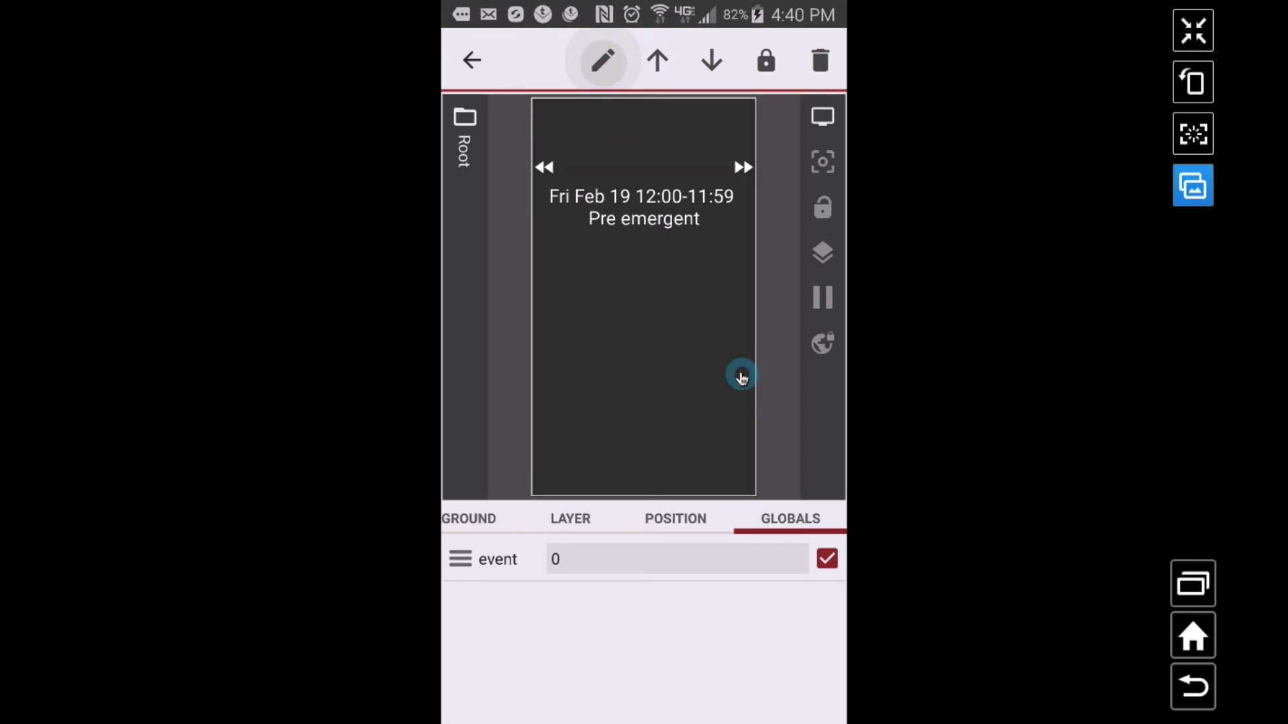
click(603, 61)
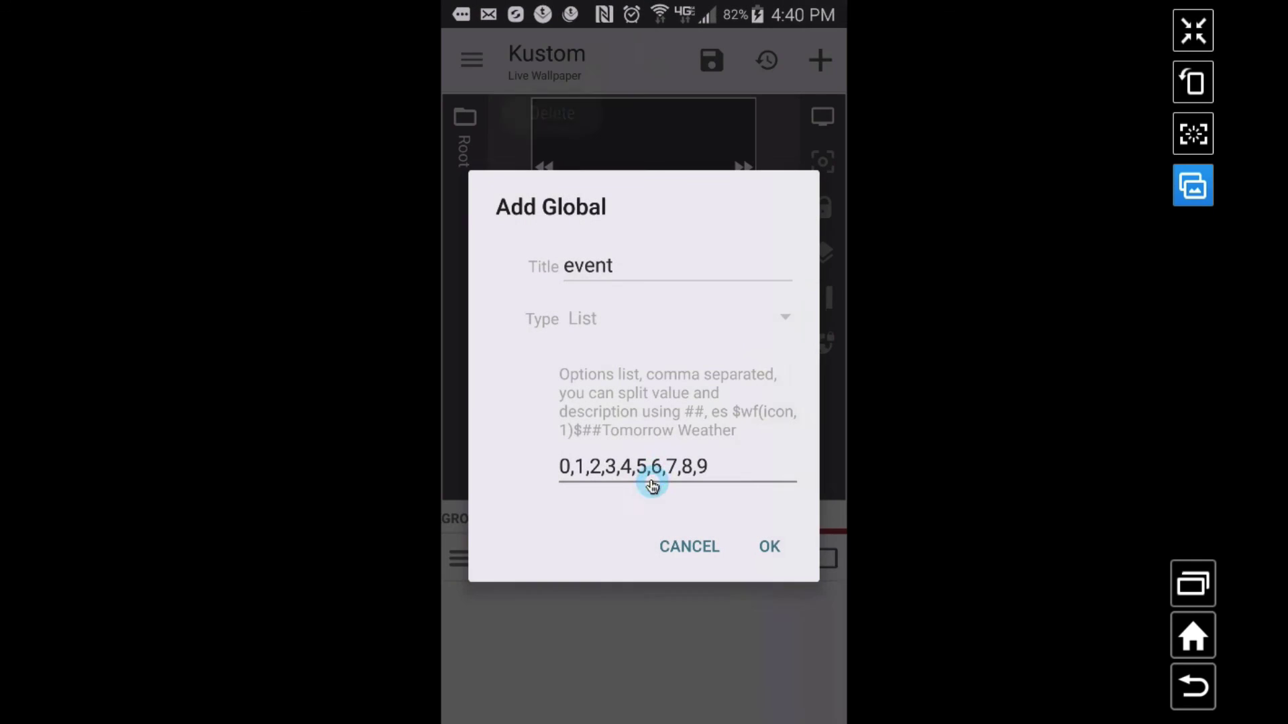
click(731, 467)
click(727, 477)
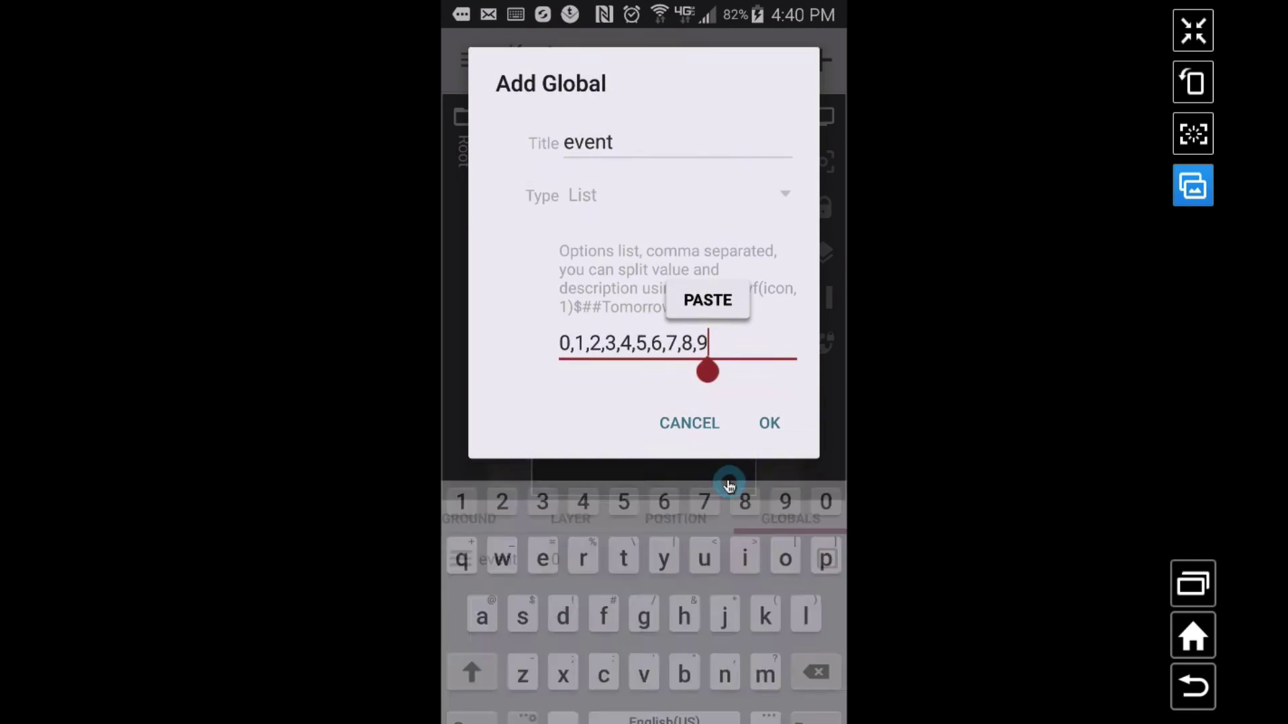
text(7)
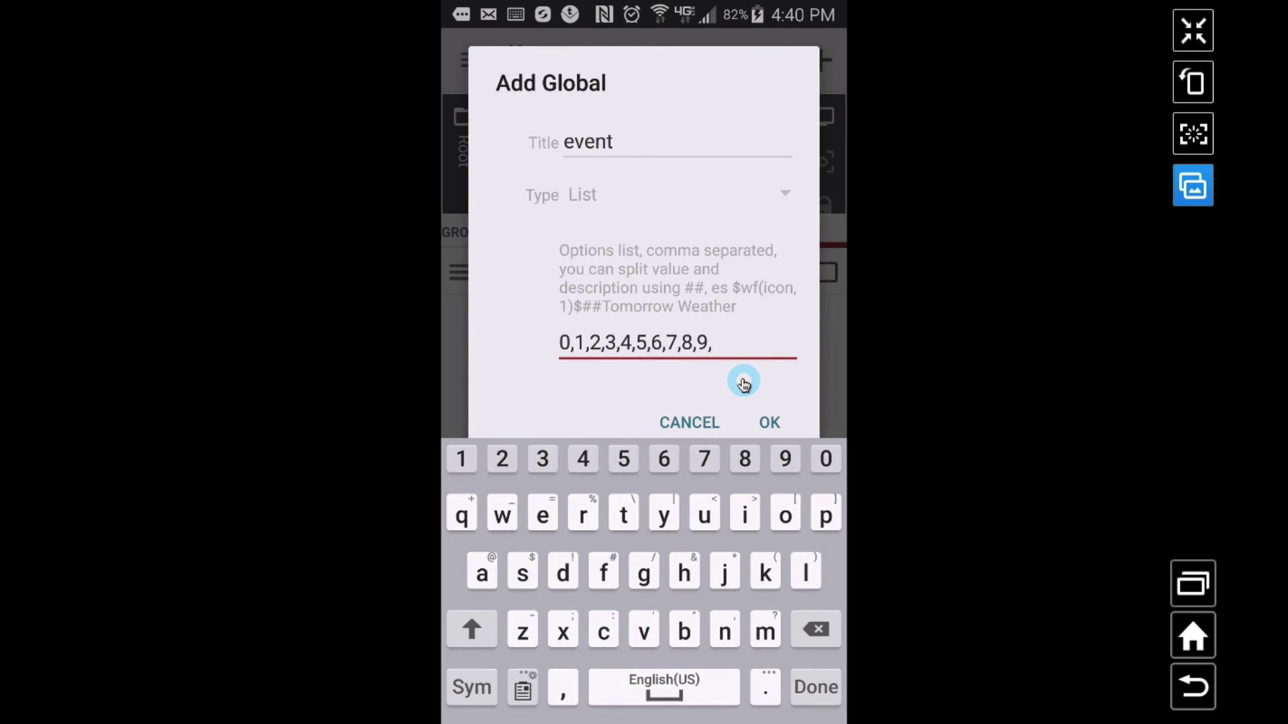
text(0,11)
key(Return)
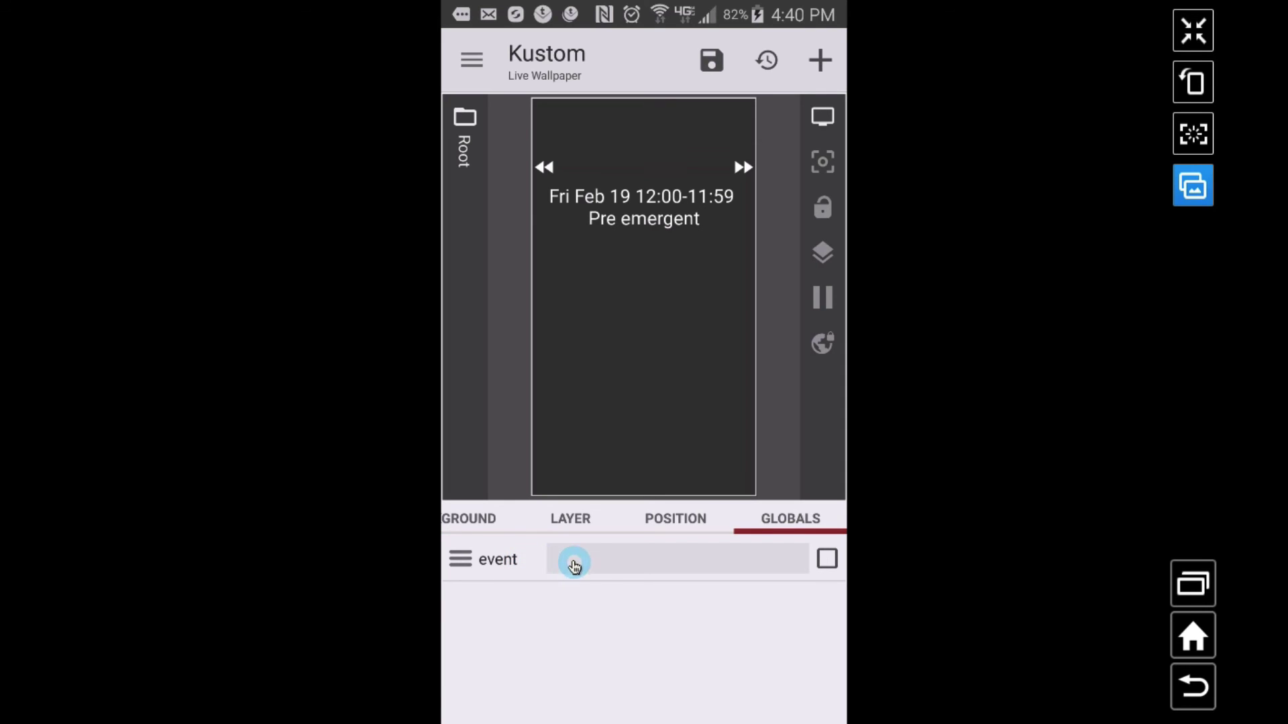
click(593, 566)
click(556, 148)
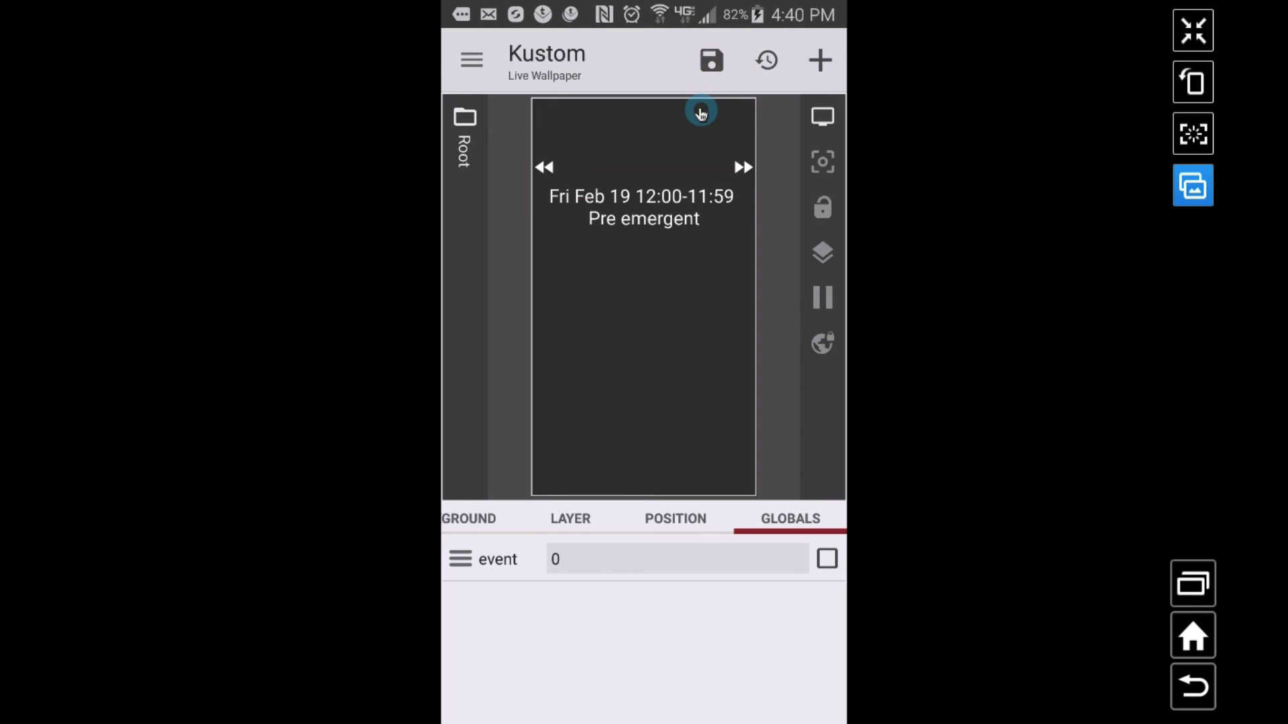
Save the layout, then on the home screen skip forward to the Thu Feb 25 08:00-09:00 event.
click(711, 74)
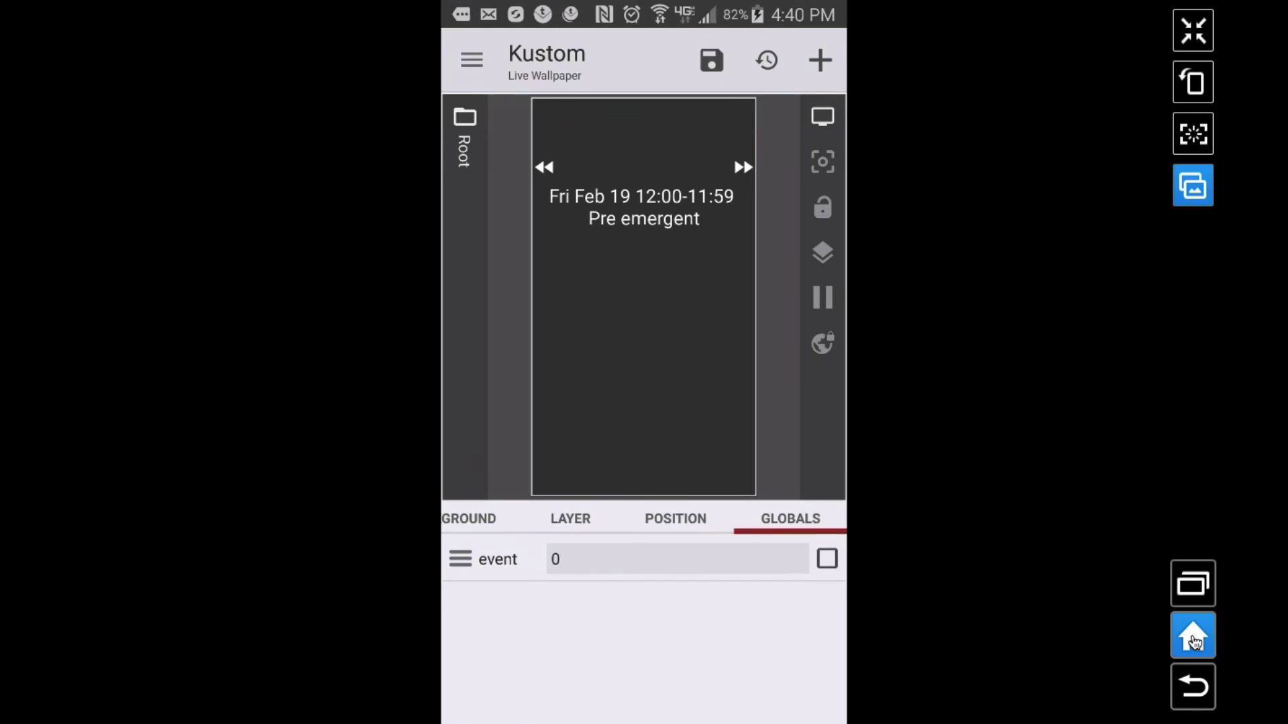
click(1193, 642)
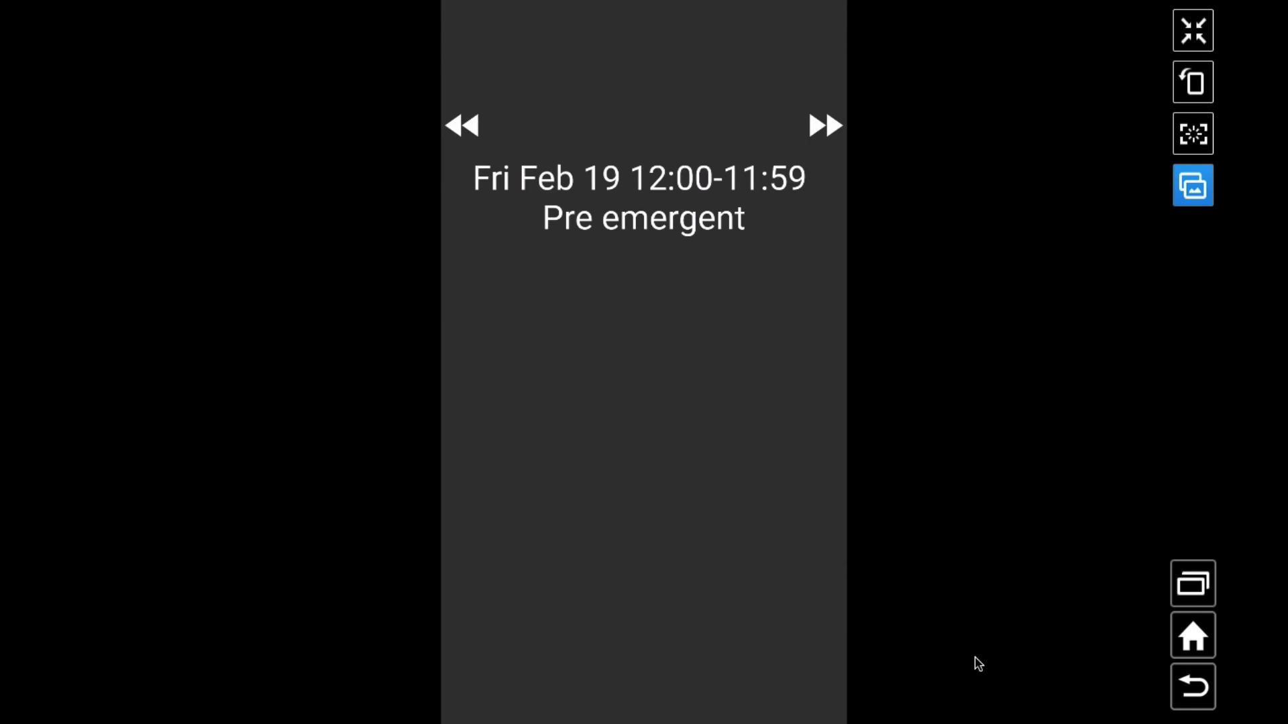
click(822, 140)
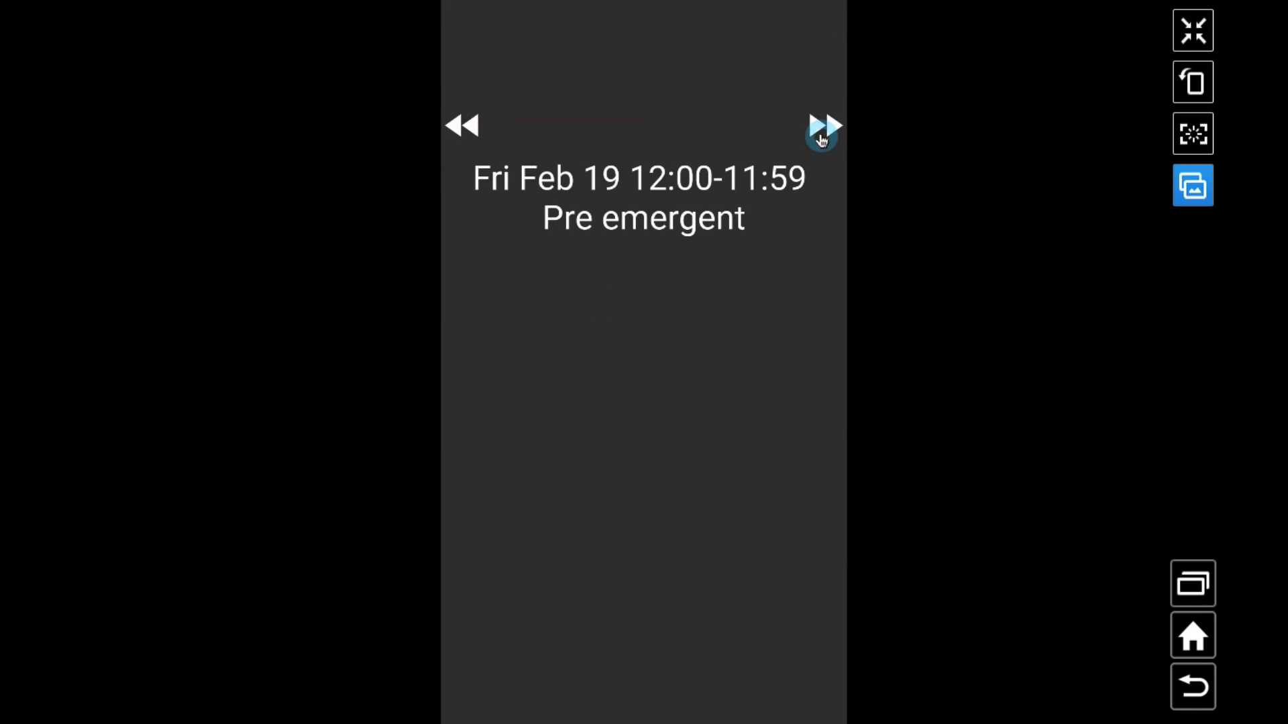